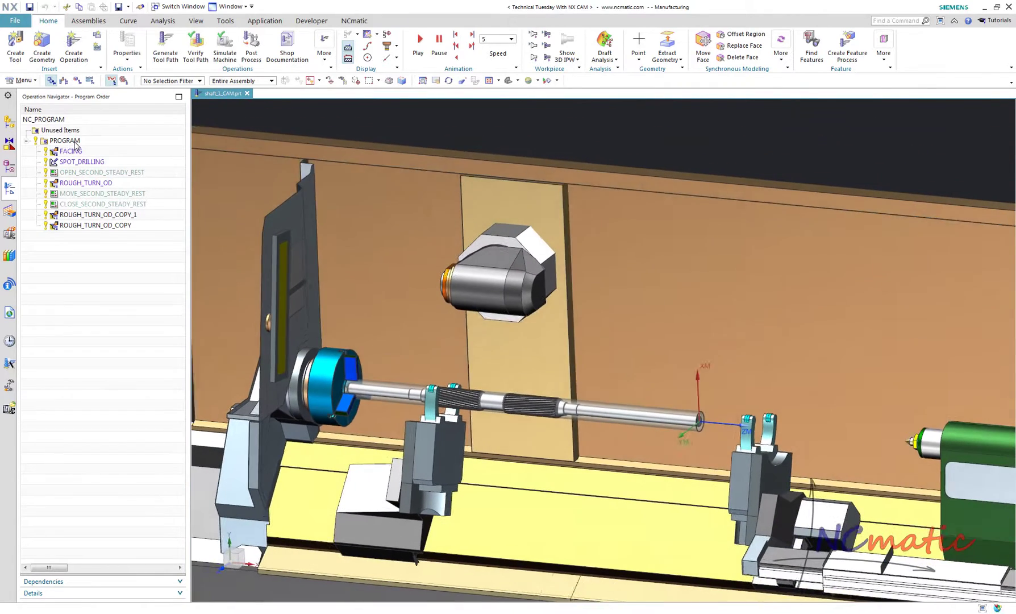
Play the machine code simulation of the PROGRAM group in full screen, starting at speed 5 and raising it to 7, and close it
click(74, 142)
click(221, 56)
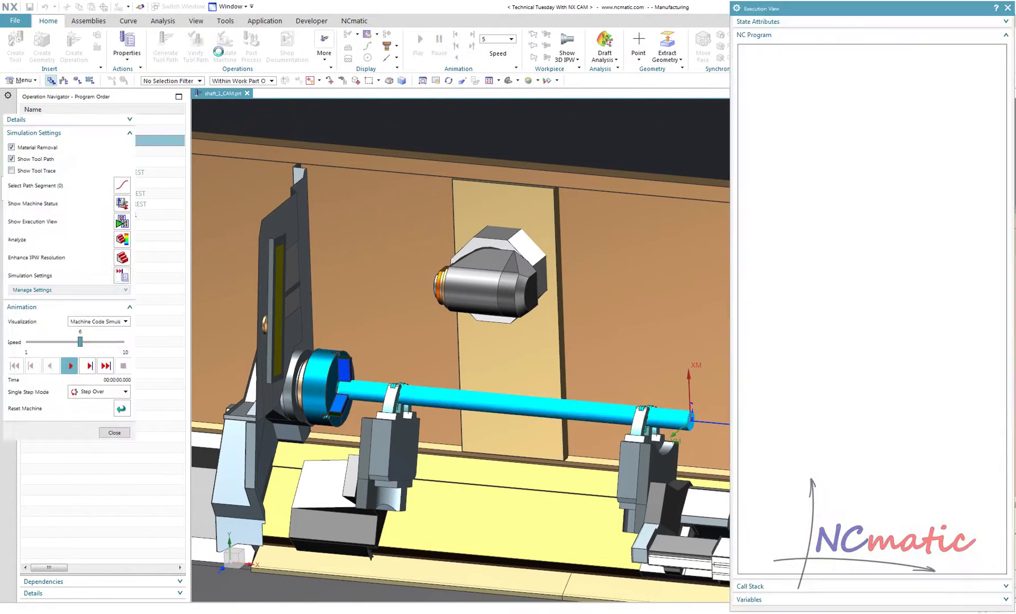
double_click(216, 93)
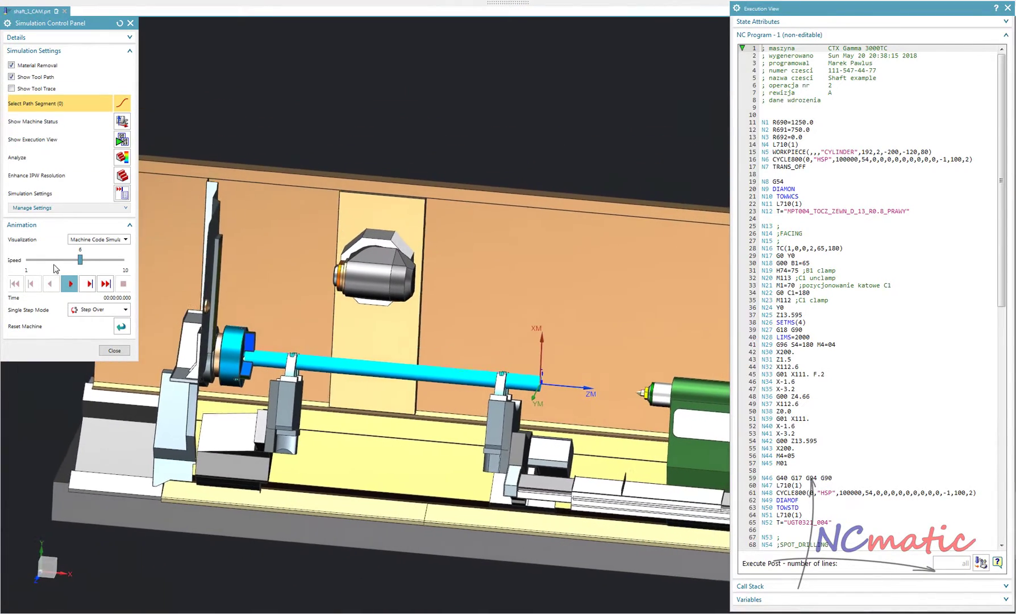
drag(80, 259, 70, 259)
click(70, 284)
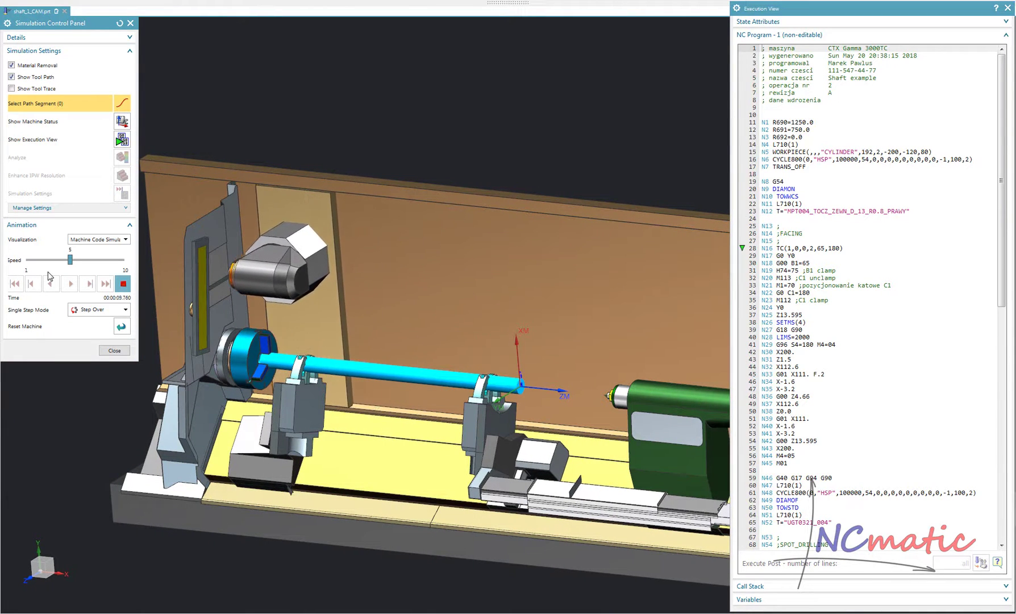
drag(70, 260, 80, 260)
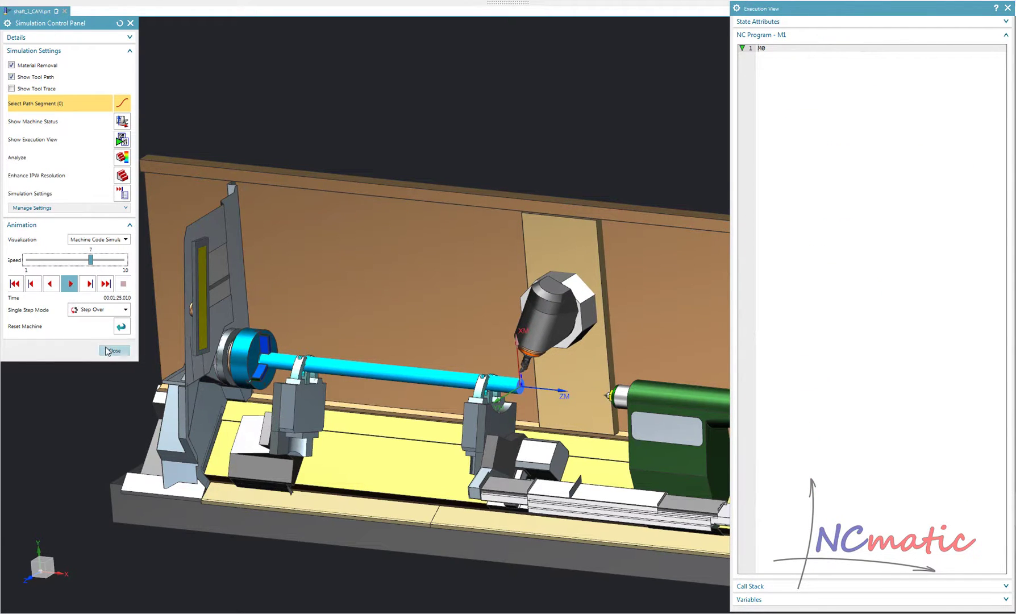
click(112, 351)
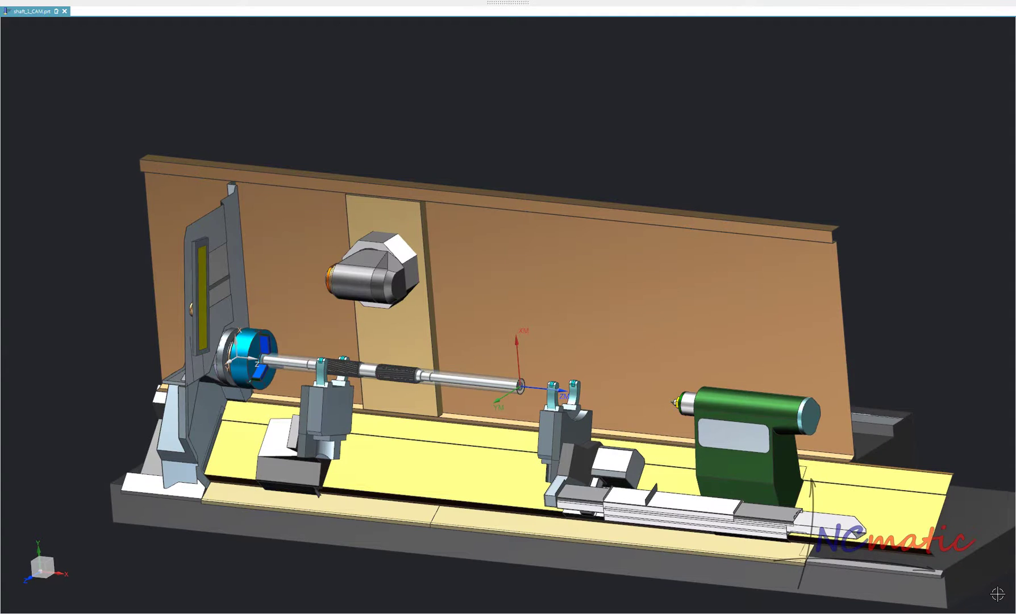
key(alt+Return)
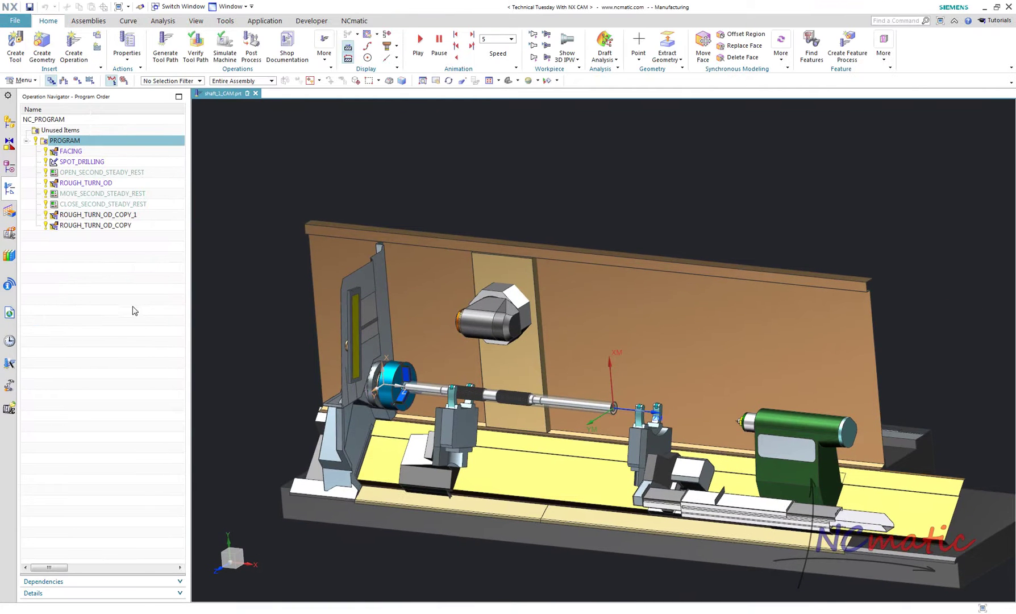
In the FACING operation, set Reorient Tool Holder to None and turn off Flip Tool Around Holder
click(121, 152)
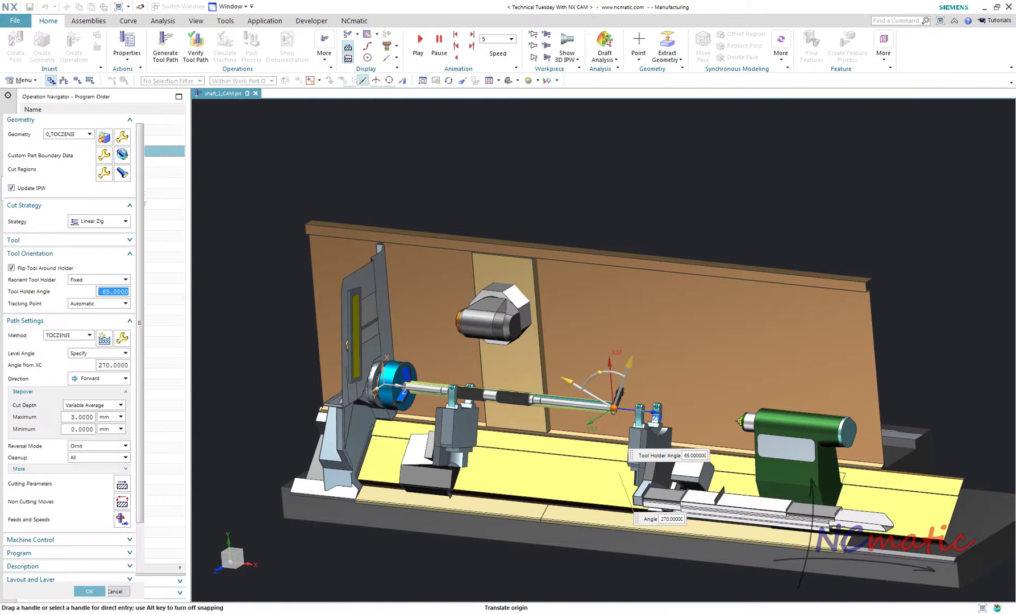
middle_drag(220, 295, 669, 421)
scroll(669, 422, up, 8)
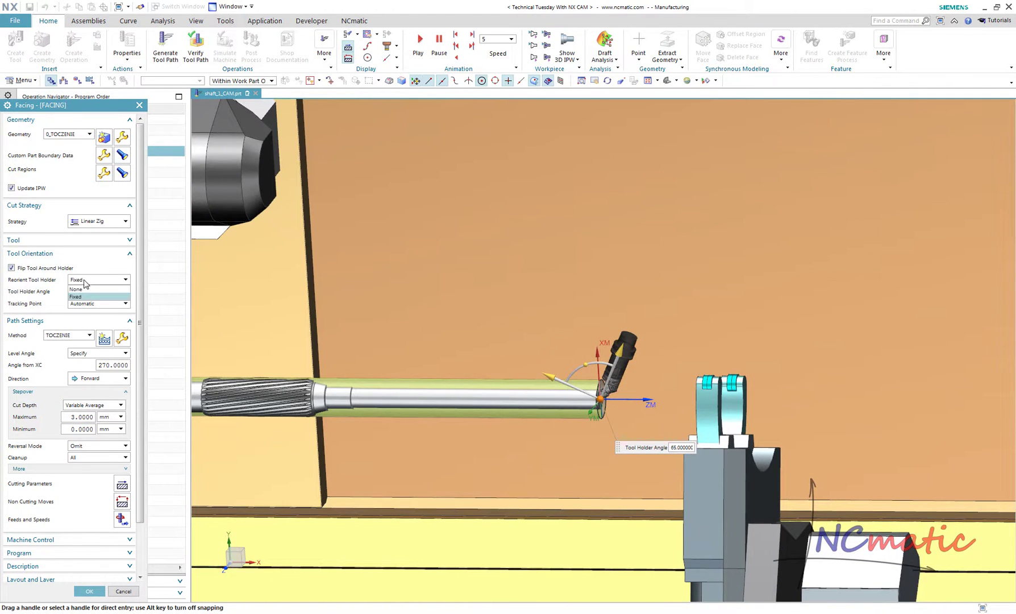
click(82, 291)
click(53, 270)
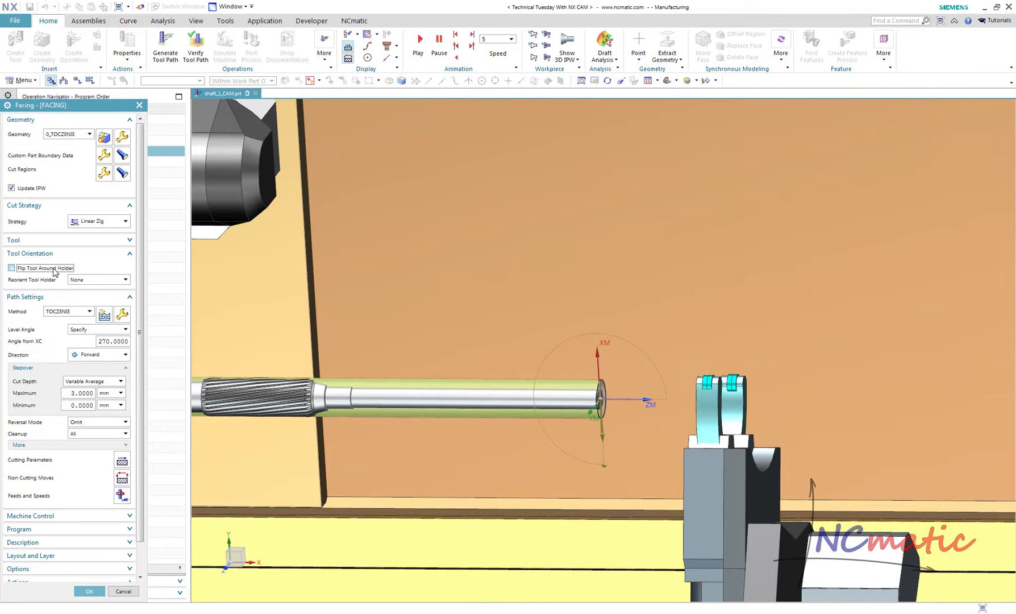
Generate and verify the FACING tool path, and accept the edited operation
scroll(63, 565, down, 2)
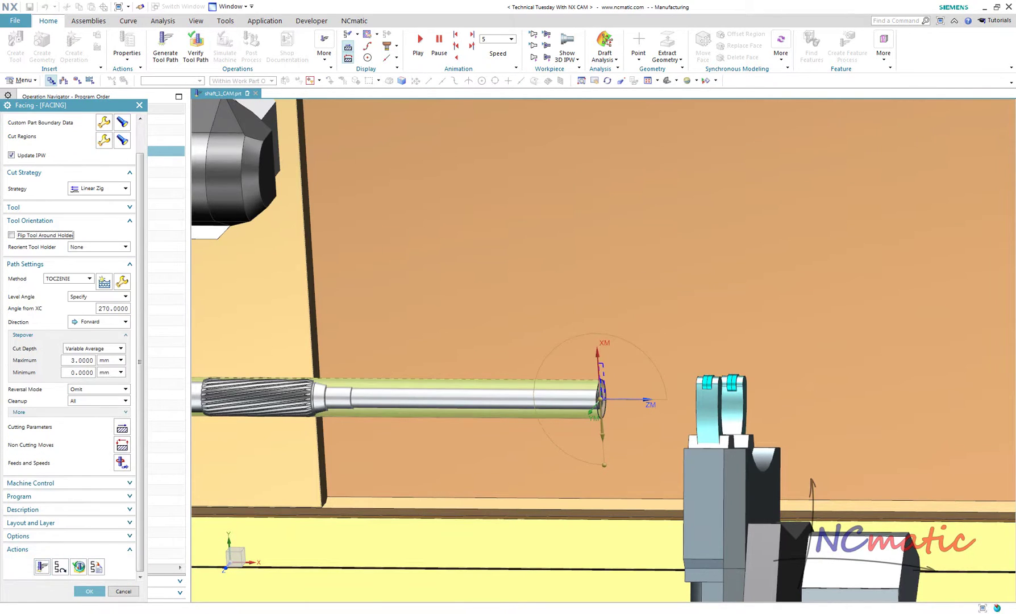
click(80, 566)
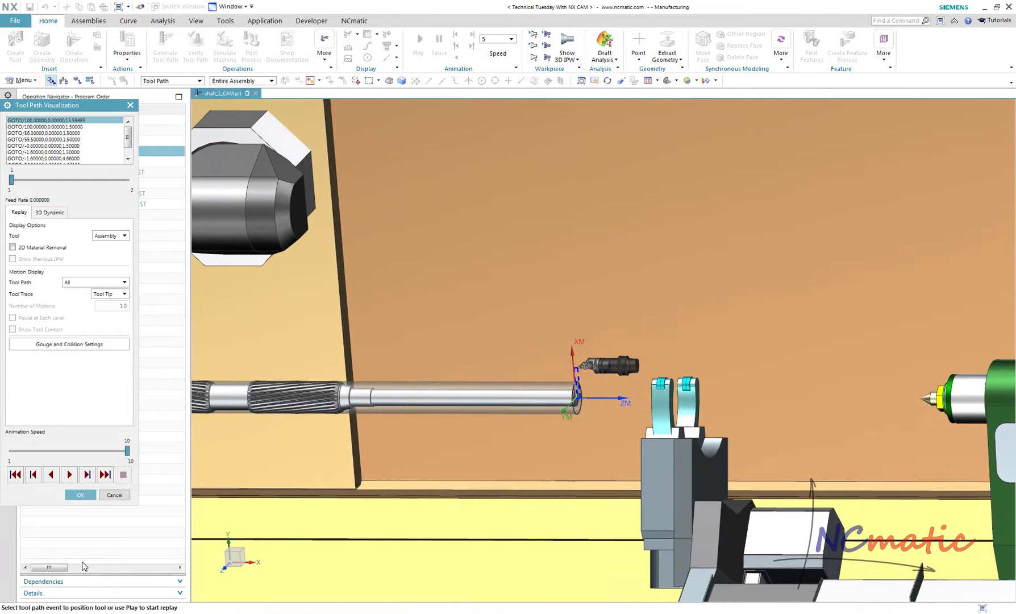
click(90, 495)
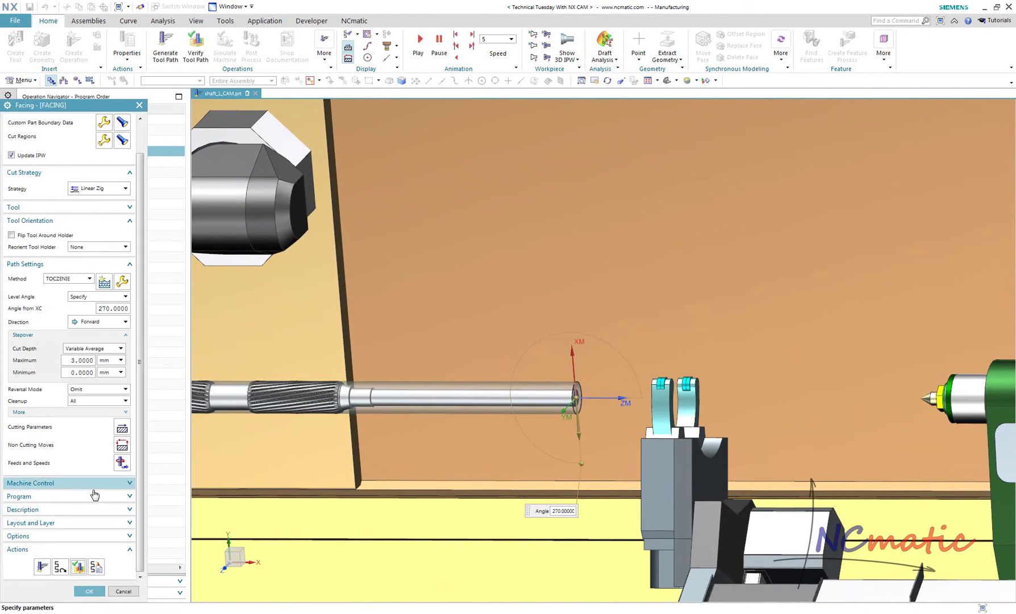
middle_click(92, 492)
Regenerate the tool paths of all operations in the PROGRAM group
click(80, 142)
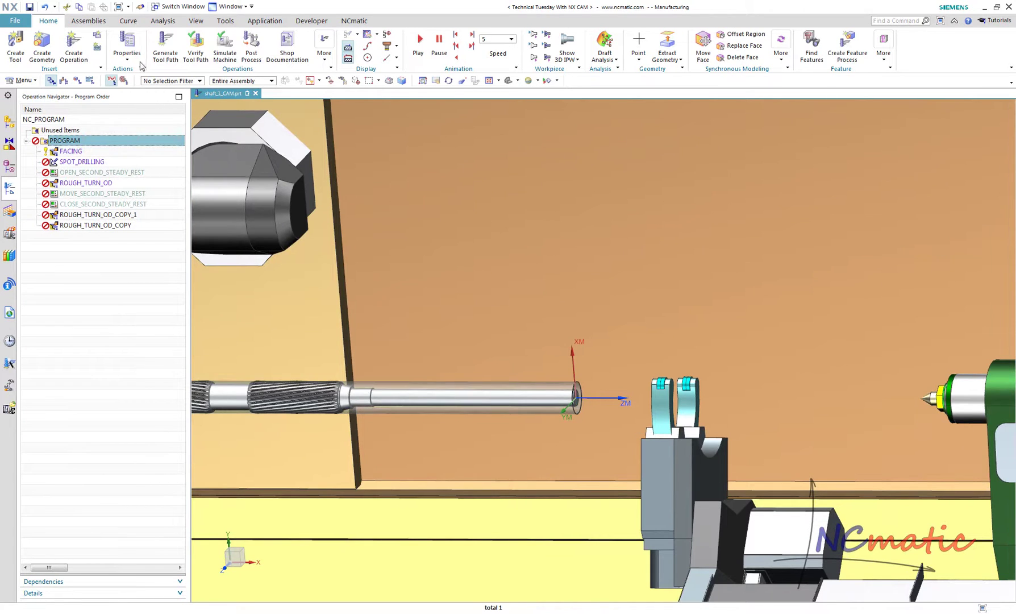
click(165, 45)
middle_click(105, 320)
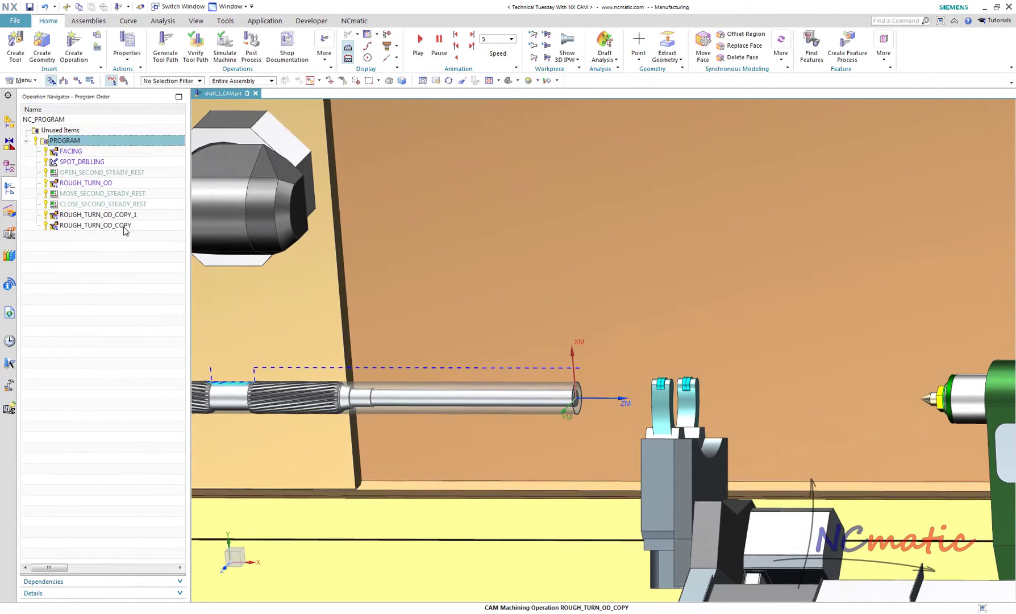
Run the machine code simulation of the updated PROGRAM group in full screen at speed 5
click(219, 60)
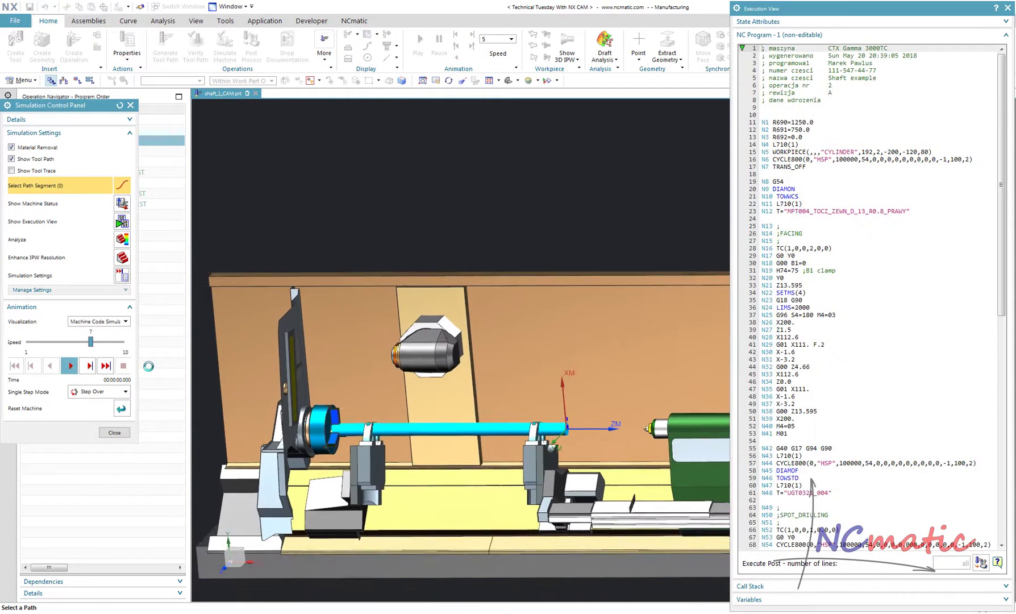
key(alt+Return)
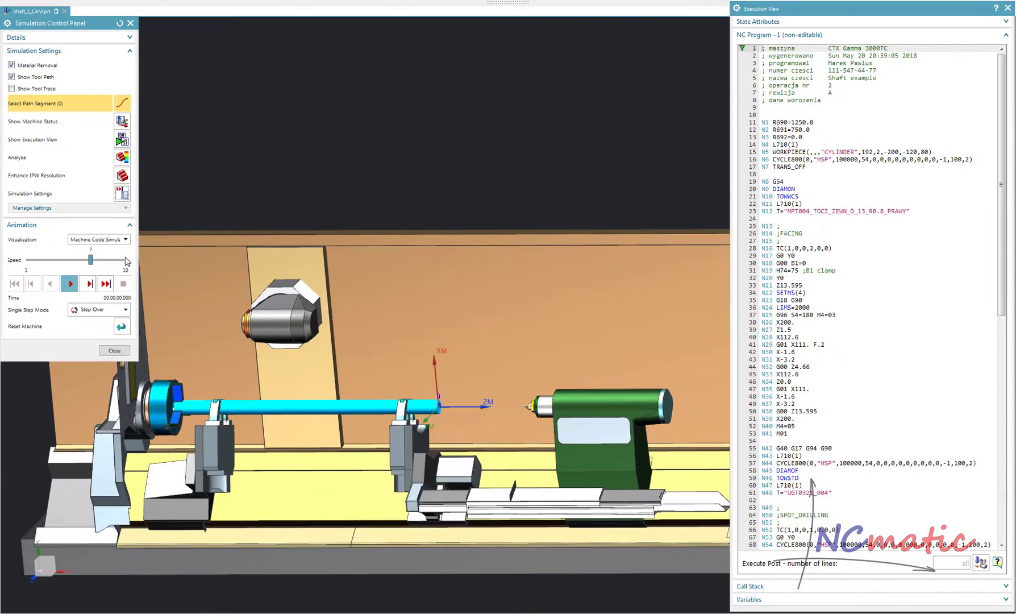
drag(91, 259, 70, 259)
click(70, 284)
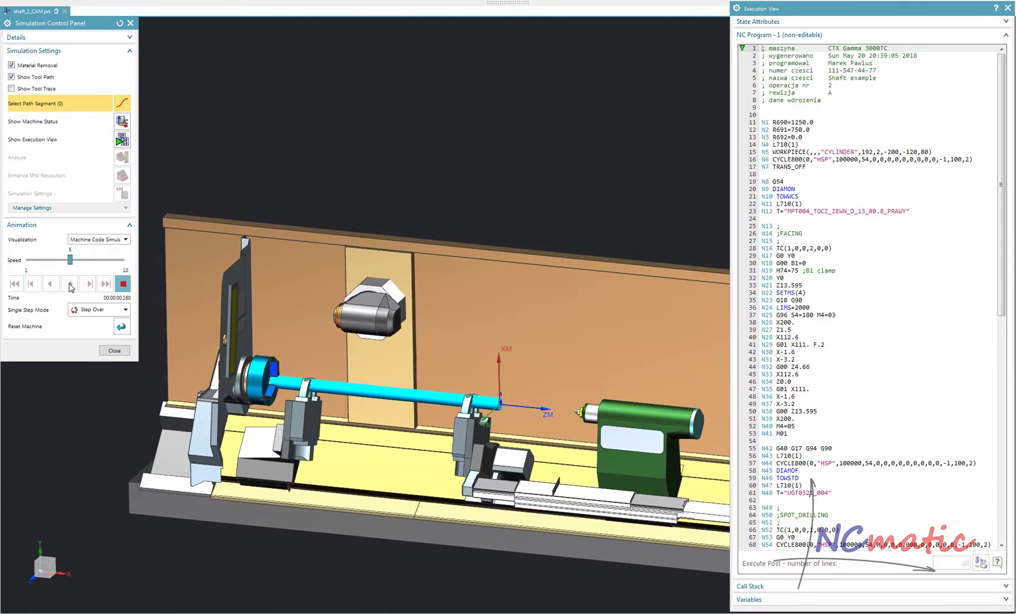
click(89, 260)
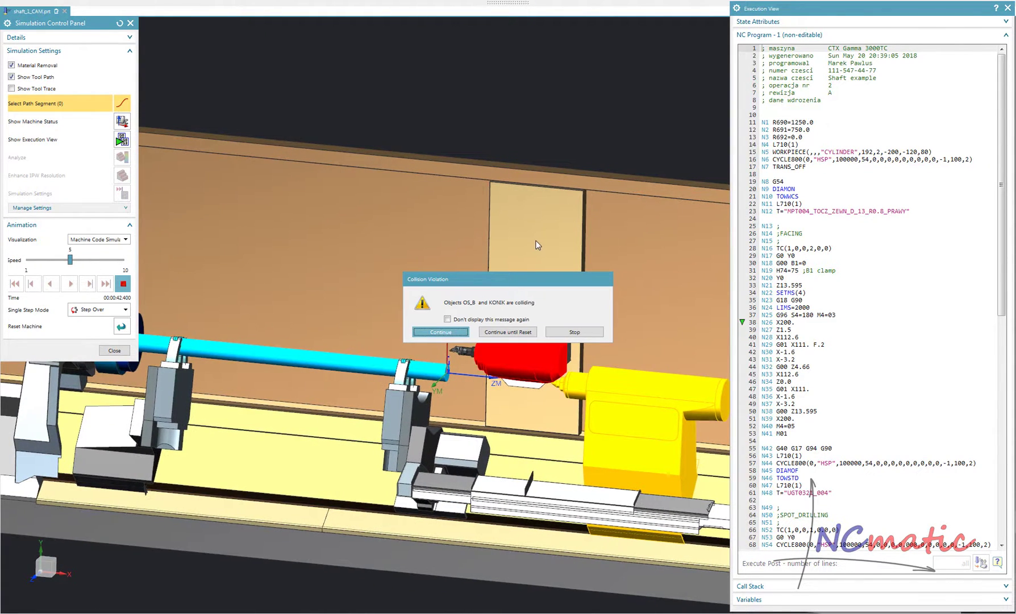
Stop the simulation, examine the area between the tool head and the tailstock, and close the simulation
click(575, 330)
scroll(629, 368, up, 10)
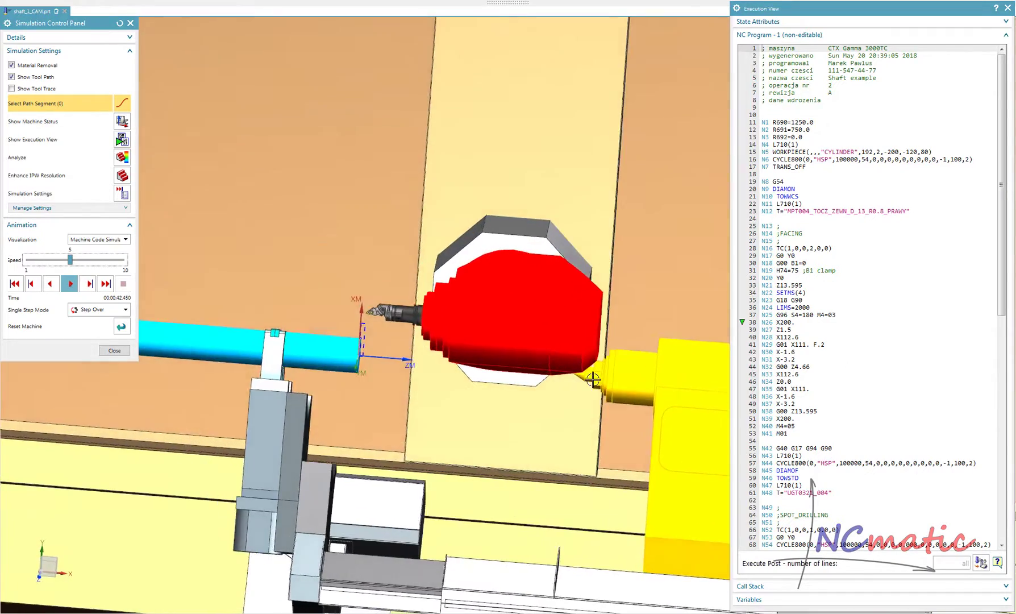
scroll(628, 368, down, 10)
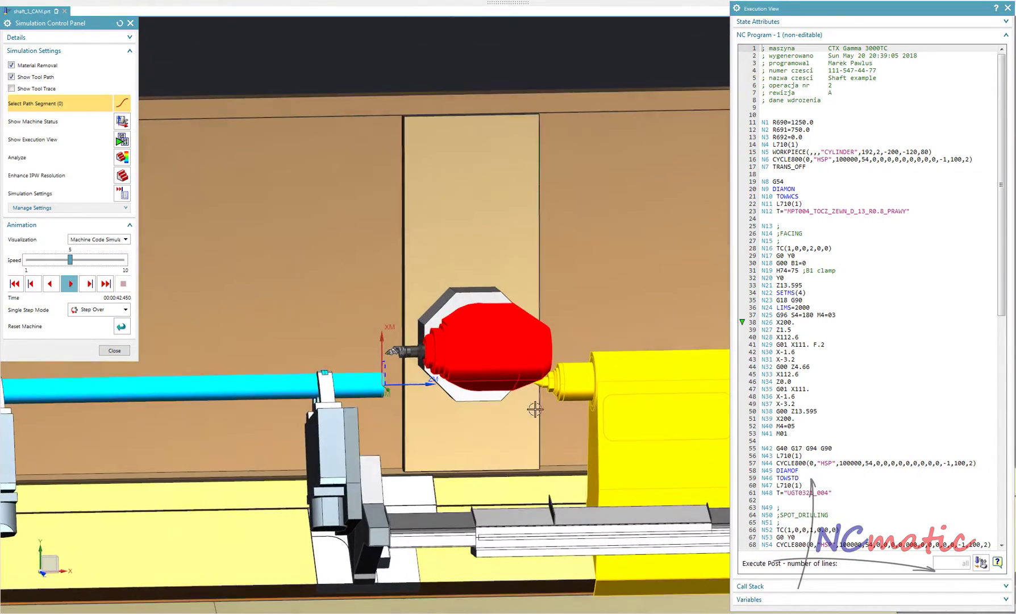
click(115, 350)
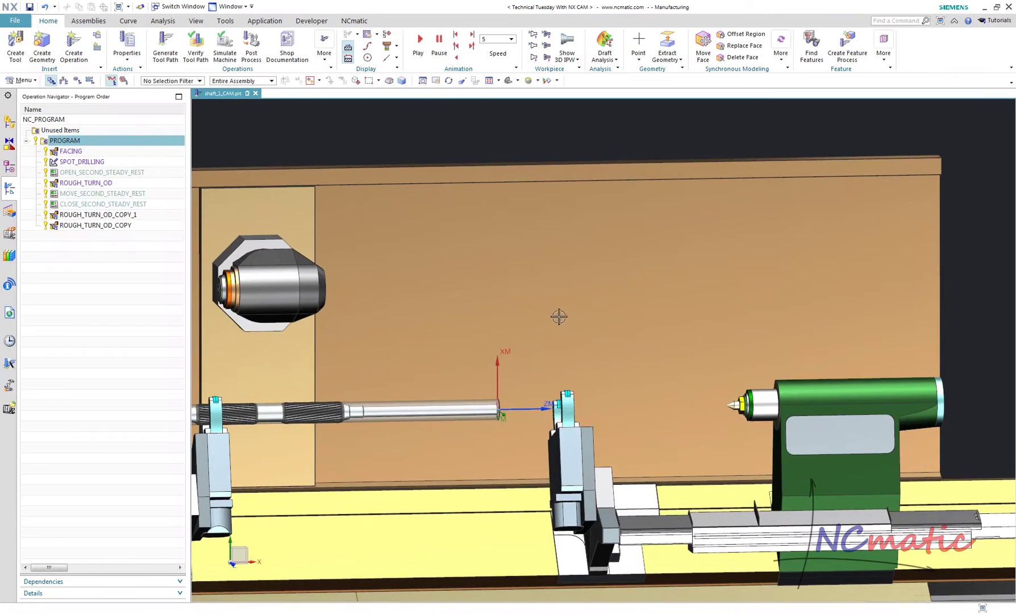
Create a tailstock retraction operation from the CTX_Gamma_3000TC_template type, placed in PROGRAM and named retract_tailstock
scroll(561, 315, down, 5)
middle_drag(537, 315, 333, 203)
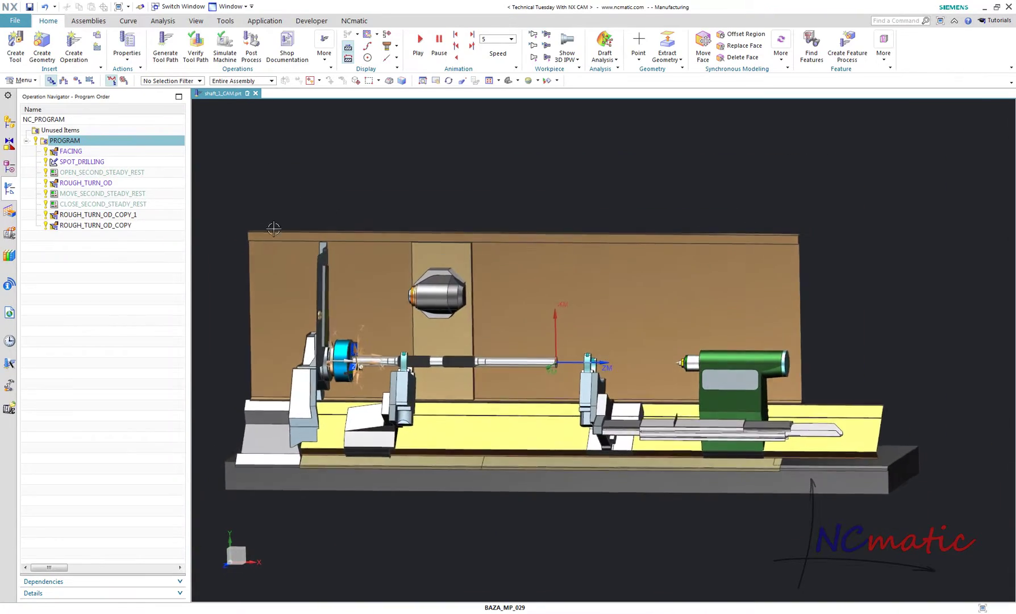
click(101, 310)
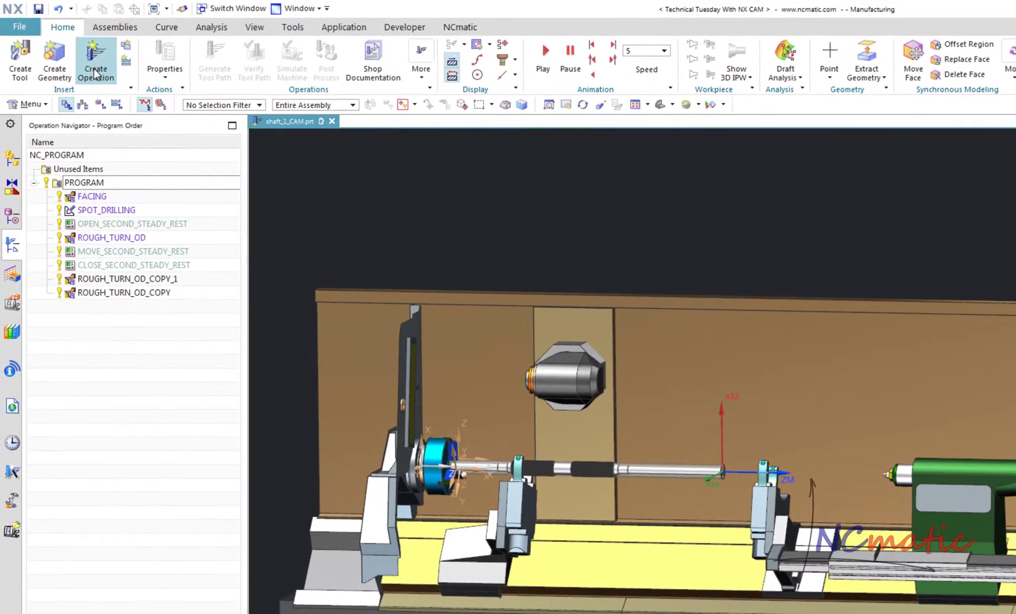
click(96, 69)
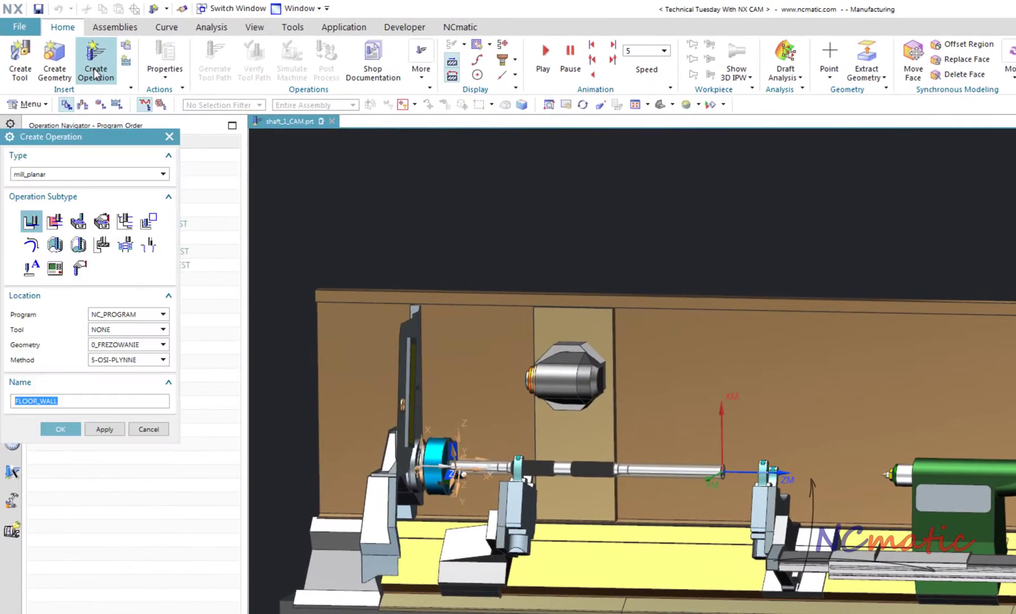
click(122, 180)
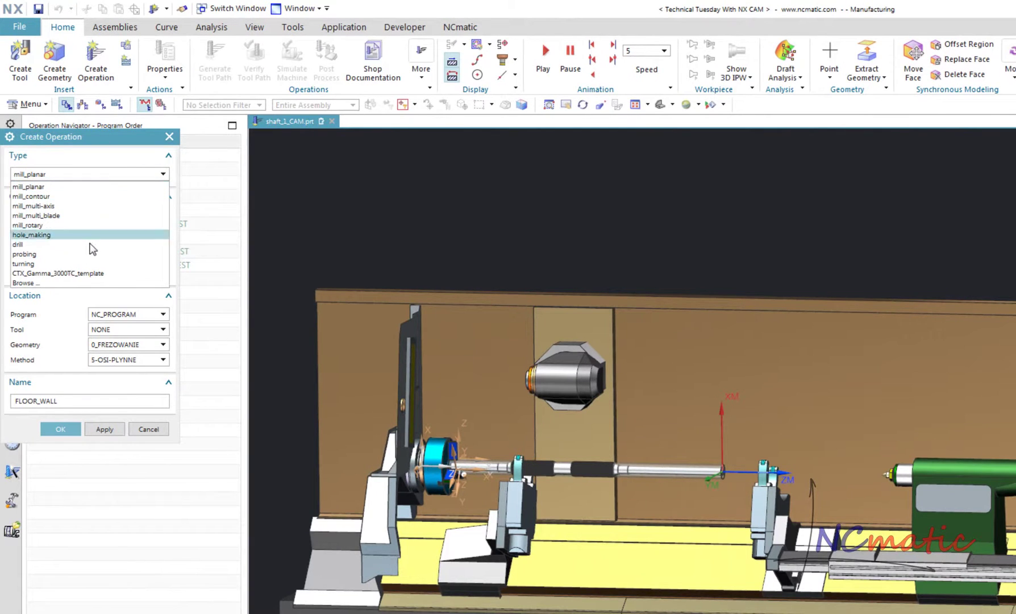
click(88, 275)
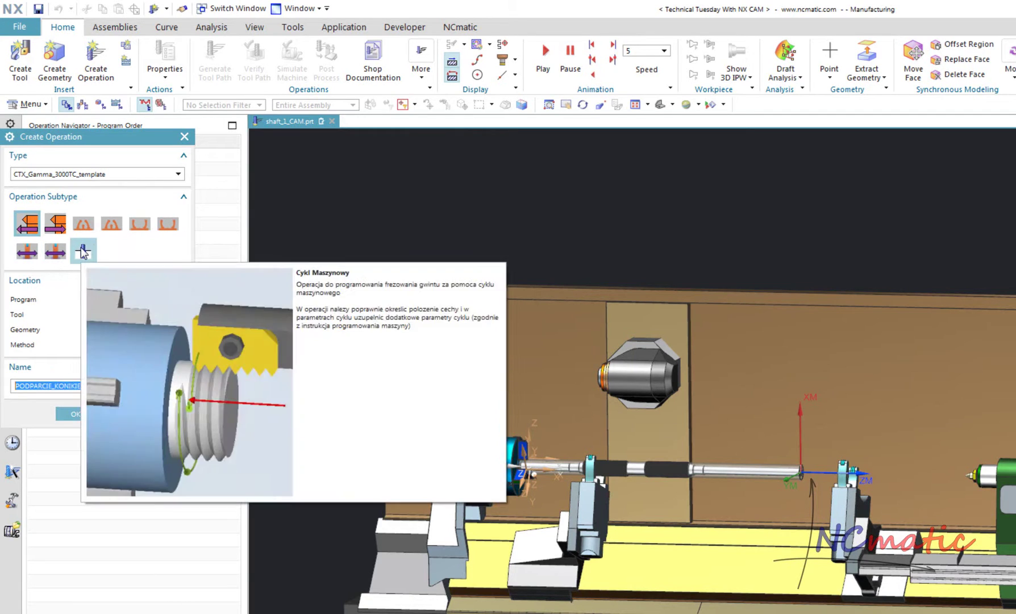
mouse_move(25, 233)
click(55, 227)
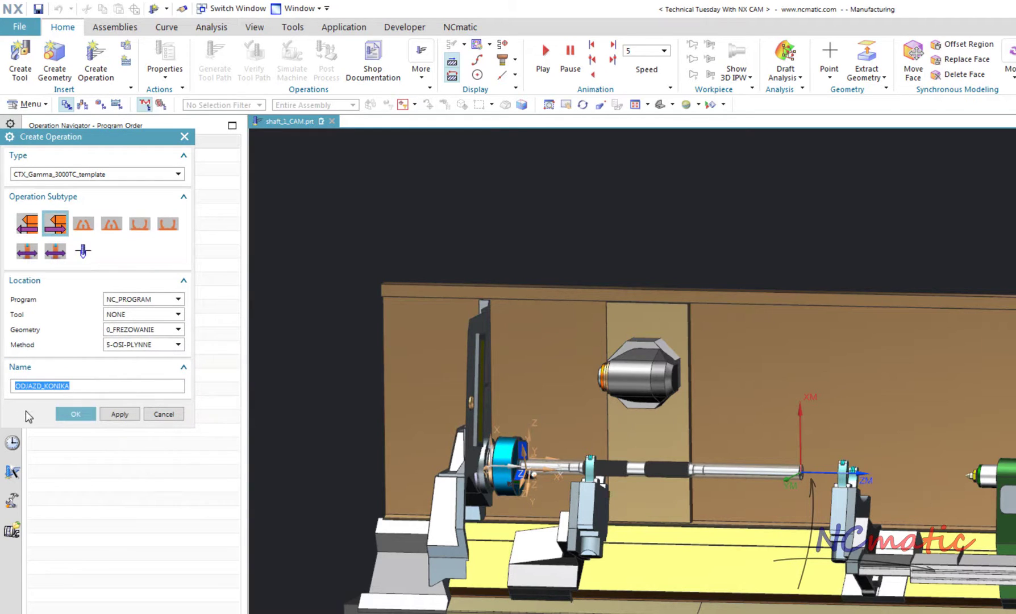
text(retract_tailstock)
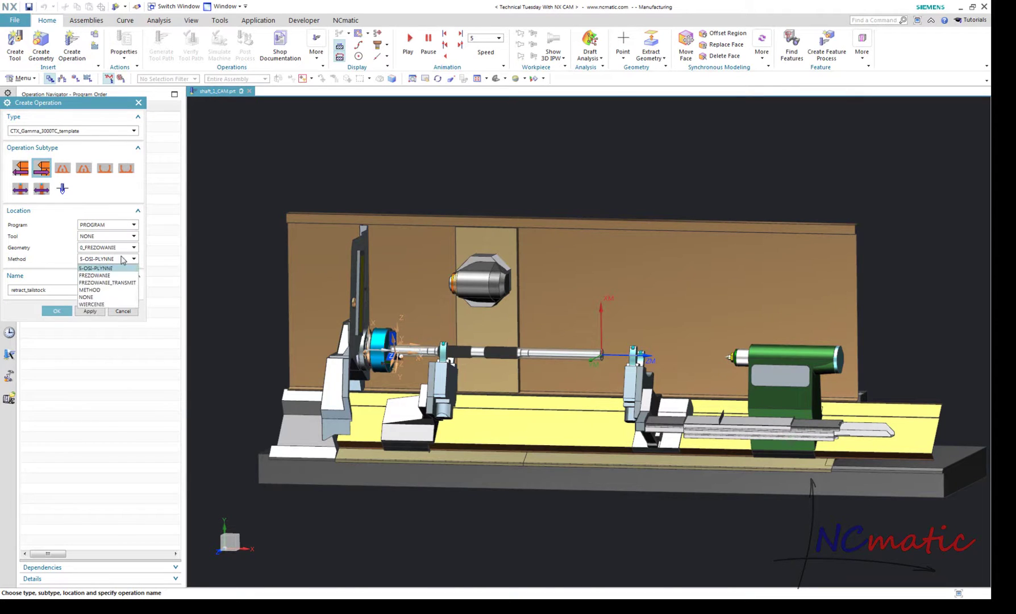
click(56, 312)
click(65, 319)
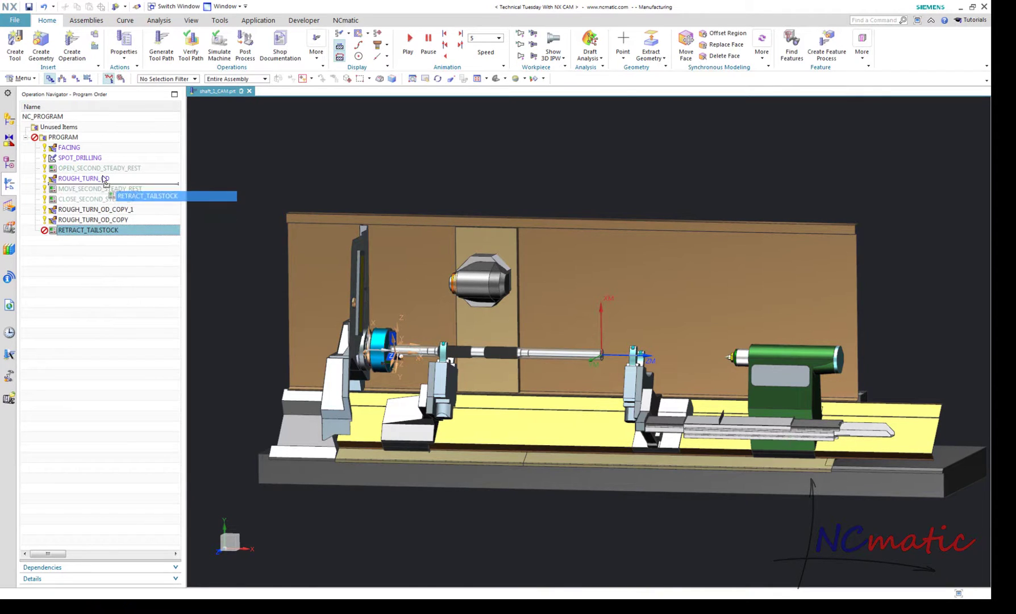
Move RETRACT_TAILSTOCK to the start of PROGRAM, ahead of FACING, and regenerate the whole group
drag(114, 149, 115, 150)
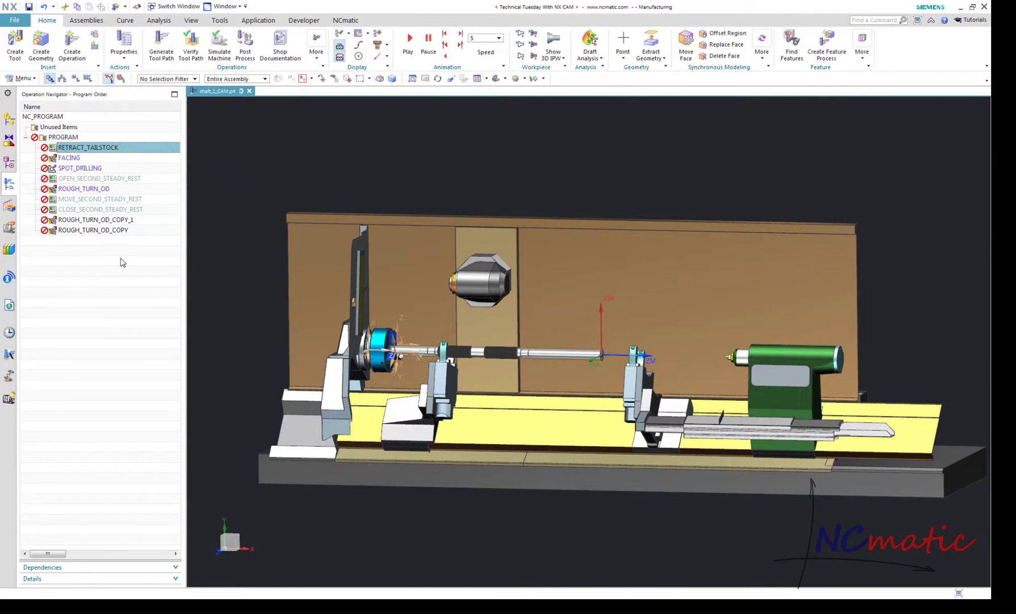
click(158, 53)
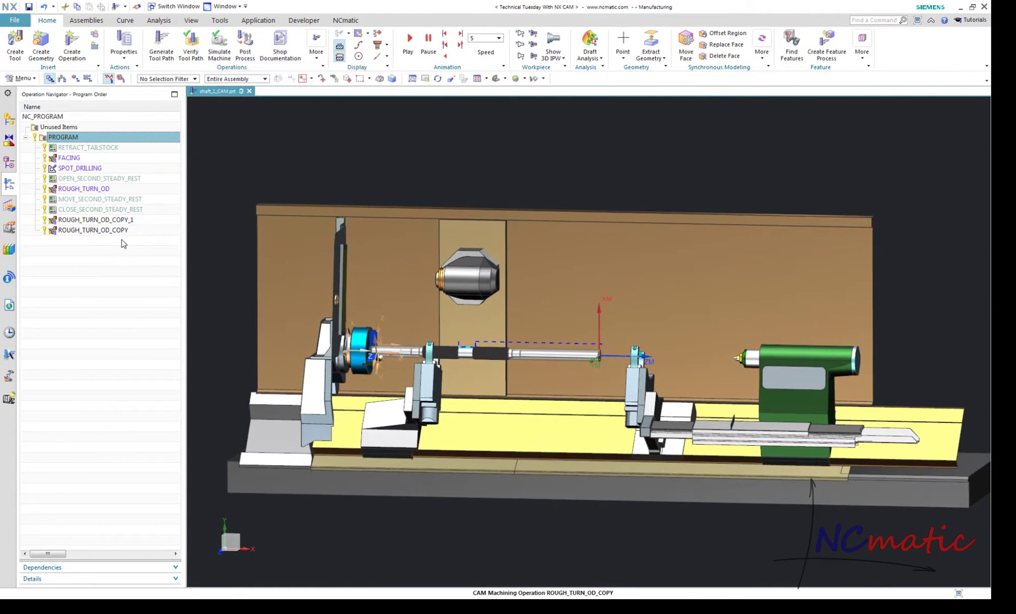
Hide all datums in the graphics view
key(ctrl+w)
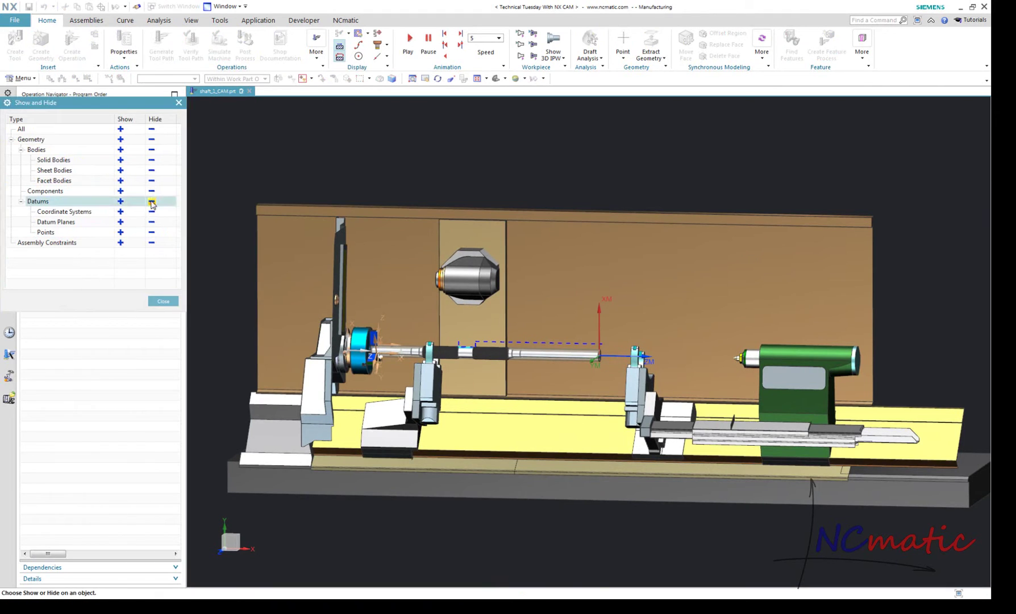
click(161, 301)
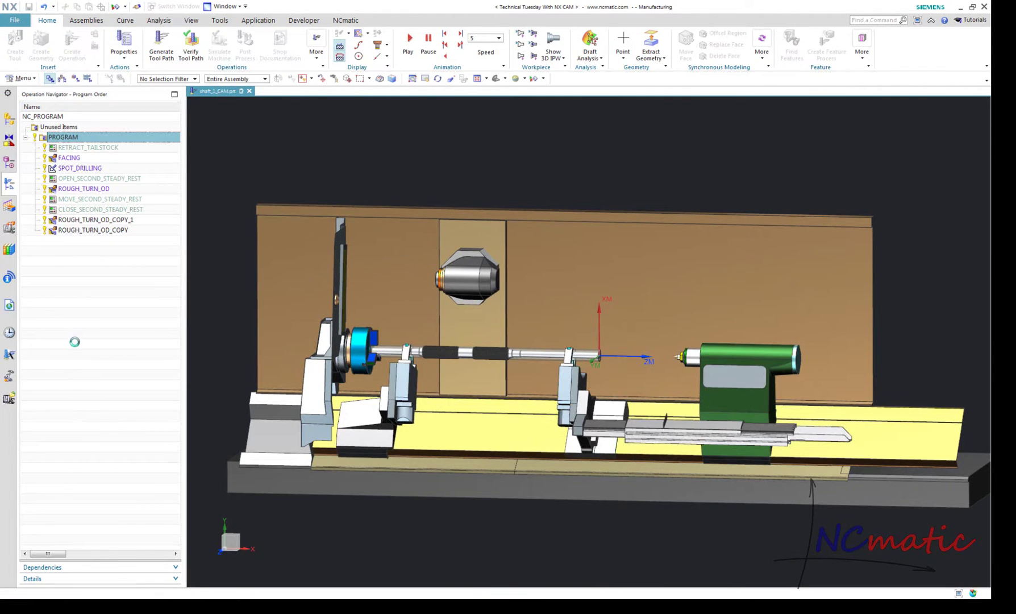
Run the machine code simulation of PROGRAM through the facing operation in full-screen display, raising the animation speed to 6
click(57, 333)
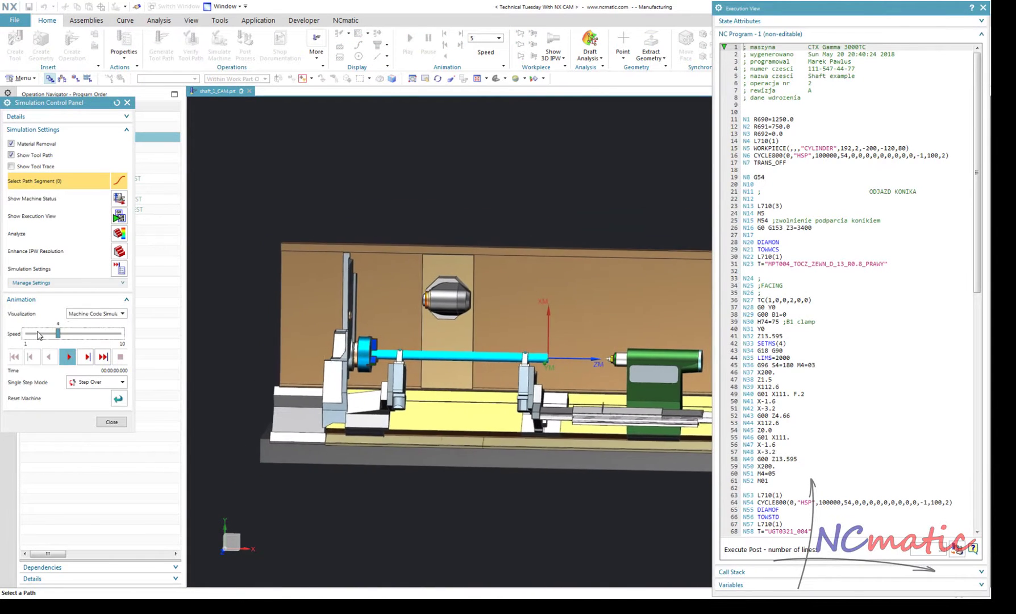
click(63, 336)
click(68, 356)
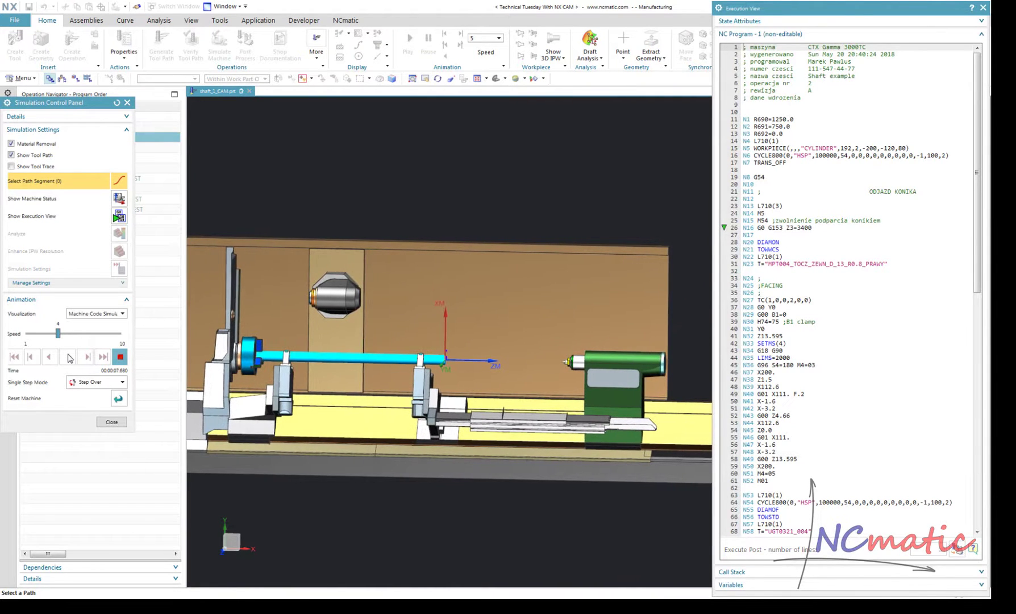
click(89, 335)
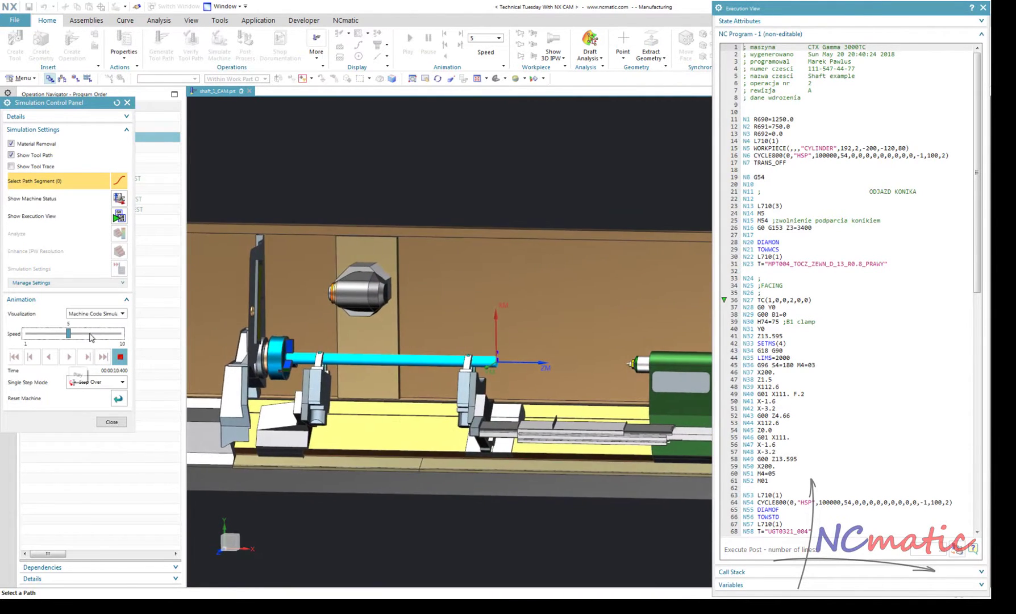
click(95, 335)
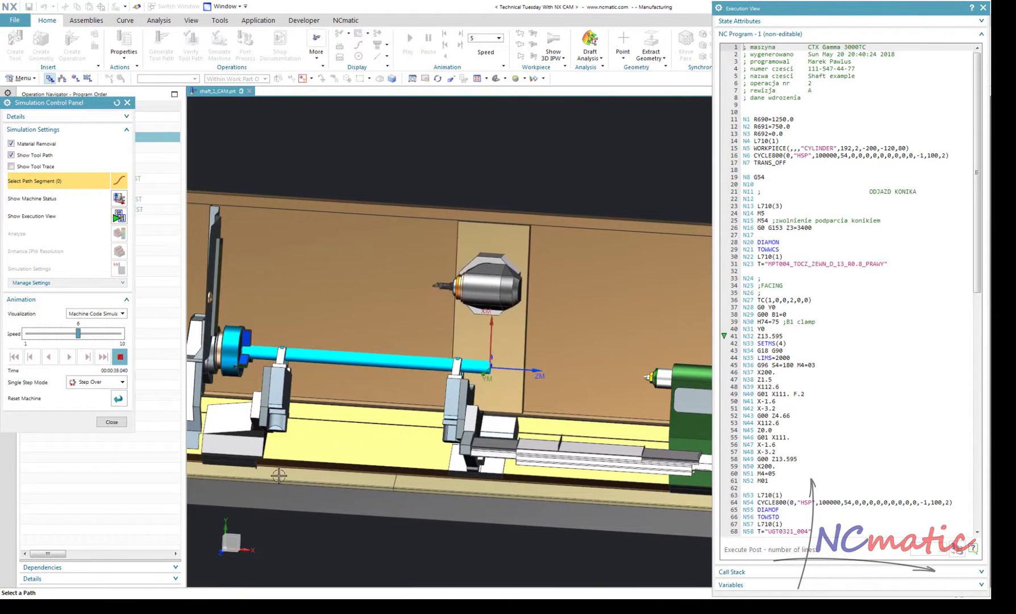
key(alt+Return)
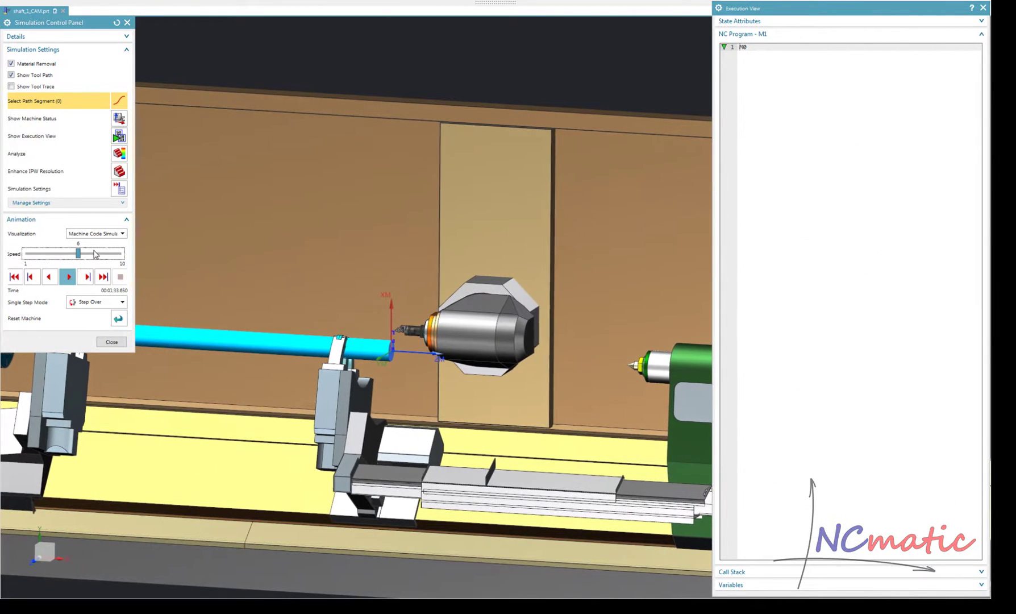
Continue the simulation through spot drilling into ROUGH_TURN_OD, examine the unsupported shaft end, and close the simulation
click(68, 277)
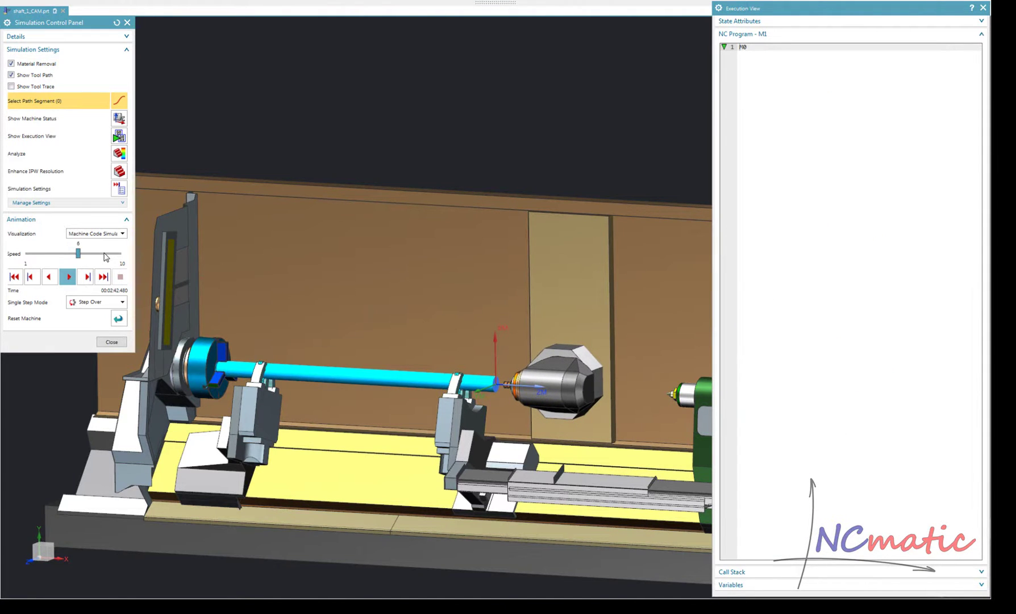
click(70, 277)
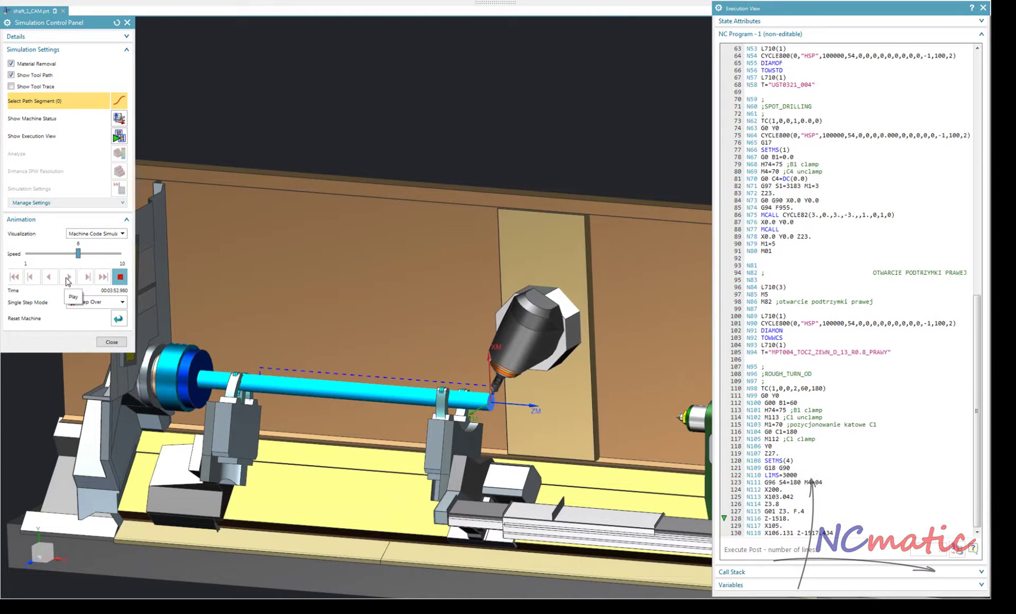
scroll(341, 404, up, 2)
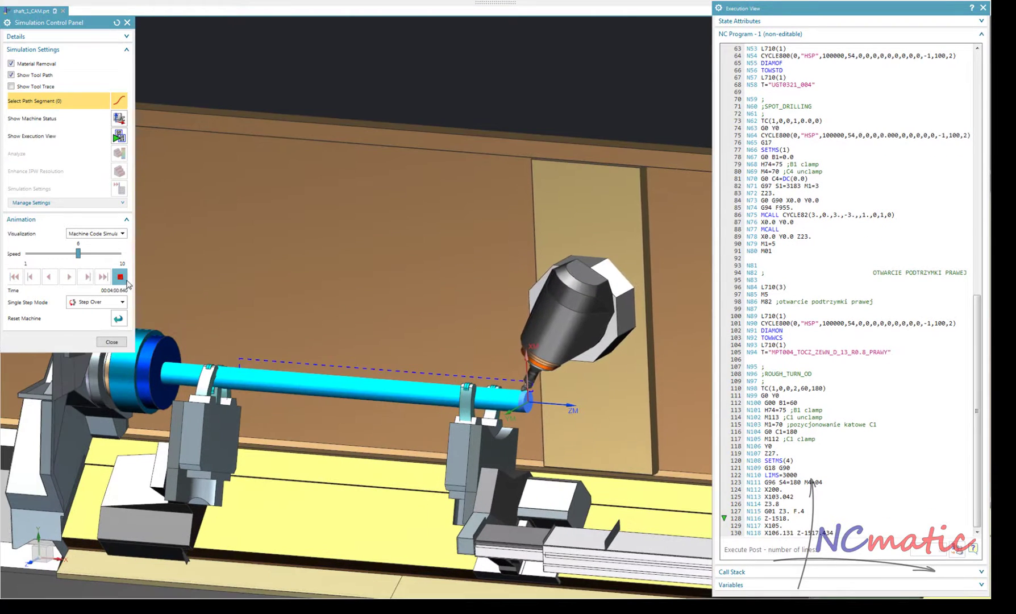
scroll(257, 299, down, 3)
middle_drag(392, 334, 515, 409)
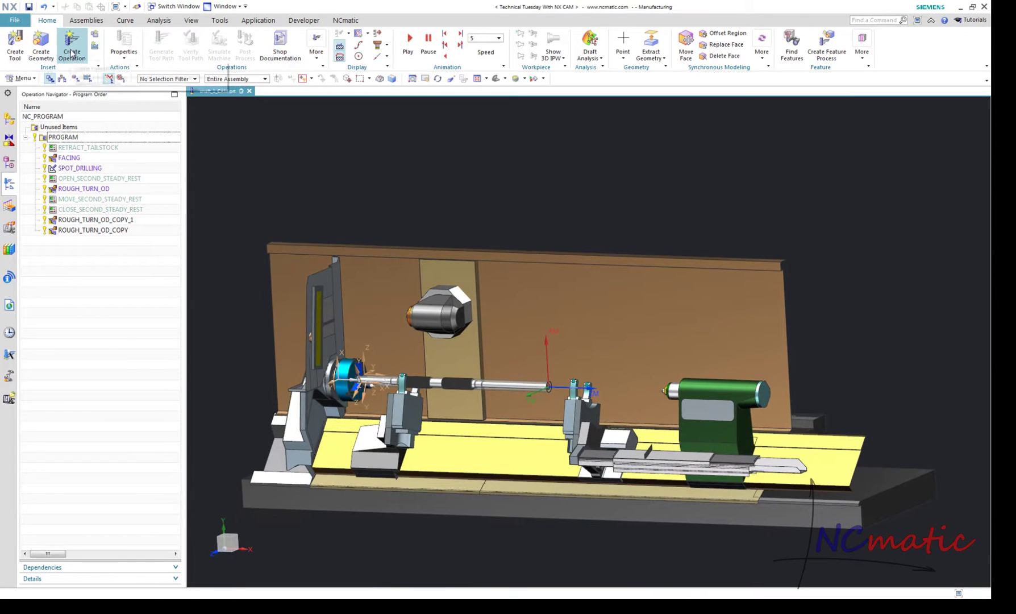
Create a tailstock support operation from the CTX_Gamma_3000TC_template type in PROGRAM, named support_with_tailstock
click(72, 54)
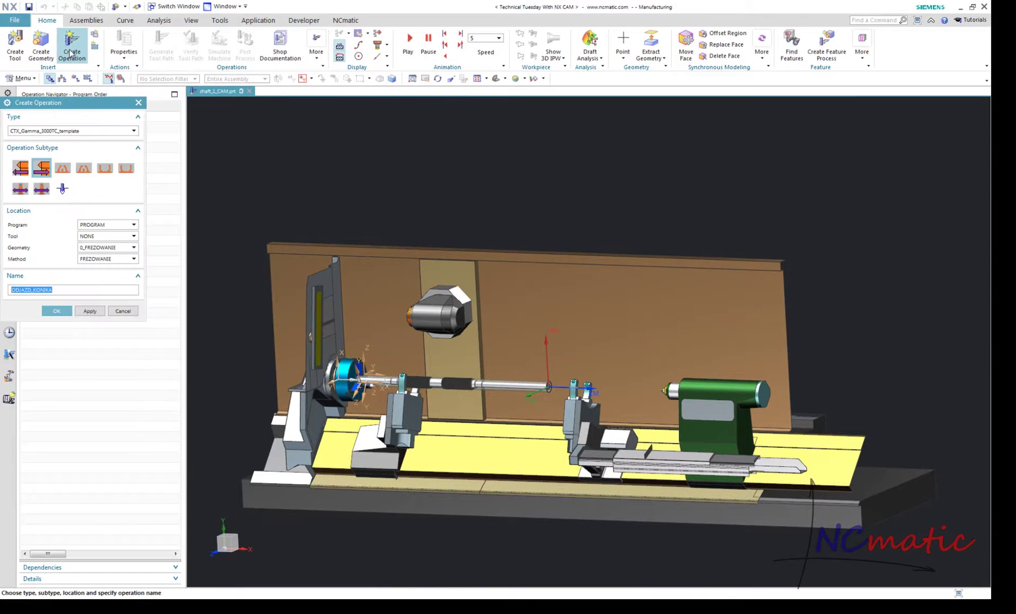
click(21, 169)
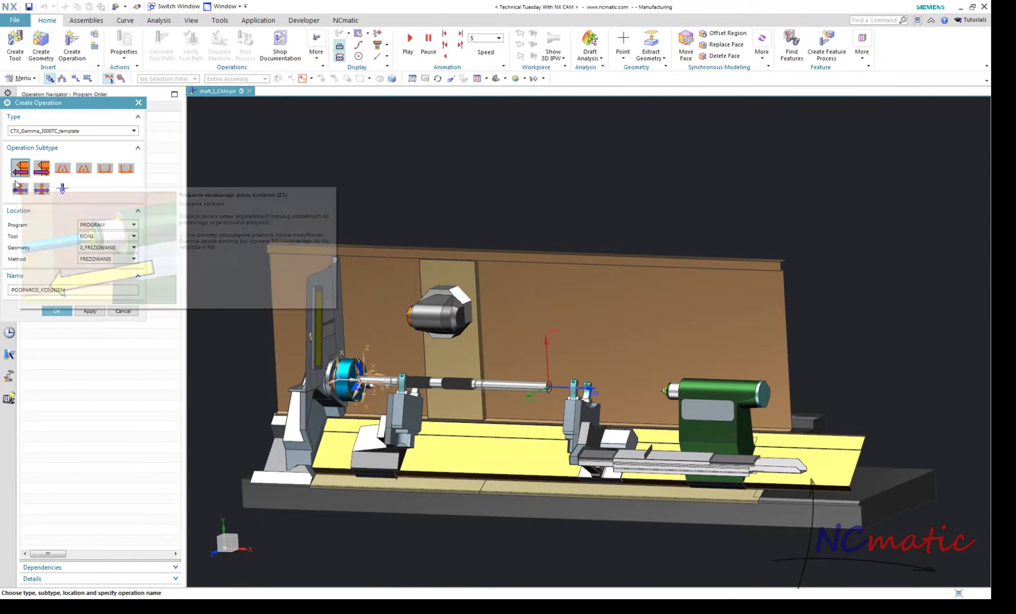
click(56, 312)
click(77, 319)
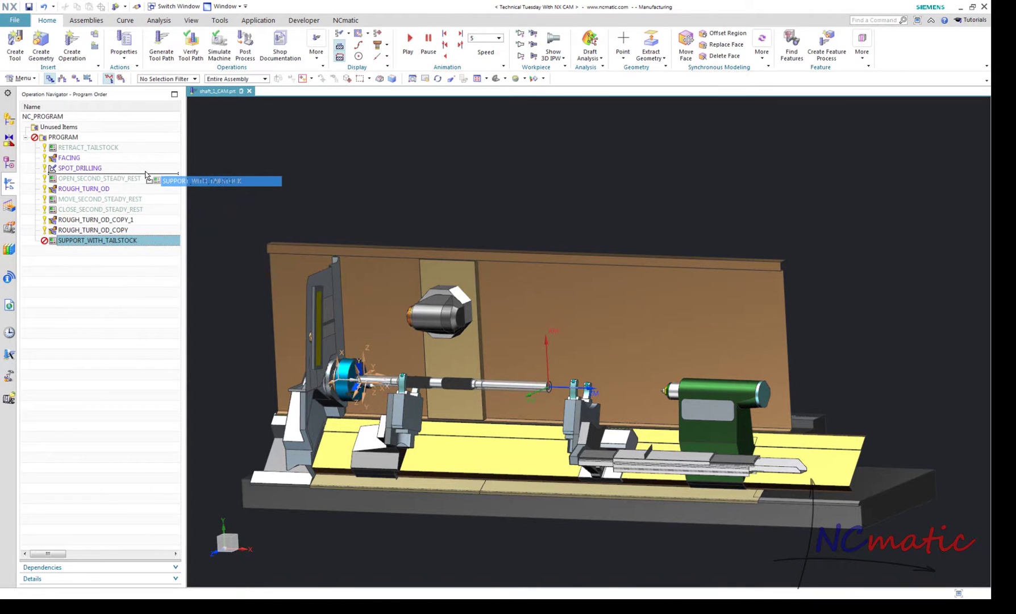
Move SUPPORT_WITH_TAILSTOCK directly after SPOT_DRILLING and regenerate the whole PROGRAM group
drag(145, 174, 145, 176)
key(Return)
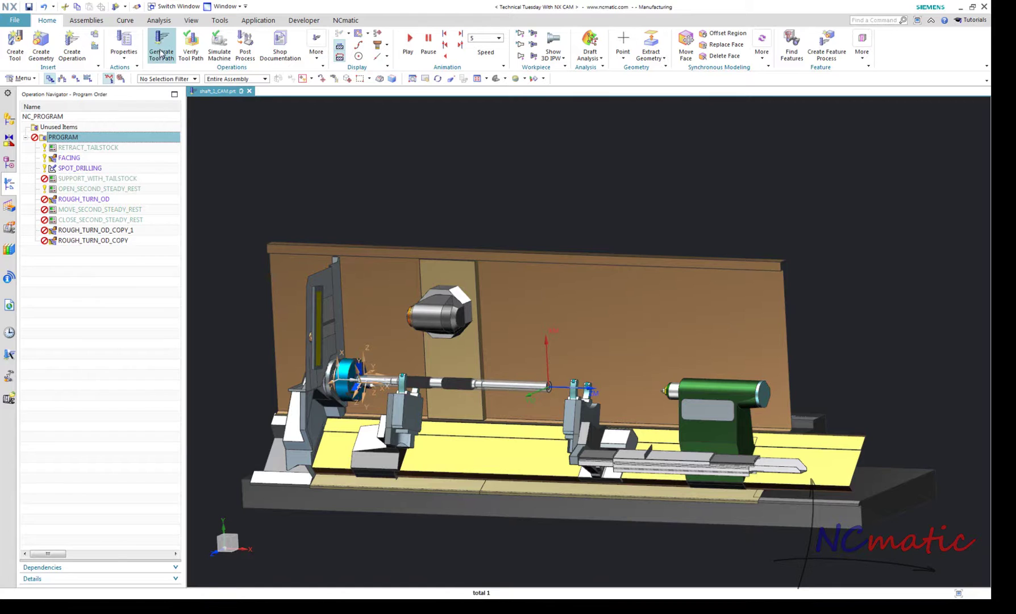
key(Return)
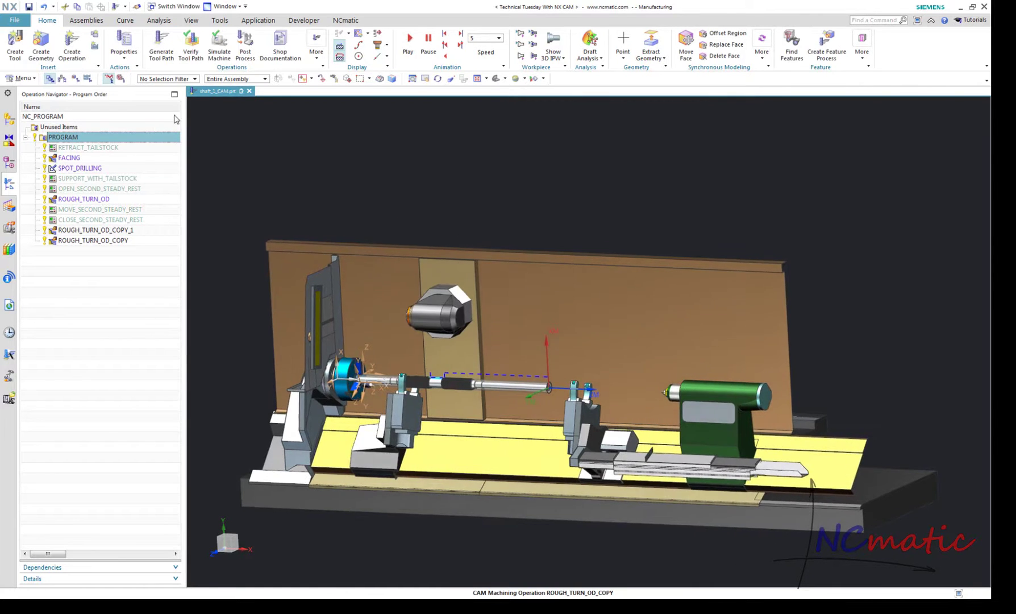
Open the machine simulation of PROGRAM and hide all datums
click(220, 55)
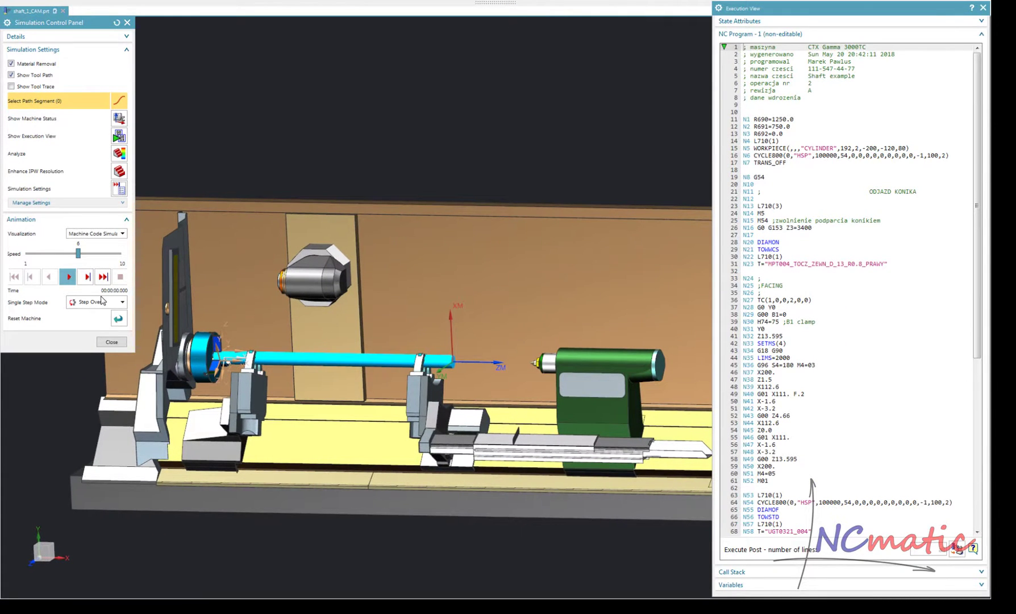
key(ctrl+w)
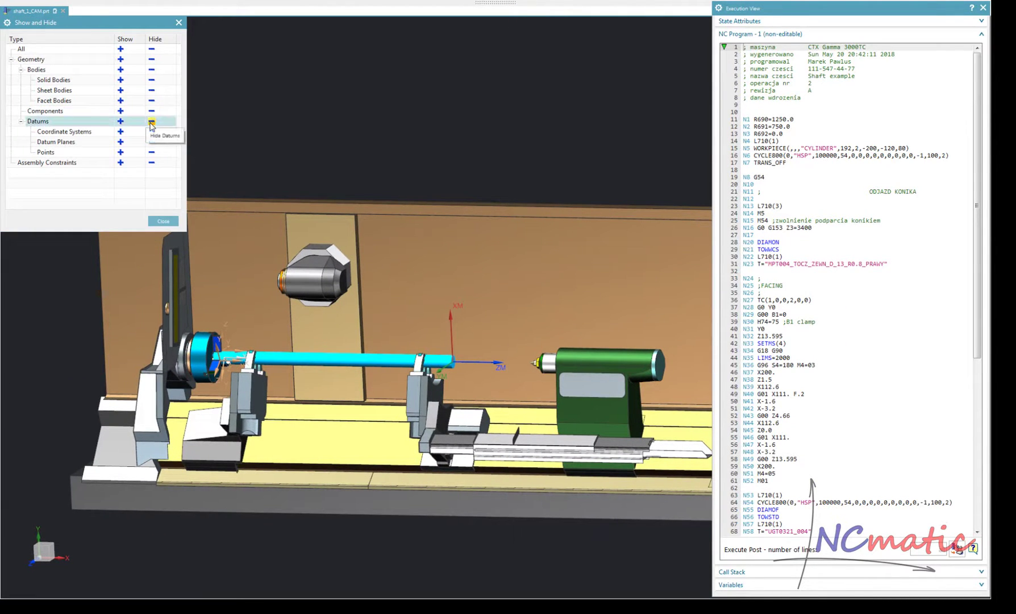
click(163, 221)
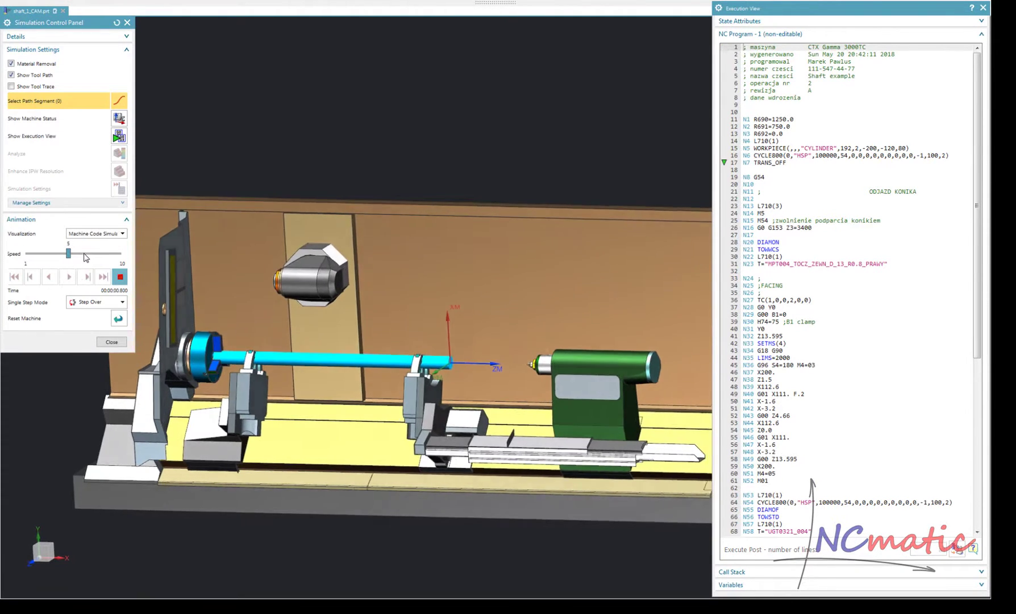
Simulate the tailstock retraction and the facing operation at speed 6, examining the cut at the shaft's end face
click(85, 256)
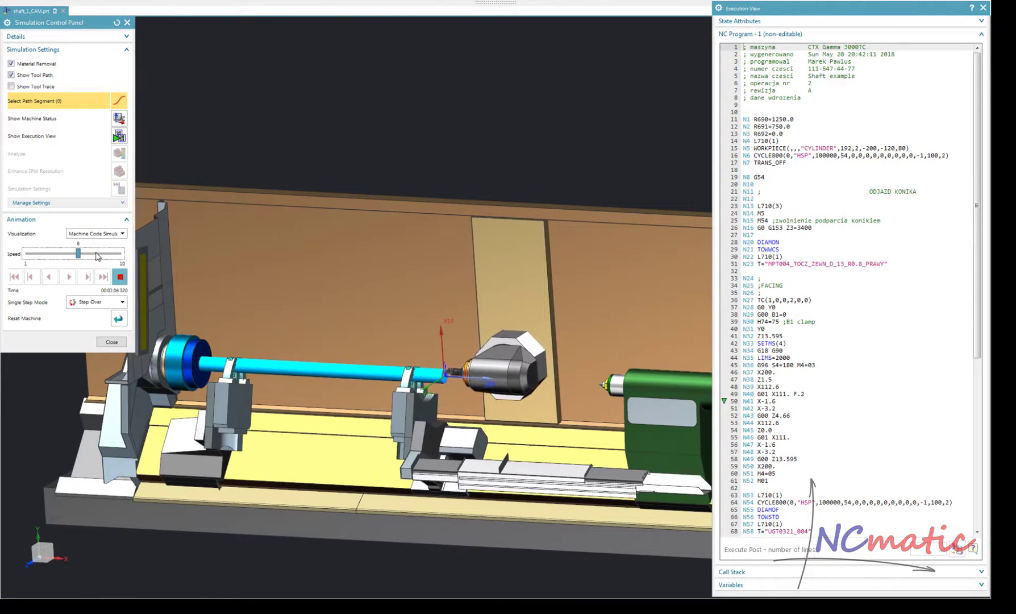
scroll(397, 367, up, 3)
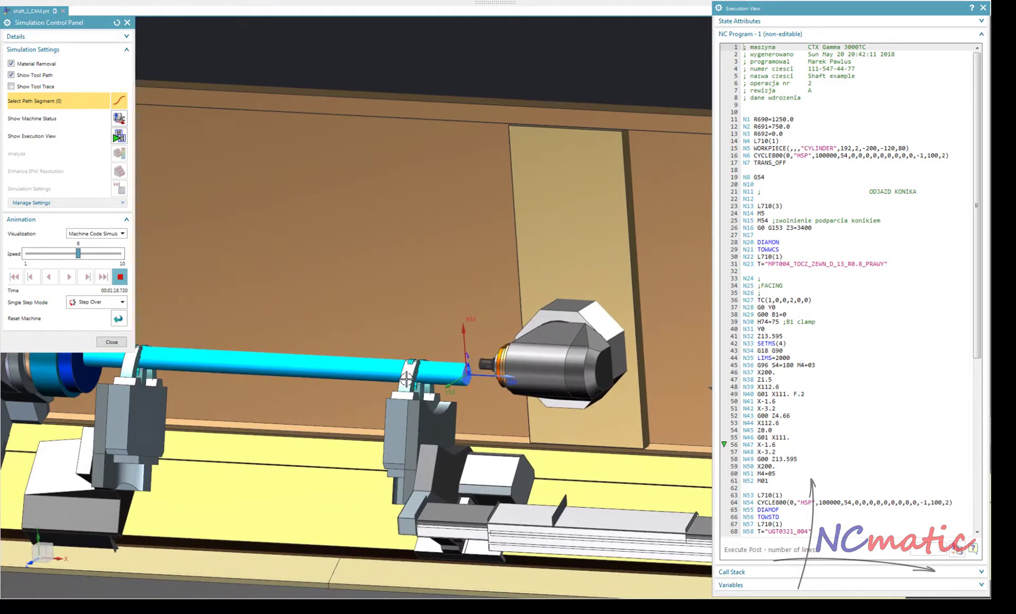
scroll(409, 377, up, 1)
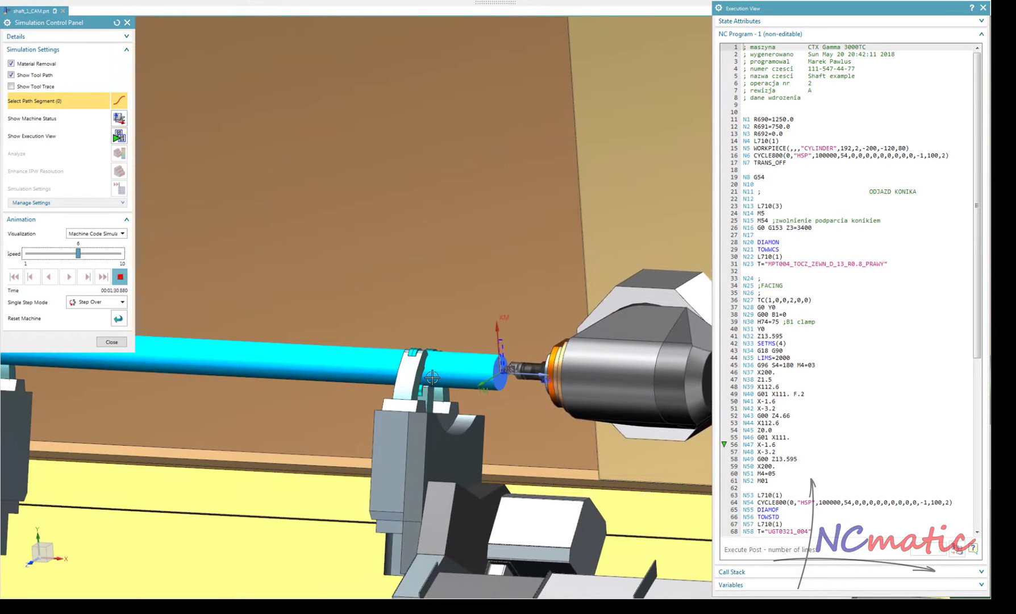
scroll(500, 434, down, 3)
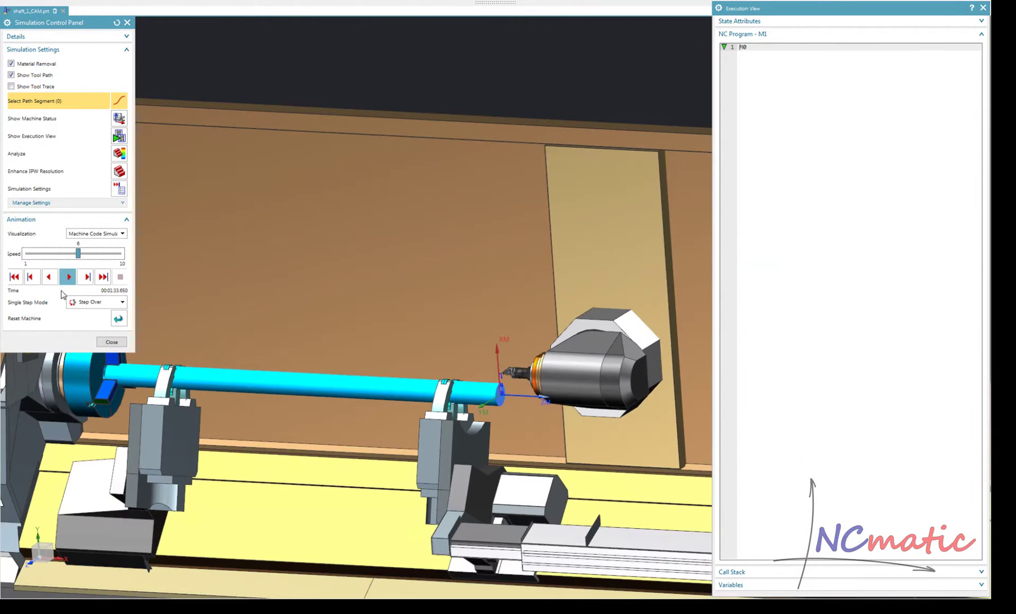
Continue the simulation through spot drilling, raising the speed to 7 for the approach and lowering it to 5 near the shaft end
click(69, 277)
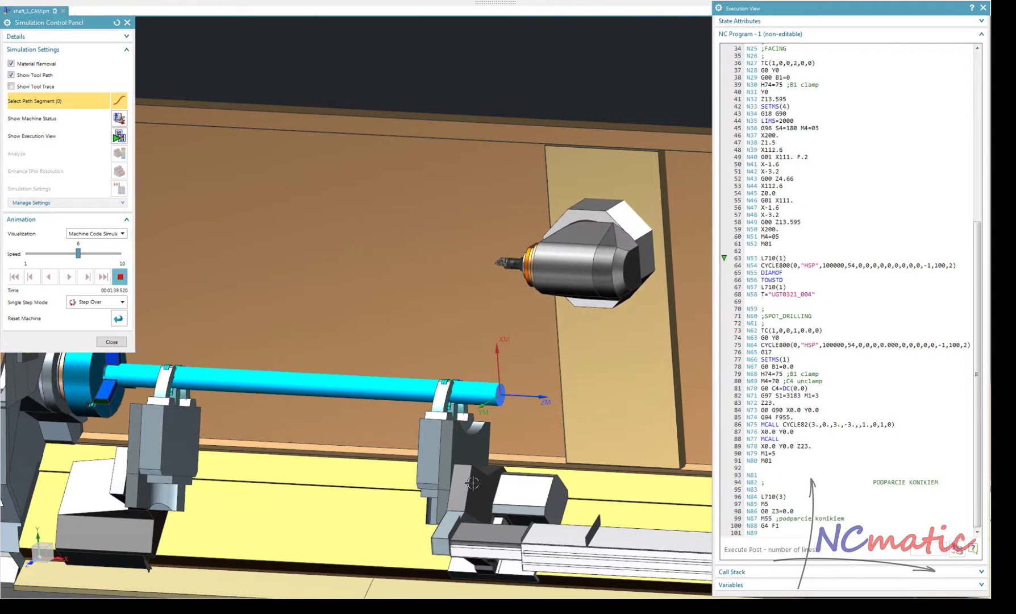
scroll(458, 479, down, 2)
click(95, 256)
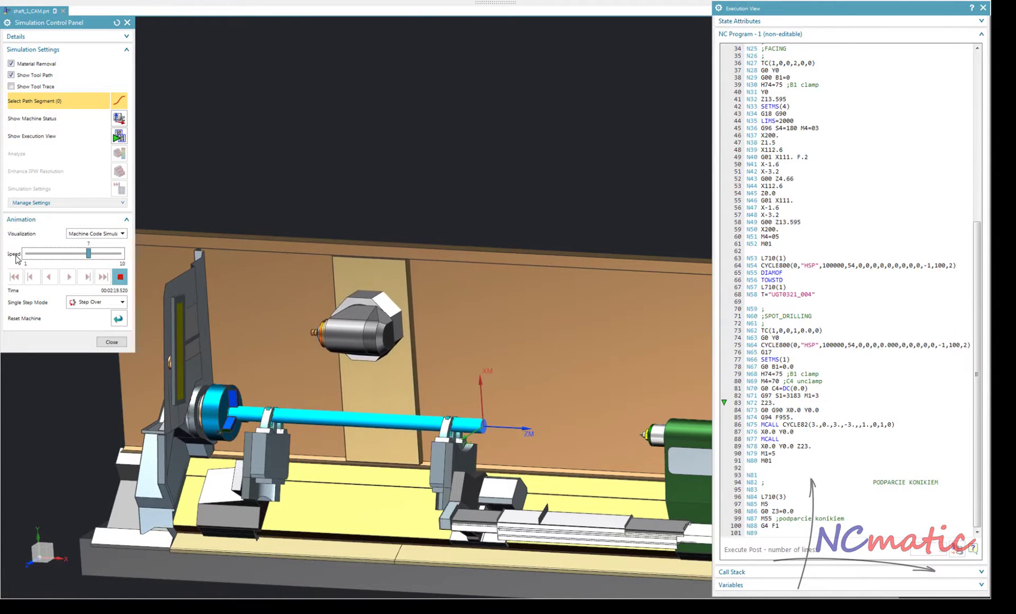
click(38, 256)
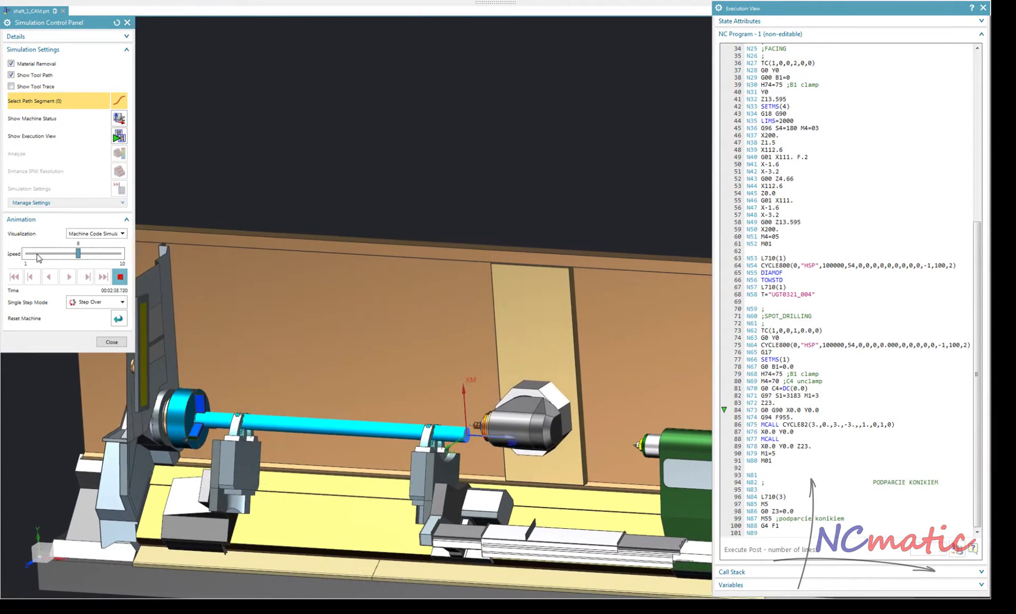
click(39, 256)
scroll(472, 434, up, 10)
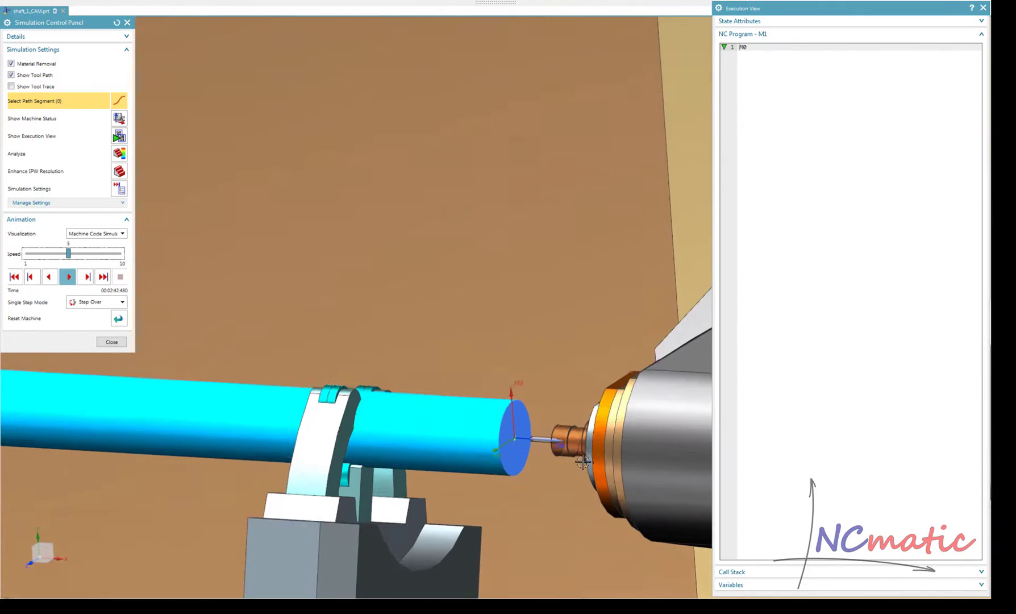
scroll(513, 446, down, 6)
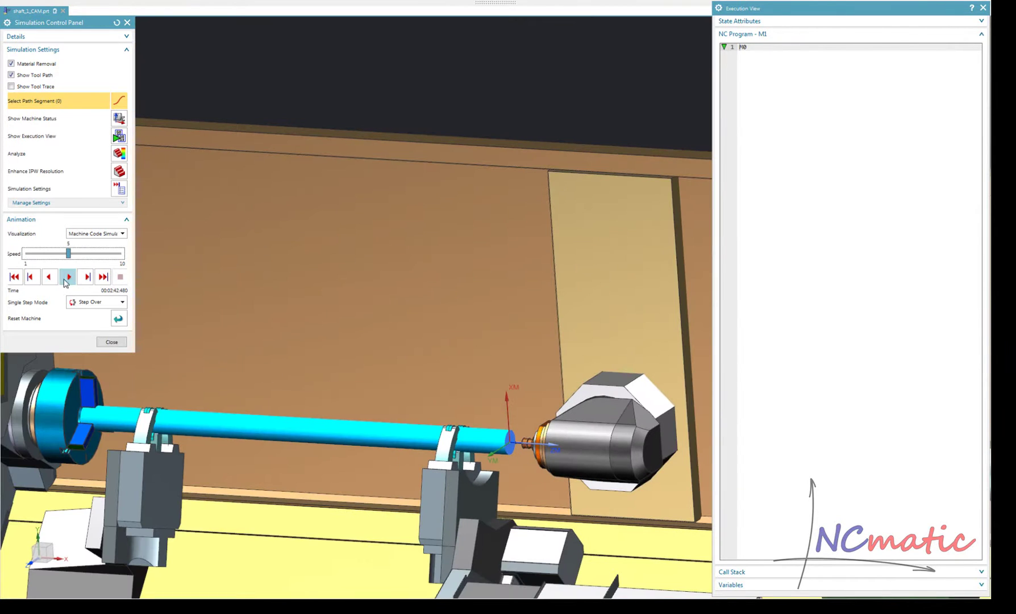
Continue the simulation through the tailstock support, steady rest opening and ROUGH_TURN_OD, examining the tool's clearance to the tailstock
click(68, 276)
scroll(465, 452, down, 3)
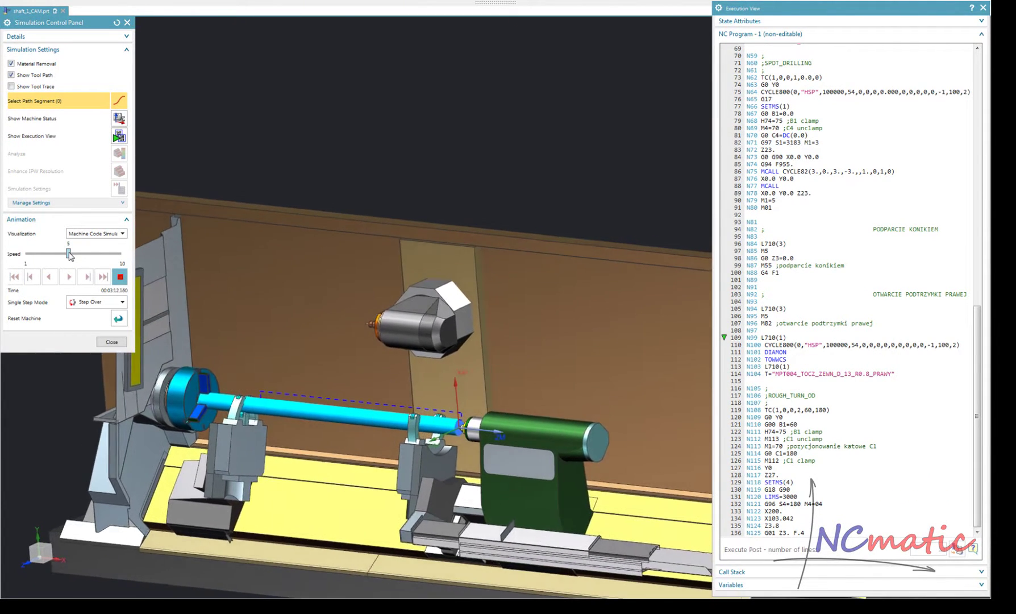
click(76, 254)
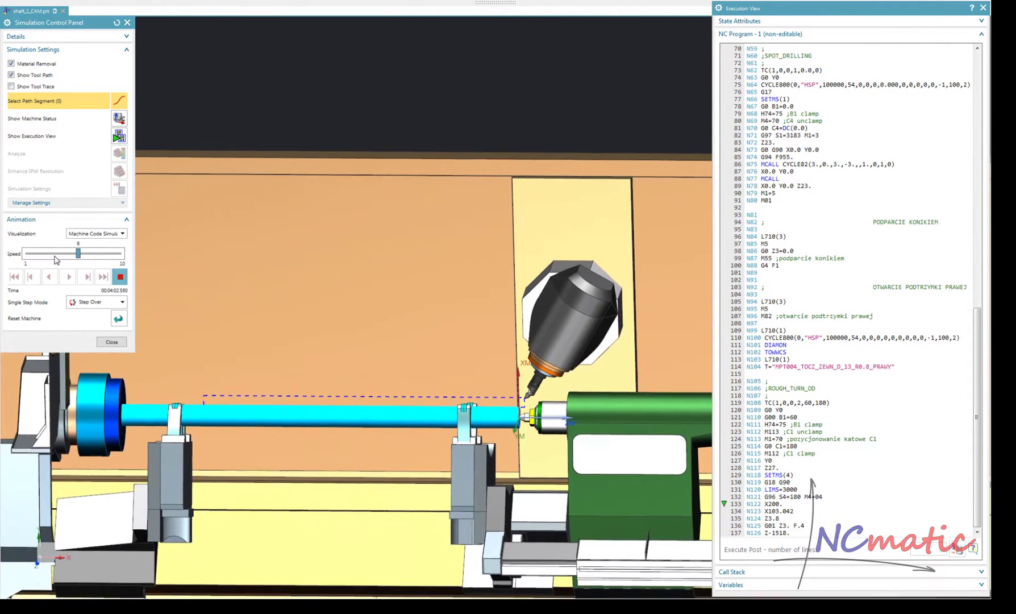
scroll(84, 254, up, 4)
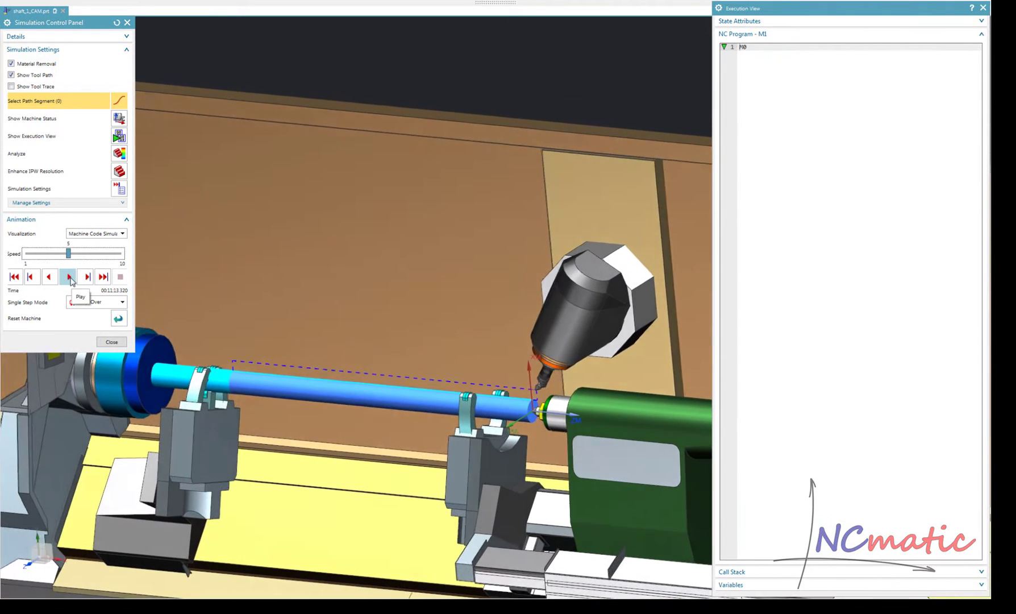
Simulate the steady rest repositioning and the remaining two rough turning operations at varying speeds, close the simulation, and inspect the shaft's splines
drag(68, 254, 57, 253)
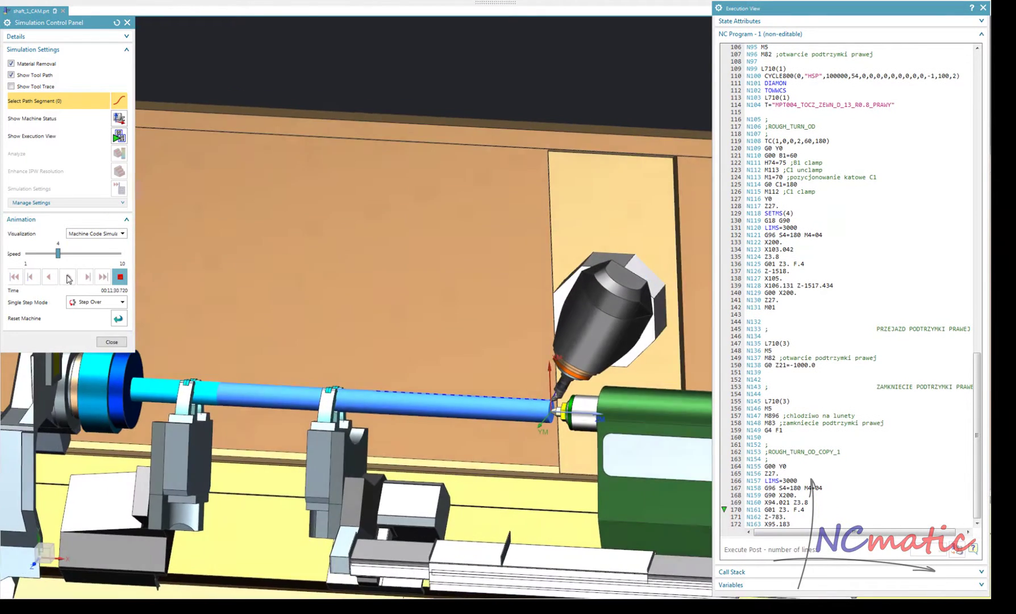
drag(58, 253, 78, 253)
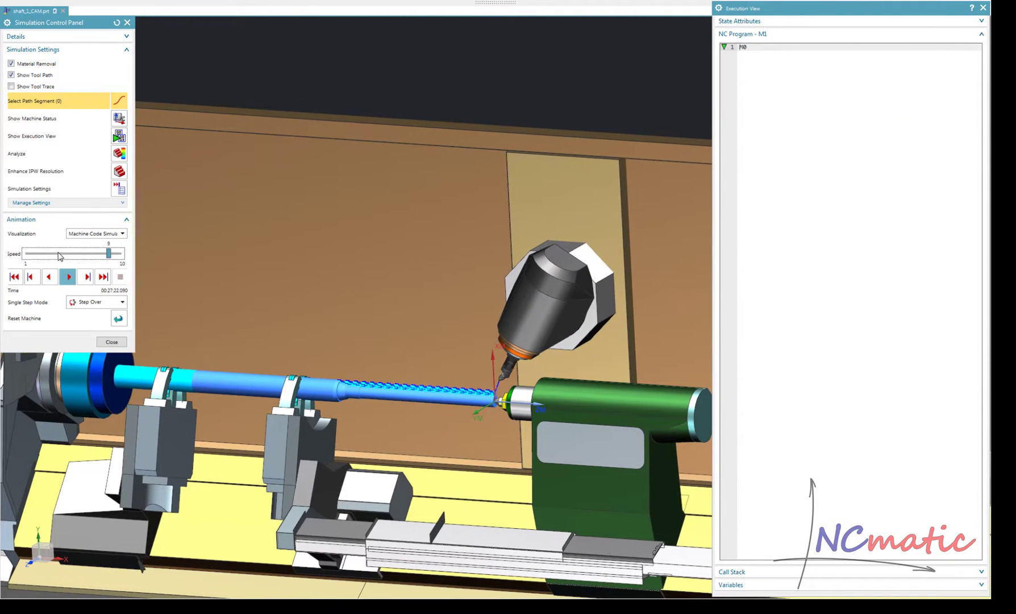
click(60, 256)
click(68, 276)
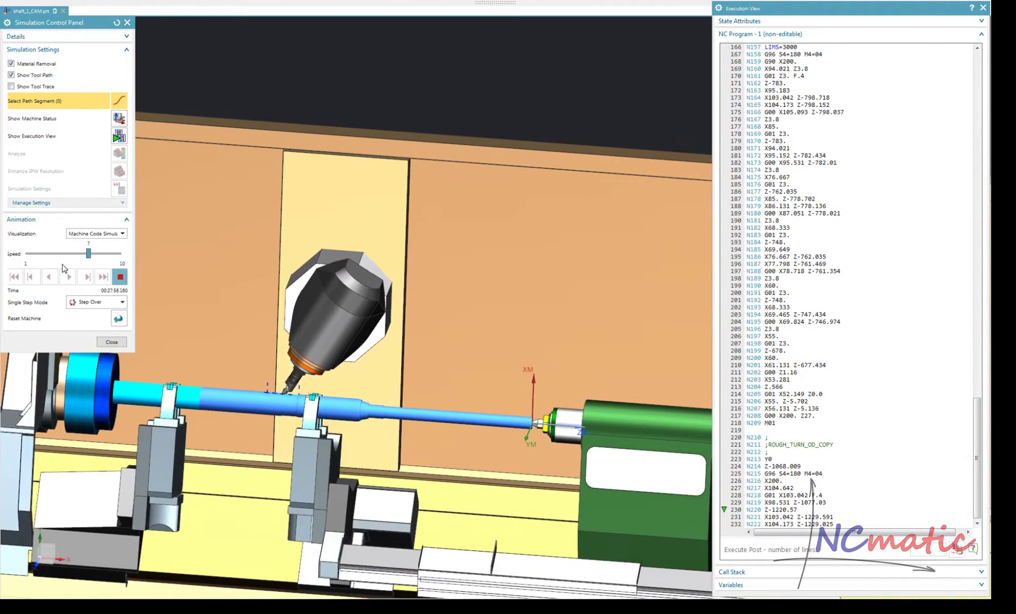
click(108, 254)
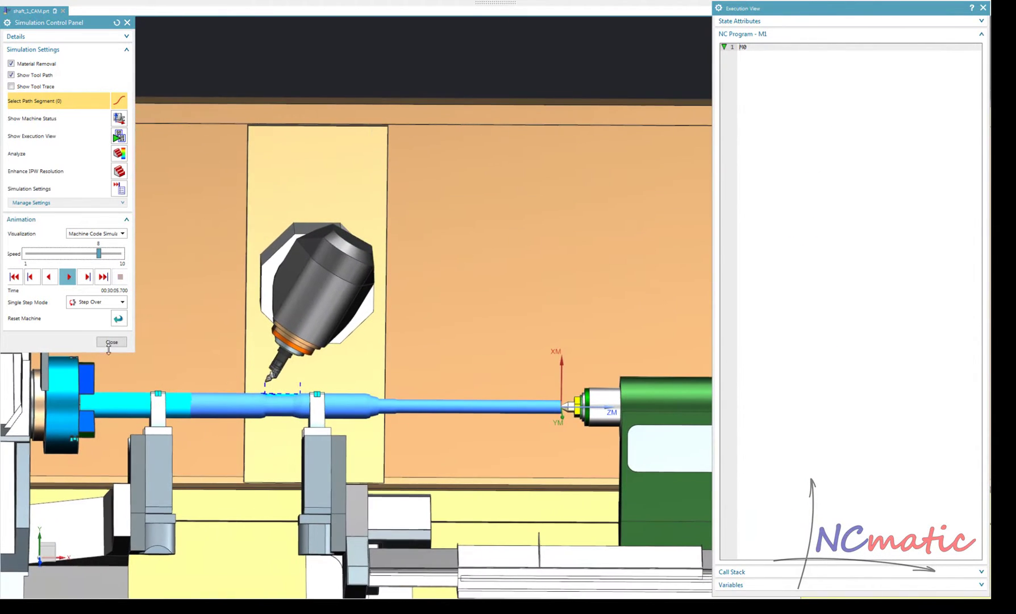
click(112, 342)
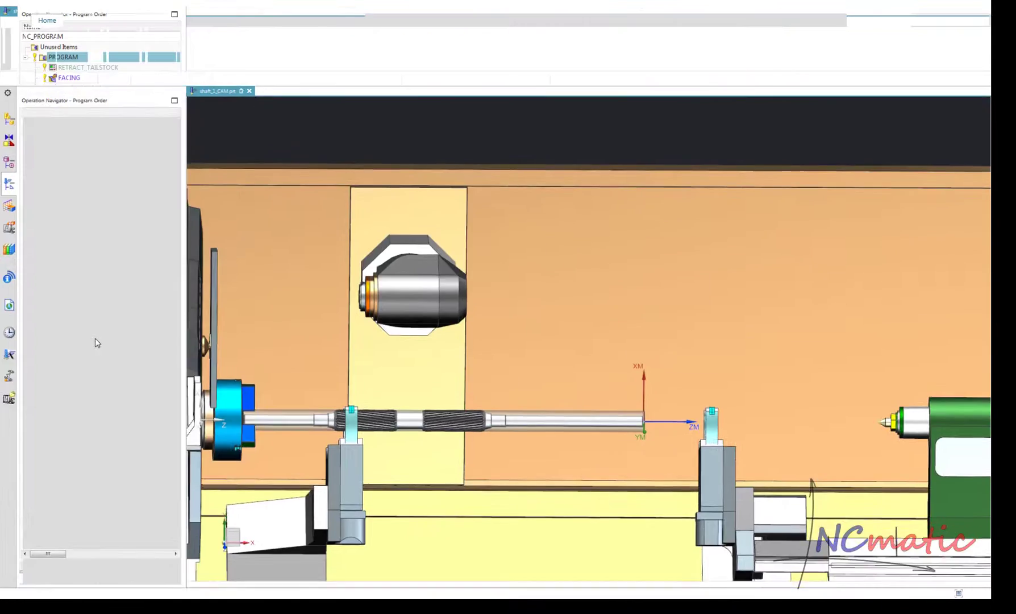
scroll(368, 433, up, 6)
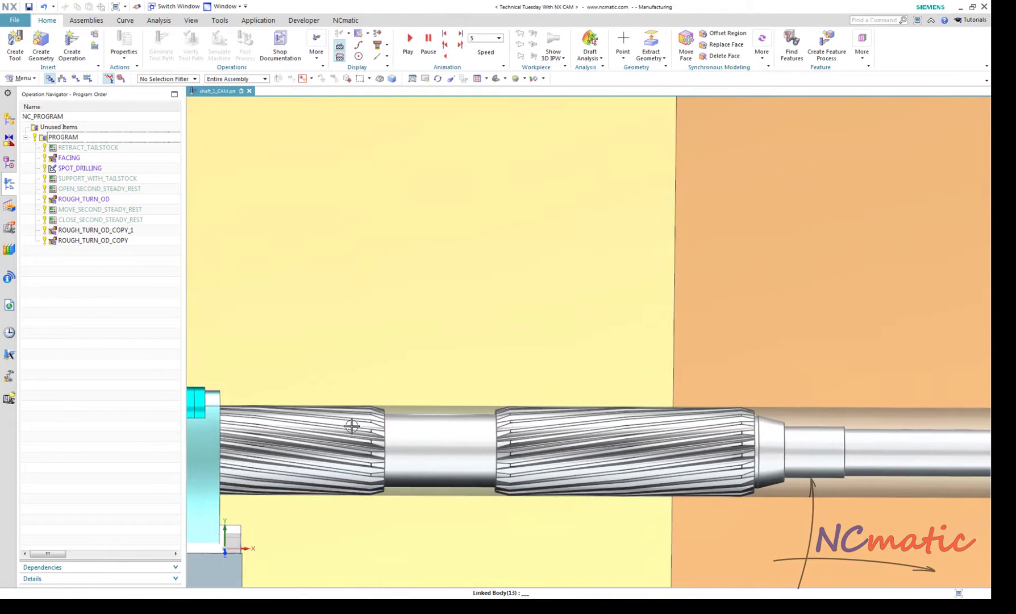
Verify the ROUGH_TURN_OD_COPY tool path, examine the uncut corner of the recess between the splines, and close the verification
scroll(368, 433, up, 1)
click(112, 242)
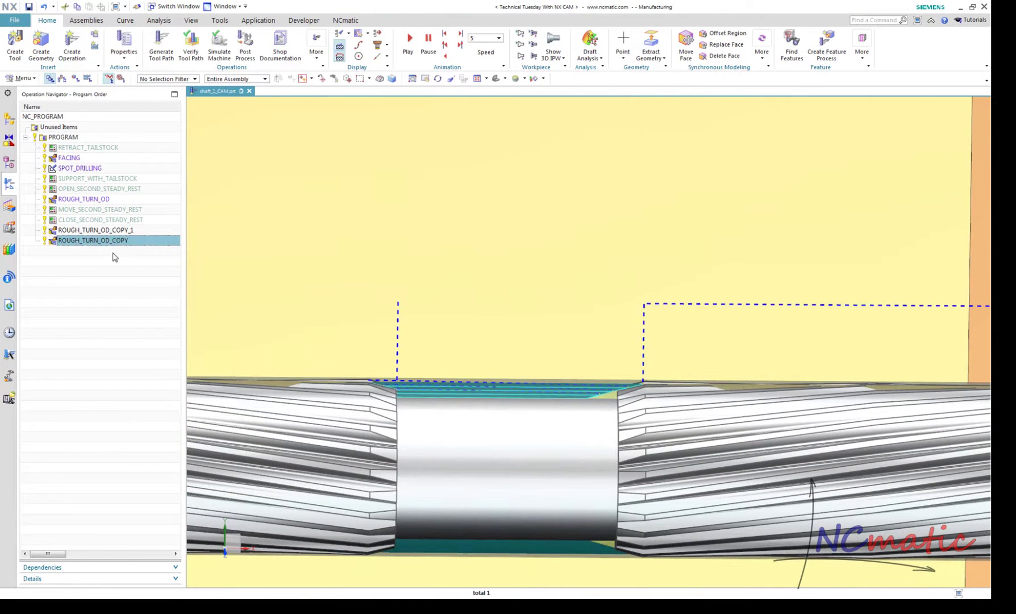
click(112, 284)
click(192, 51)
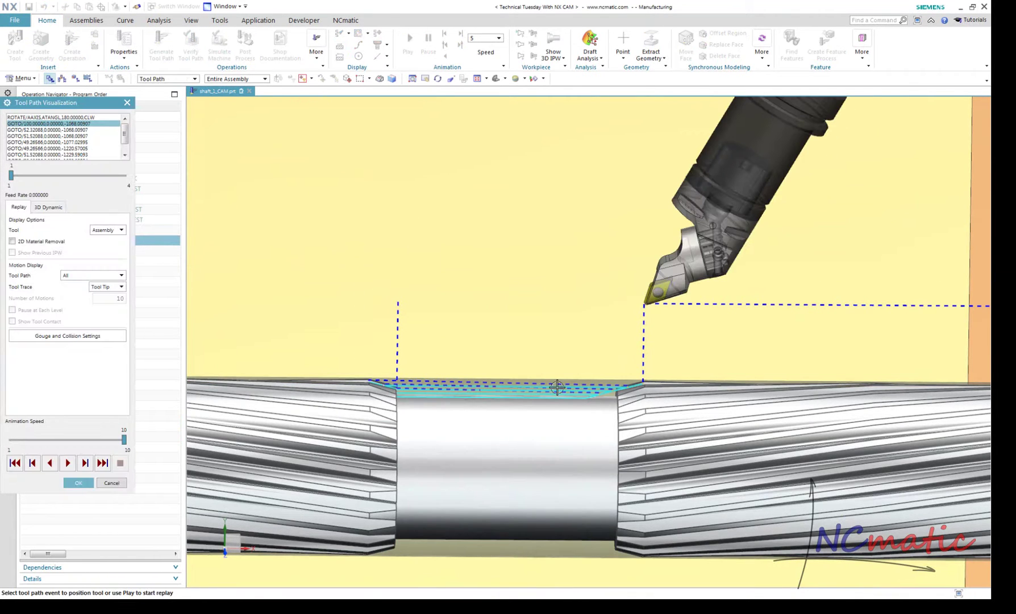
scroll(557, 387, up, 4)
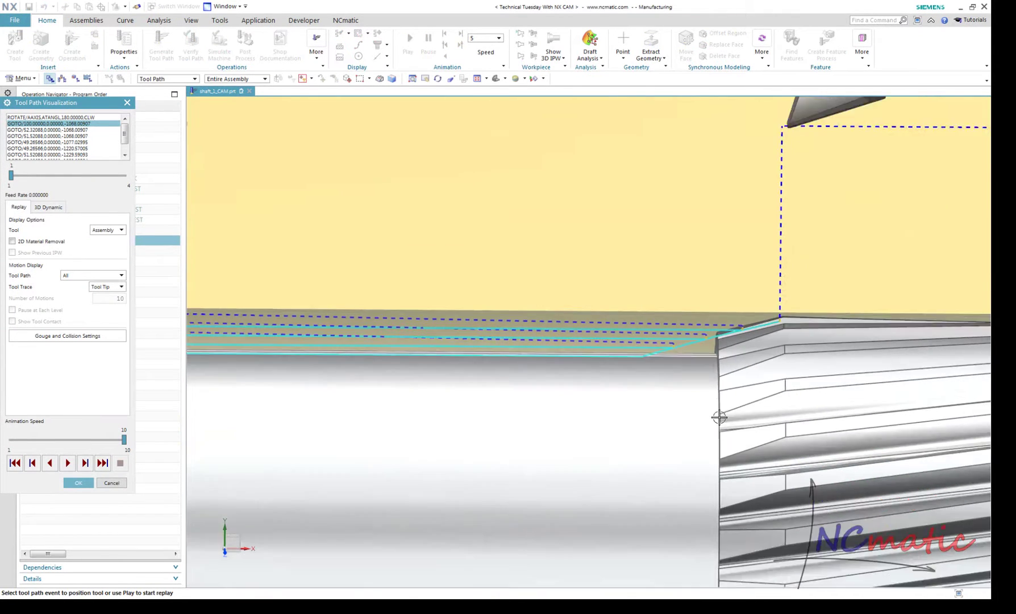
scroll(719, 418, down, 4)
click(109, 483)
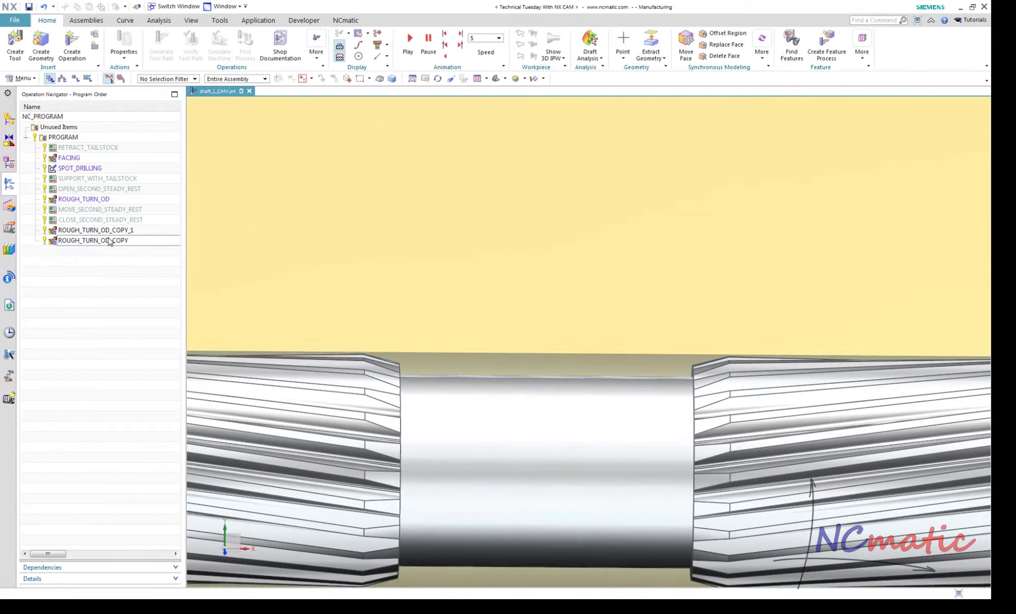
Duplicate the ROUGH_TURN_OD_COPY operation directly below the original in the program
click(146, 271)
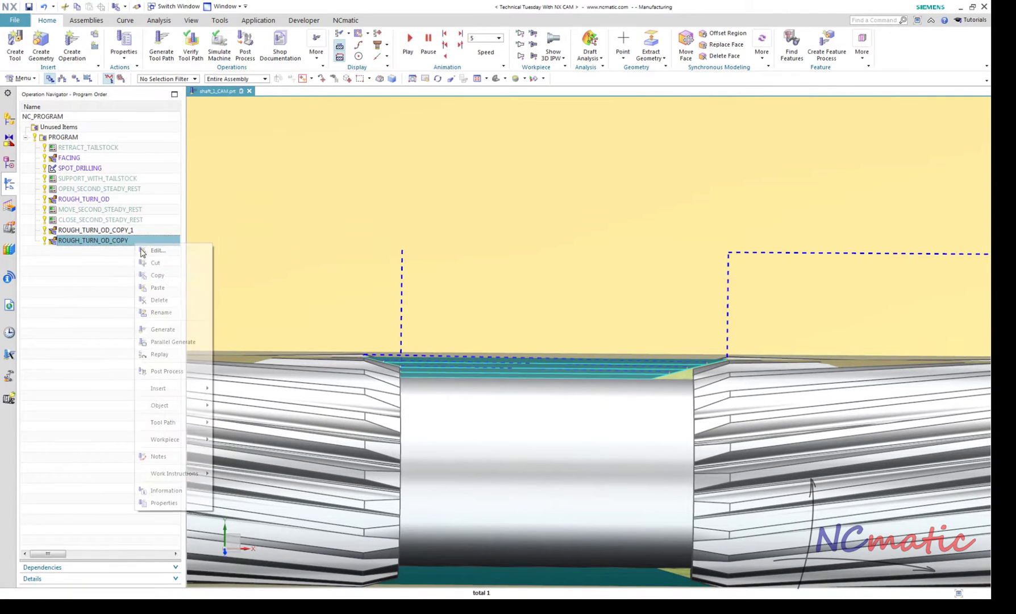
click(158, 288)
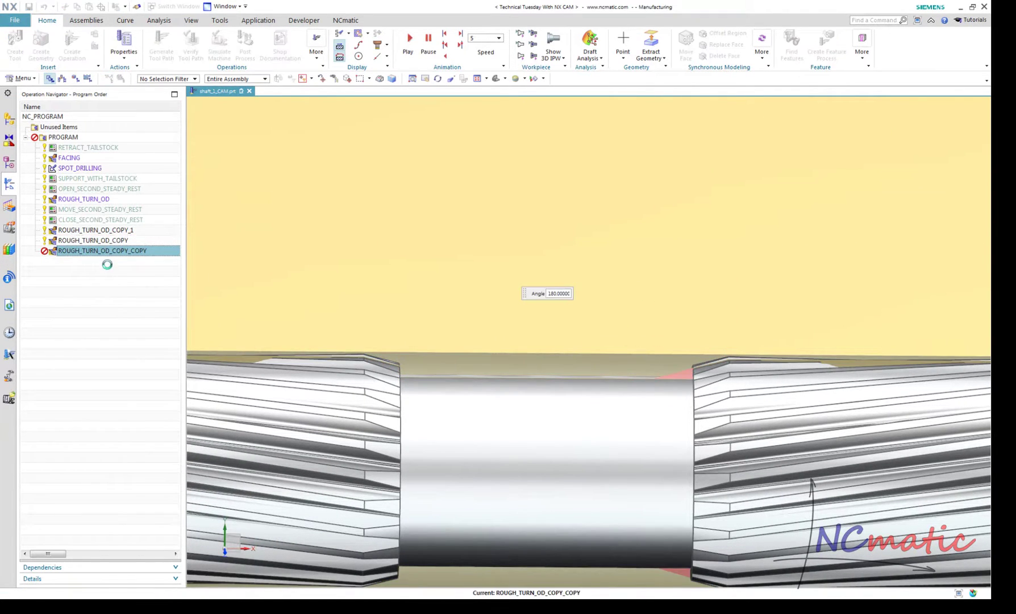
middle_drag(511, 432, 114, 293)
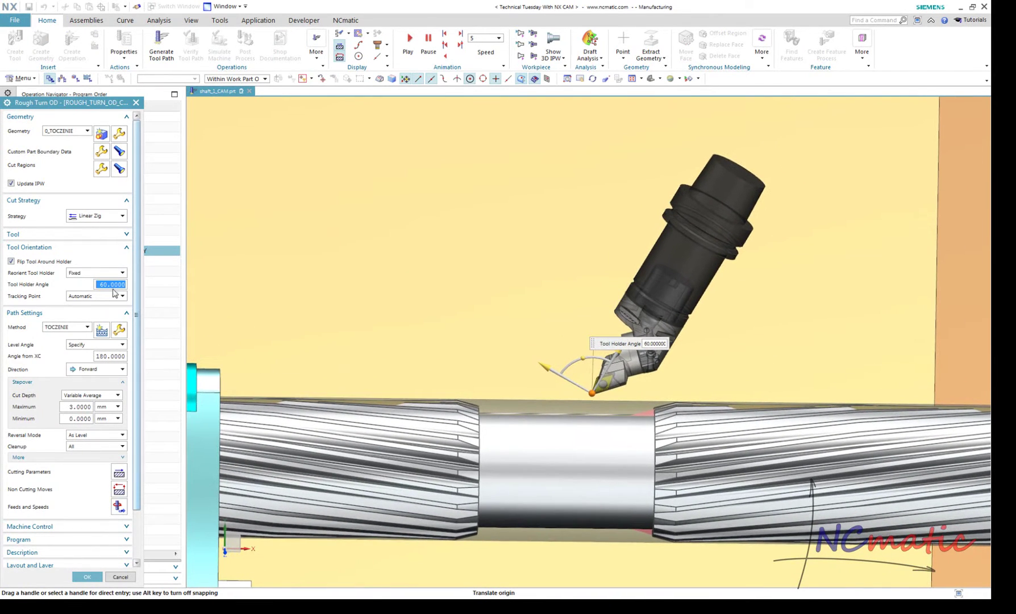
Set the duplicated operation's tool holder angle to 110 and turn off flipping the tool around the holder
click(110, 284)
text(110)
key(Return)
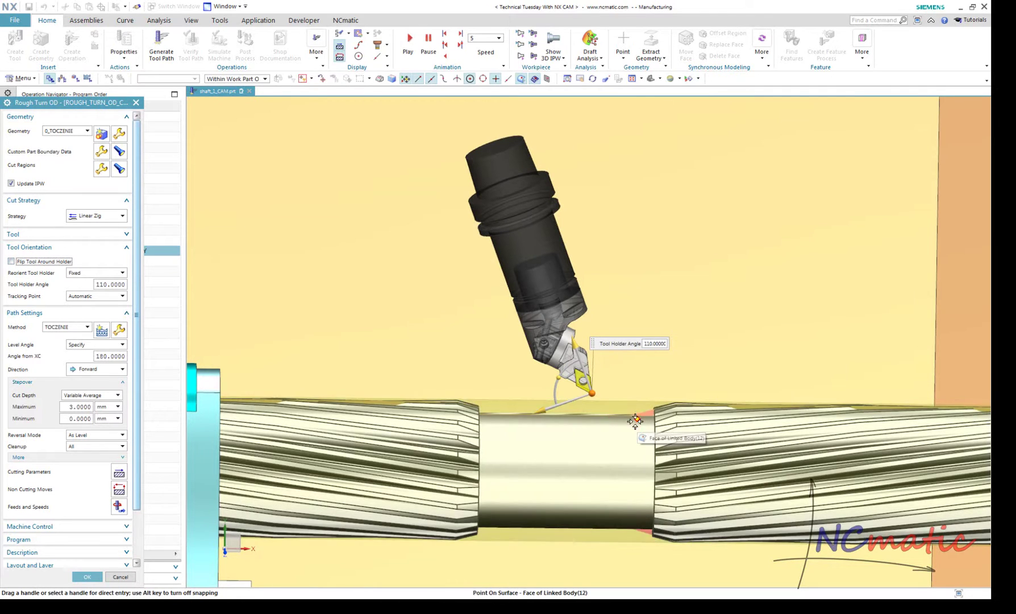
scroll(636, 420, up, 5)
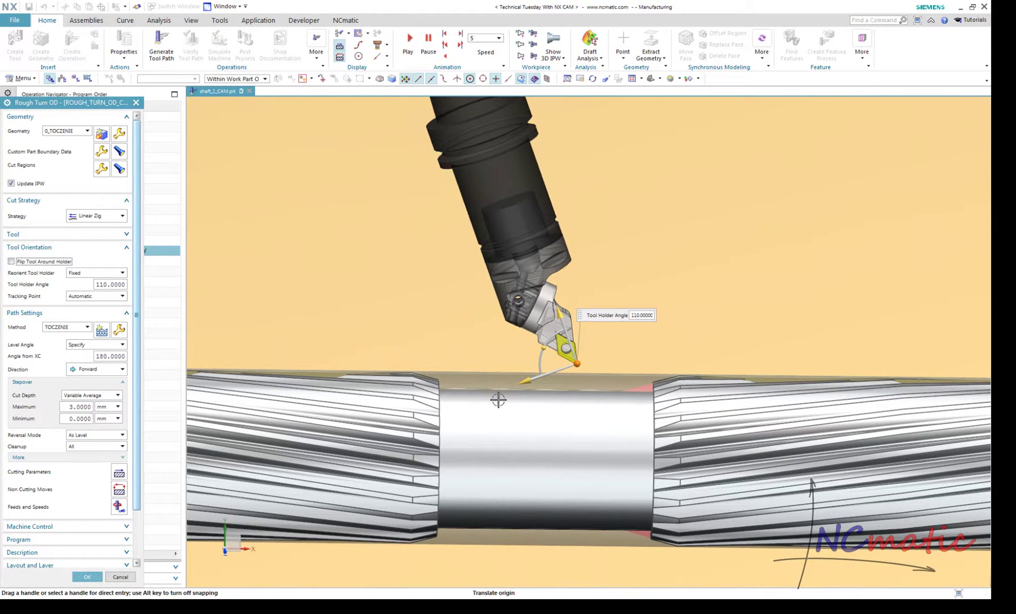
scroll(544, 403, down, 5)
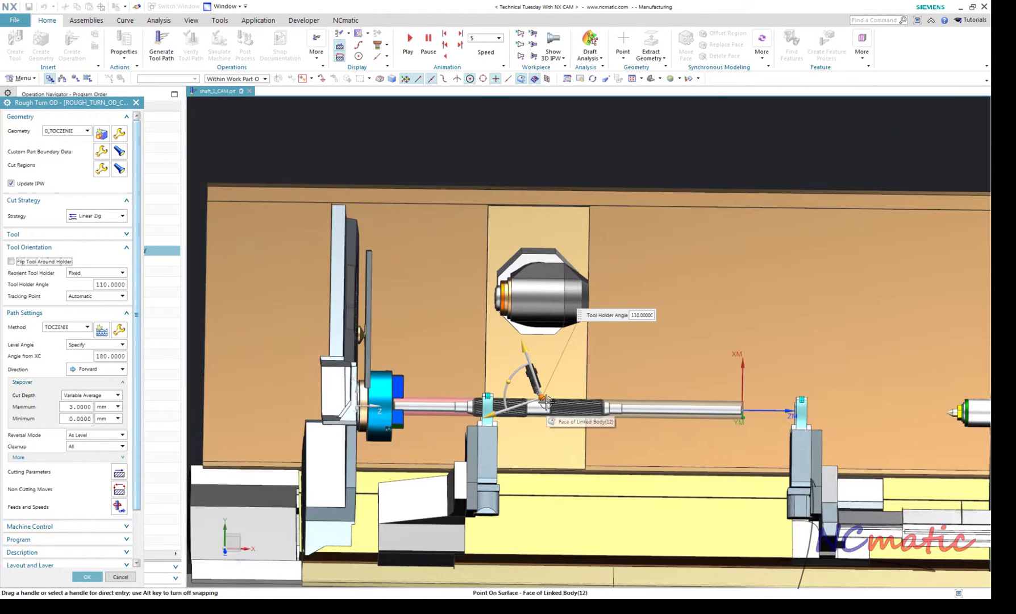
Set the duplicated operation's level angle from XC to 0 and generate its tool path
scroll(545, 403, up, 1)
scroll(546, 403, up, 1)
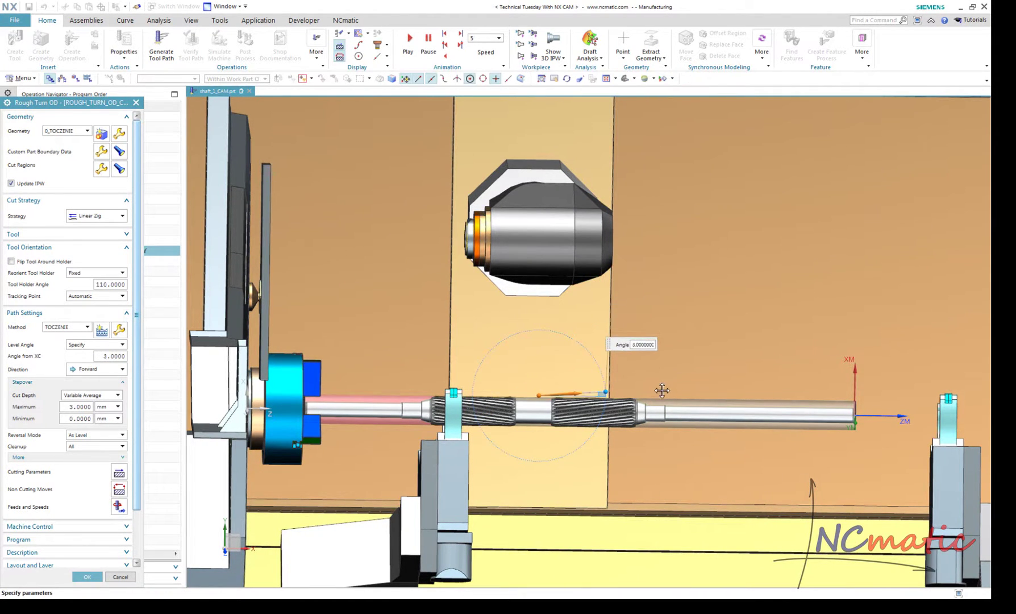
scroll(550, 399, up, 1)
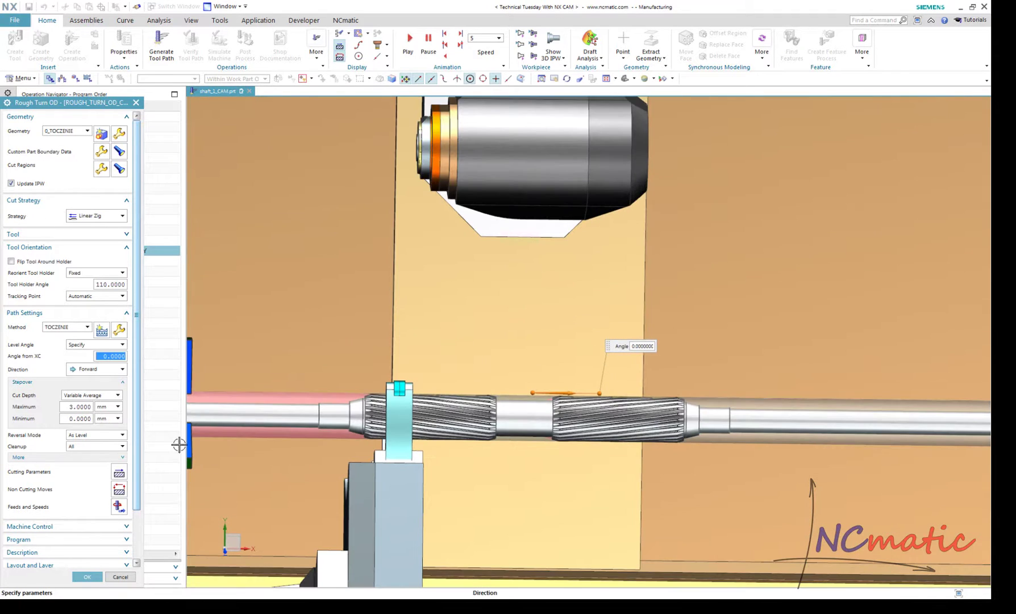
scroll(48, 492, down, 3)
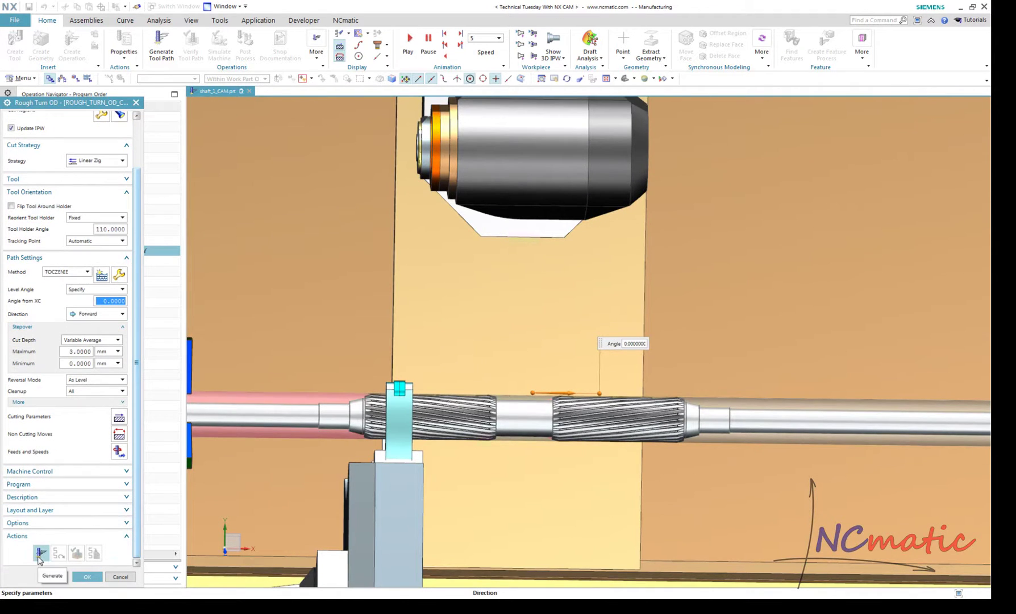
Examine the generated tool path at the corner of the recess between the splines and accept the operation
scroll(548, 399, up, 8)
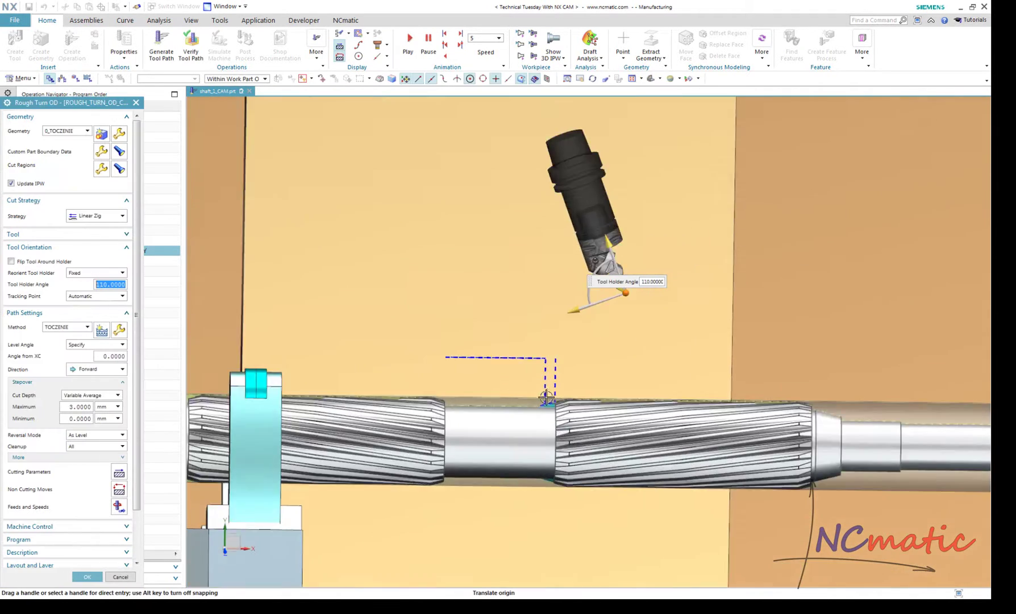
scroll(549, 413, up, 5)
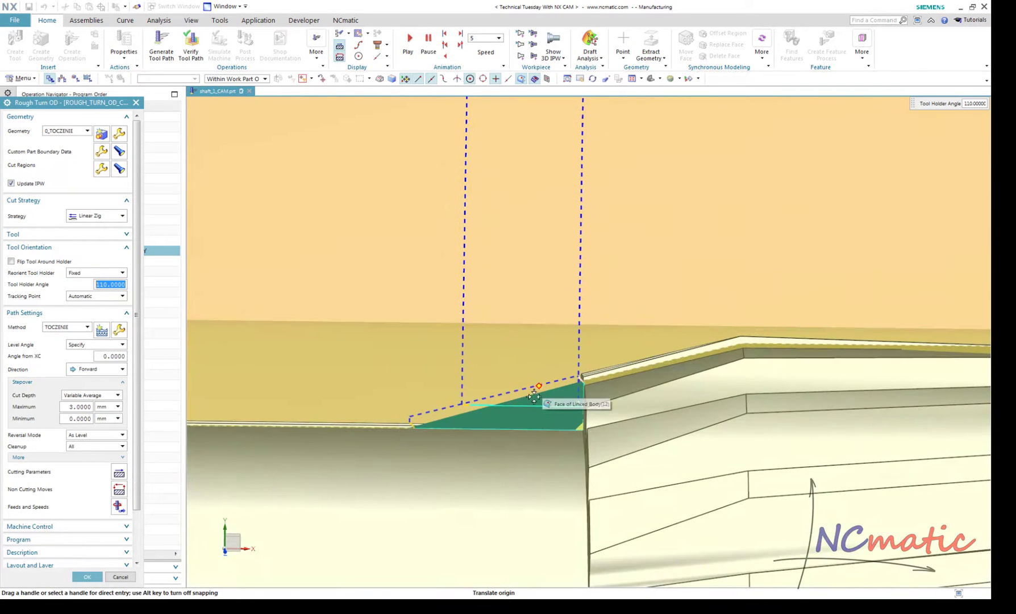
scroll(525, 413, down, 8)
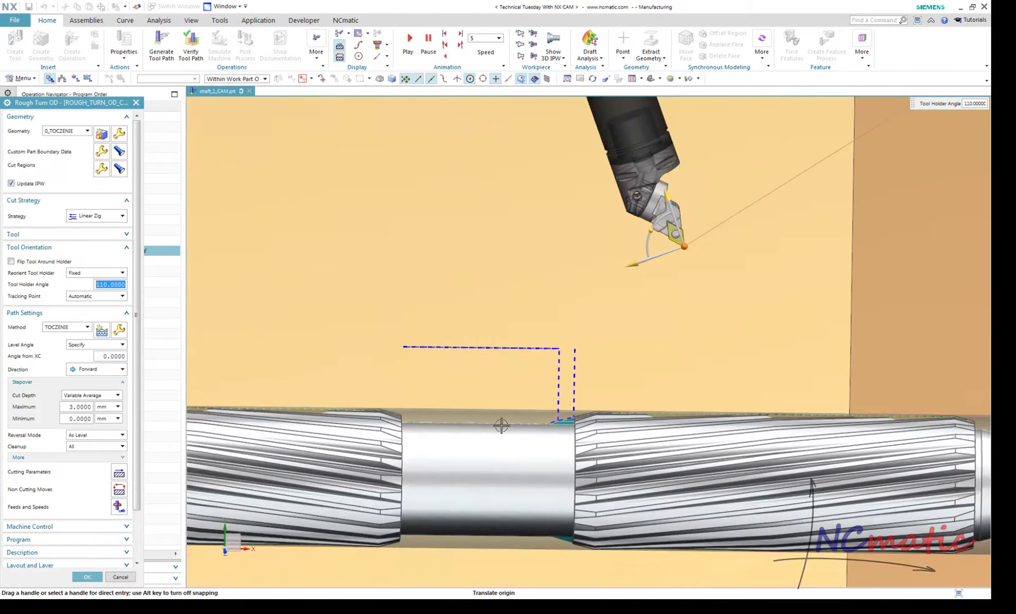
click(86, 578)
scroll(492, 442, down, 8)
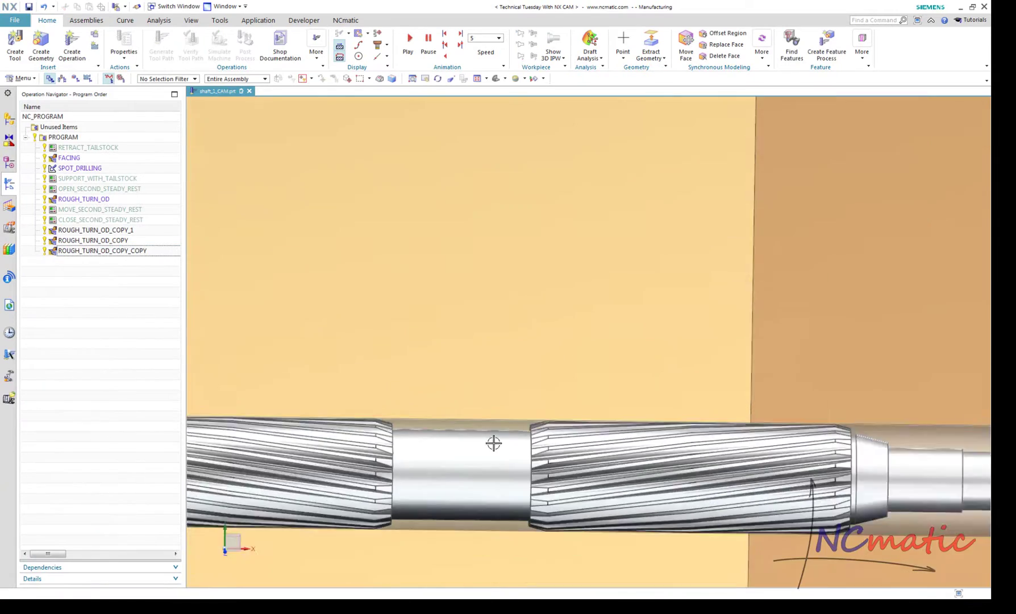
Start a machine code simulation of the whole PROGRAM and run it through facing, raising the speed from 6 to 9
click(110, 139)
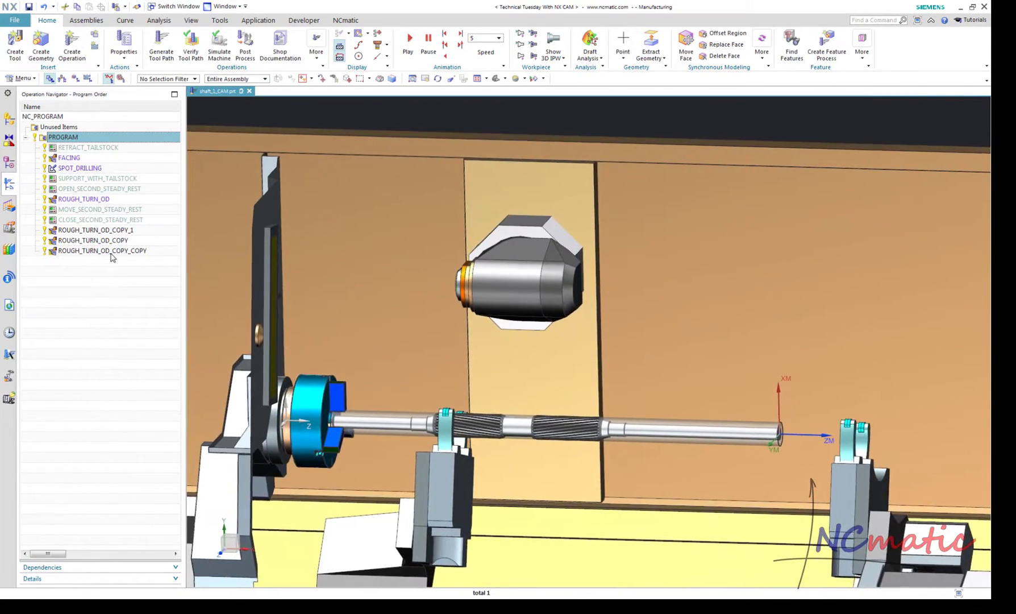
click(125, 242)
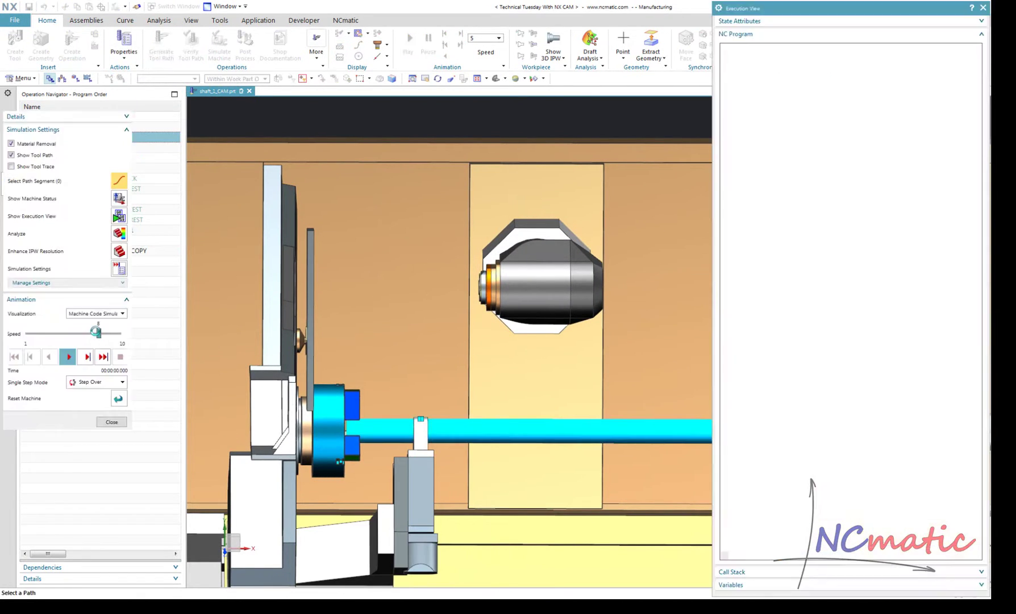
click(68, 356)
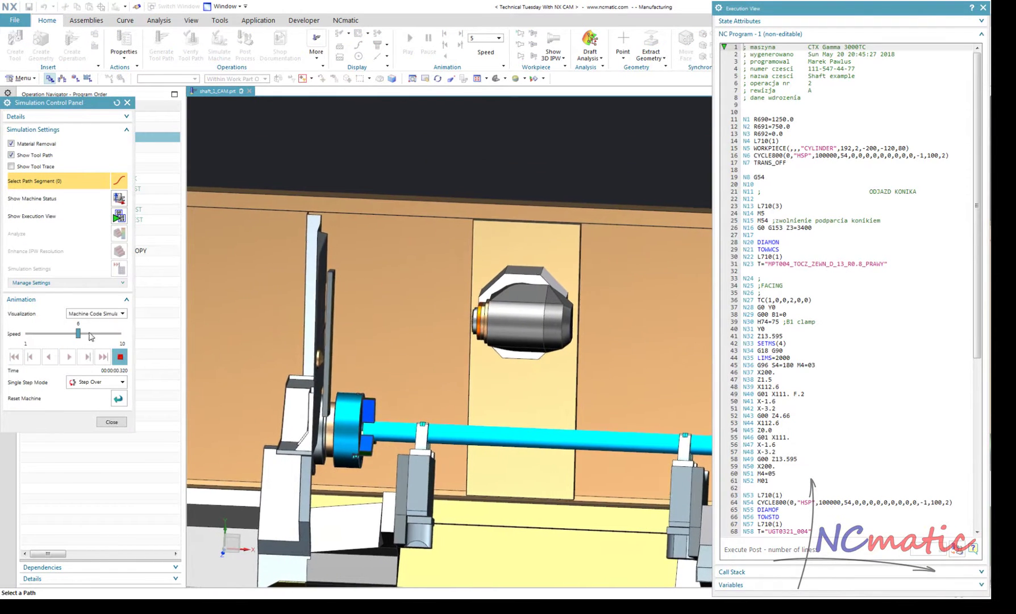
click(103, 335)
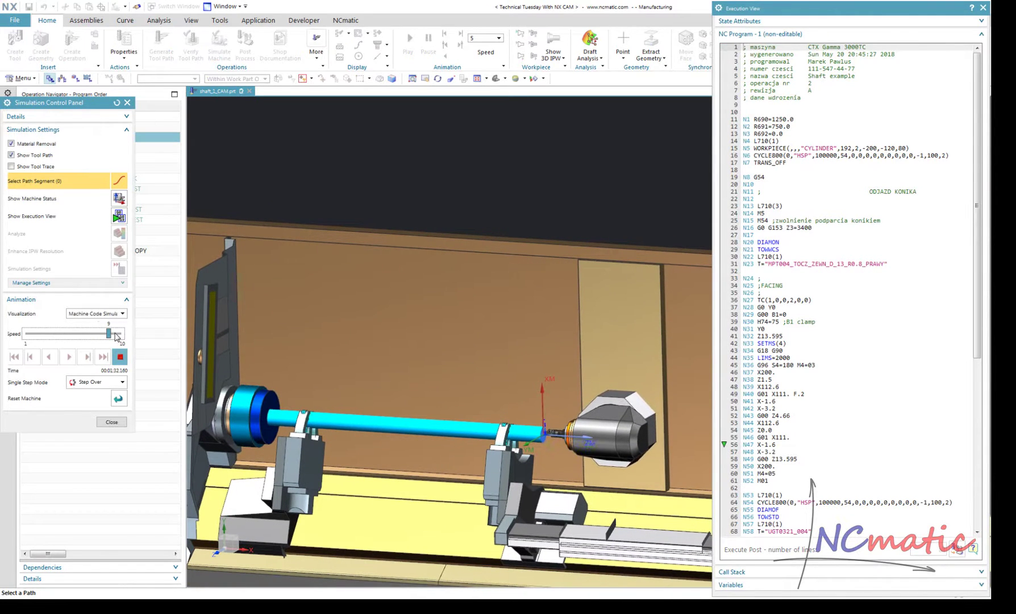
Continue the simulation through spot drilling, tailstock support and ROUGH_TURN_OD, raising the speed to 10 and switching to full-screen display
click(70, 357)
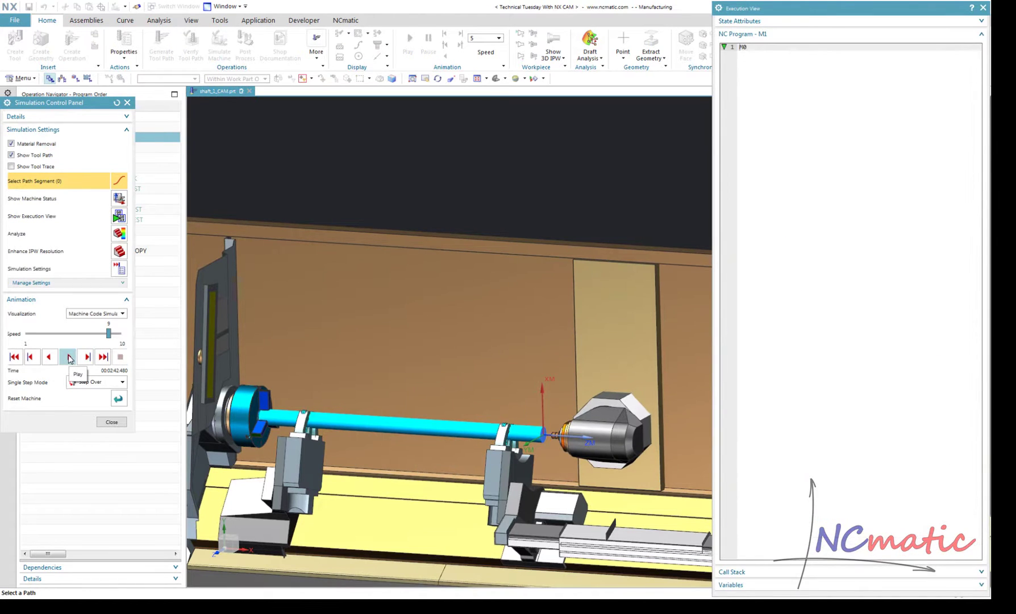
click(70, 357)
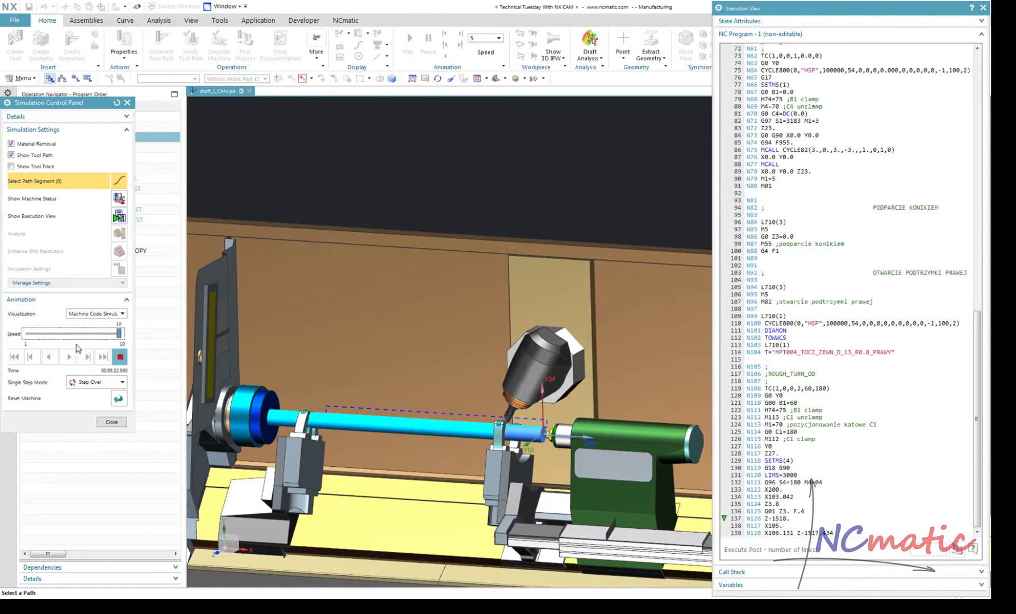
key(alt+Return)
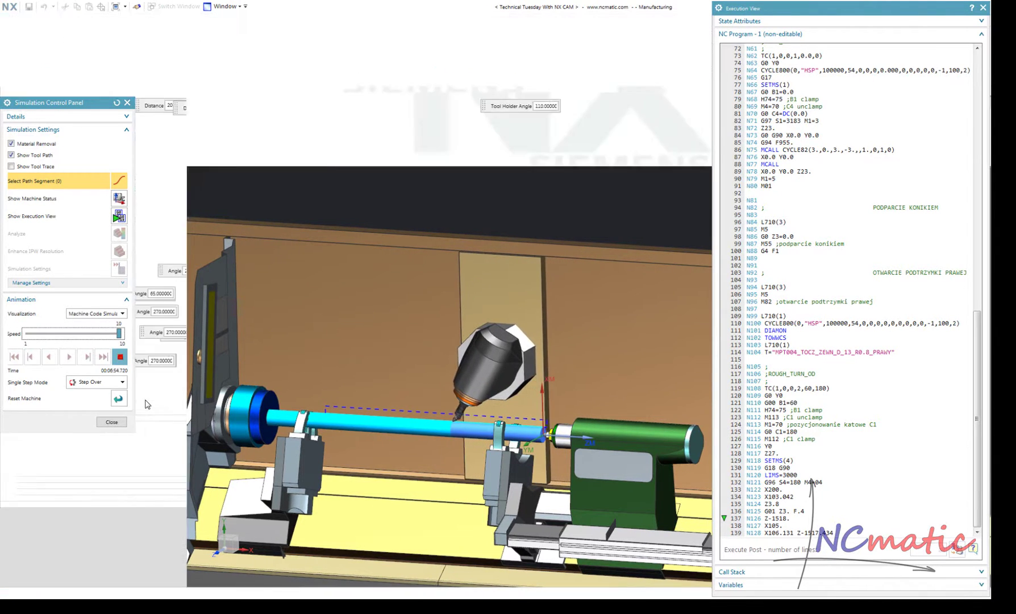
scroll(142, 400, down, 1)
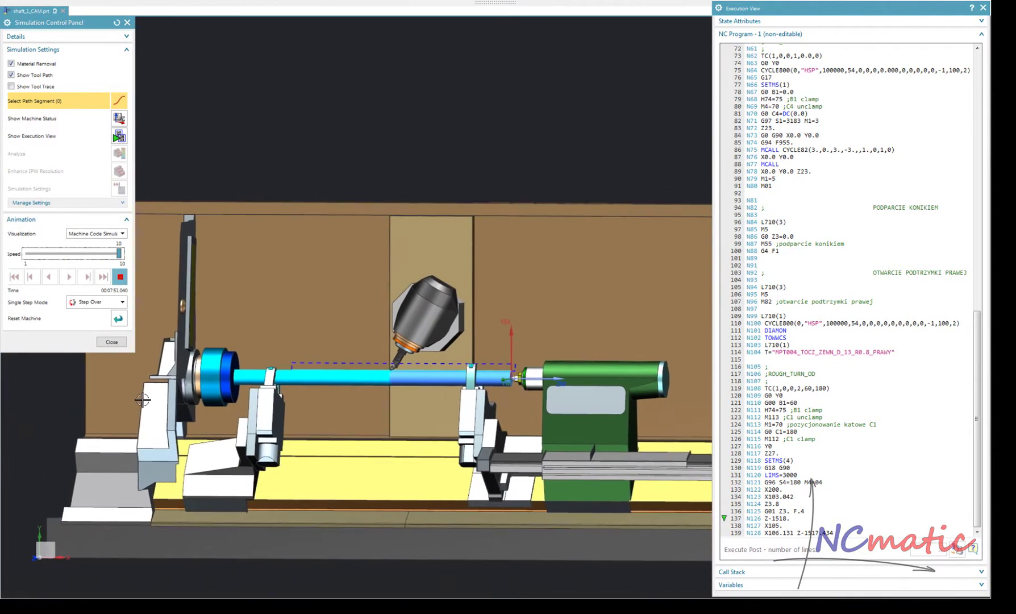
middle_drag(143, 399, 138, 396)
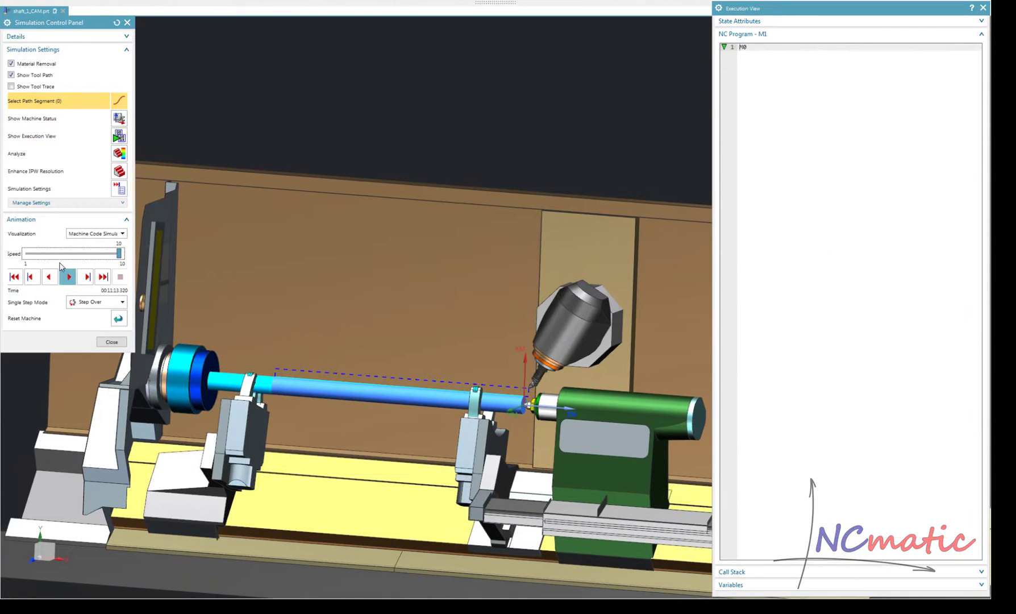
Simulate the steady rest repositioning, ROUGH_TURN_OD_COPY_1 and ROUGH_TURN_OD_COPY, slowing to speed 5 for the recess approach and raising it to 8
click(64, 255)
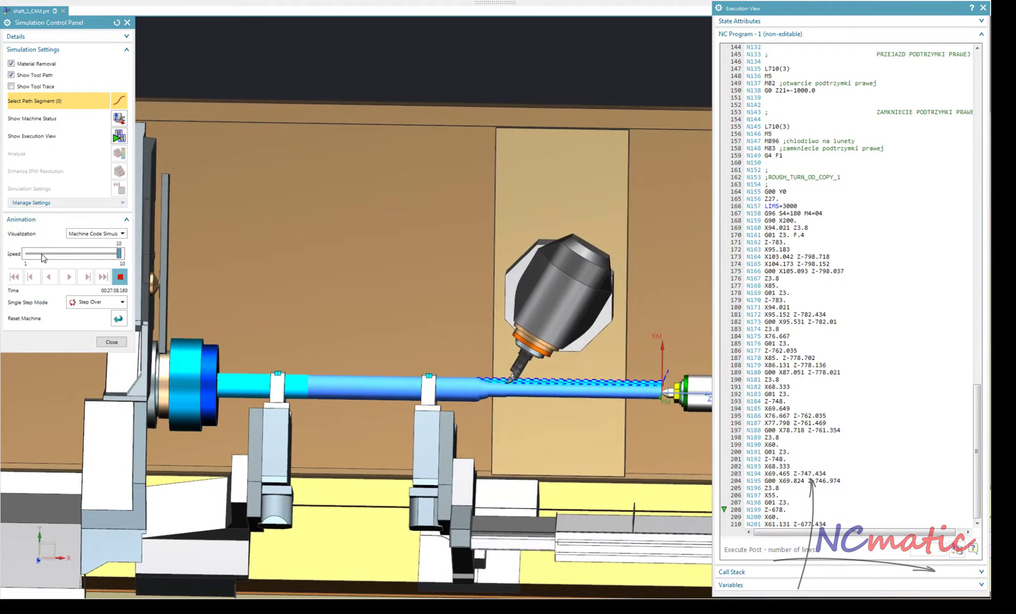
click(42, 257)
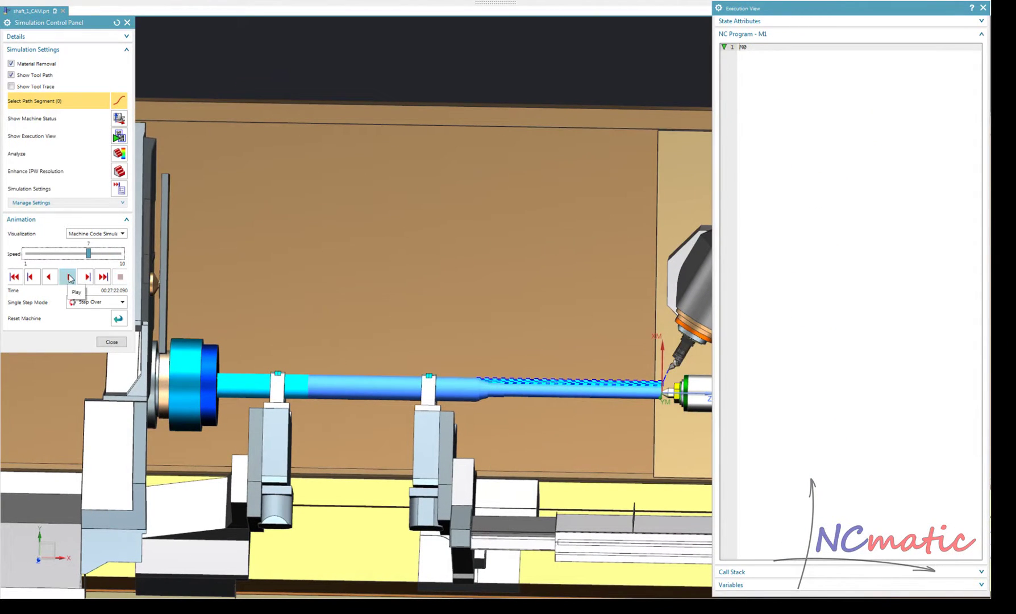
click(70, 277)
click(41, 257)
click(42, 257)
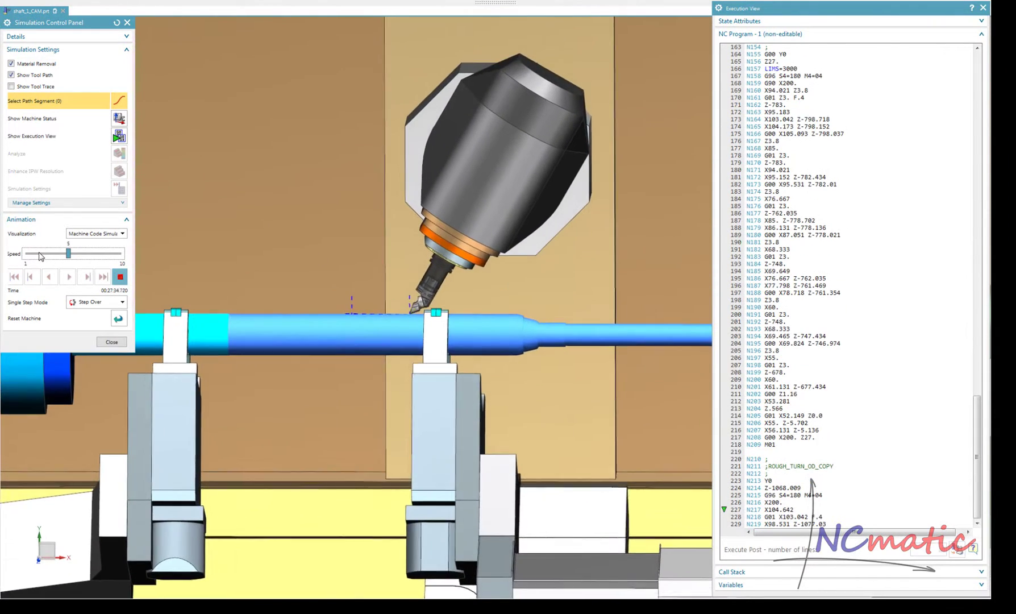
click(89, 253)
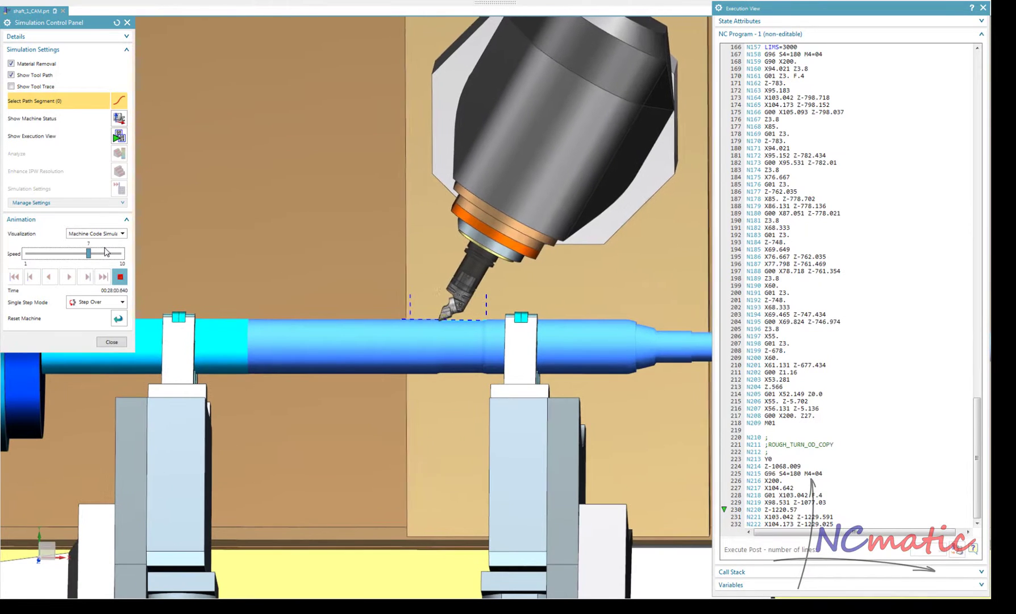
click(112, 255)
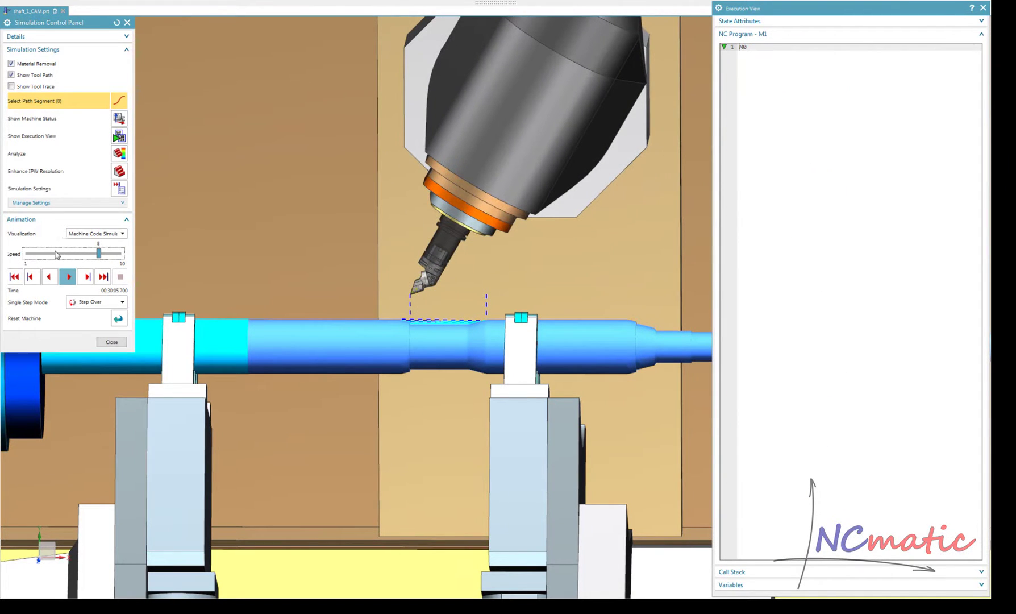
Simulate ROUGH_TURN_OD_COPY_COPY at speed 4 and examine the reoriented tool's cut at the recess corner between the steady rests
click(67, 278)
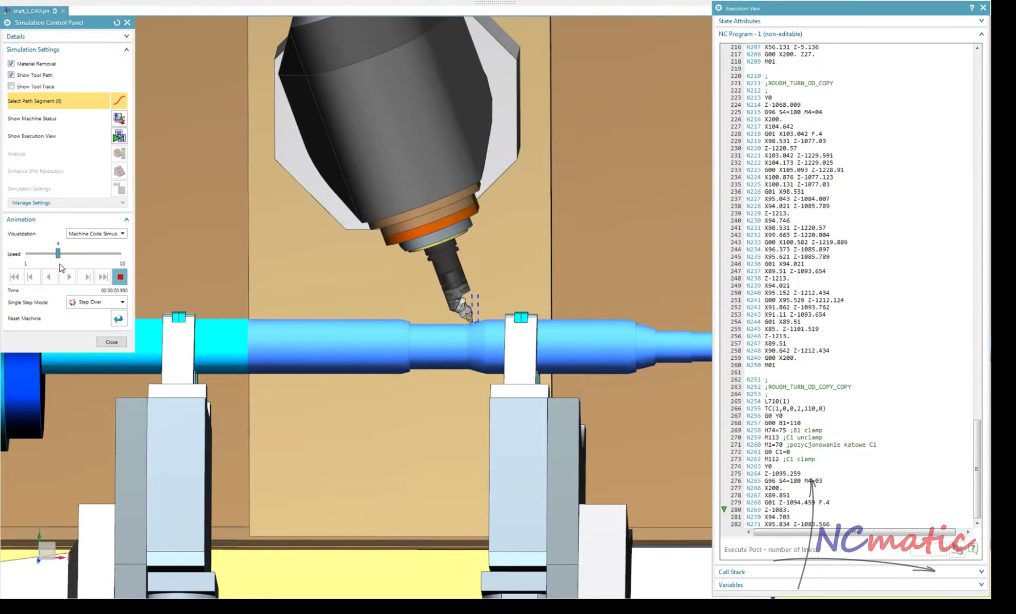
scroll(451, 355, up, 5)
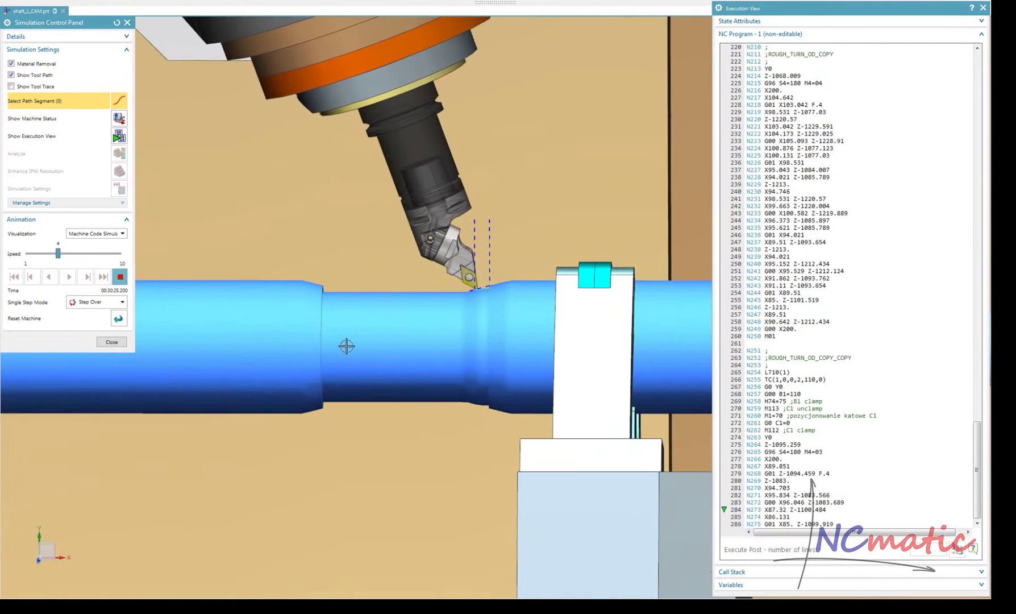
scroll(438, 346, down, 4)
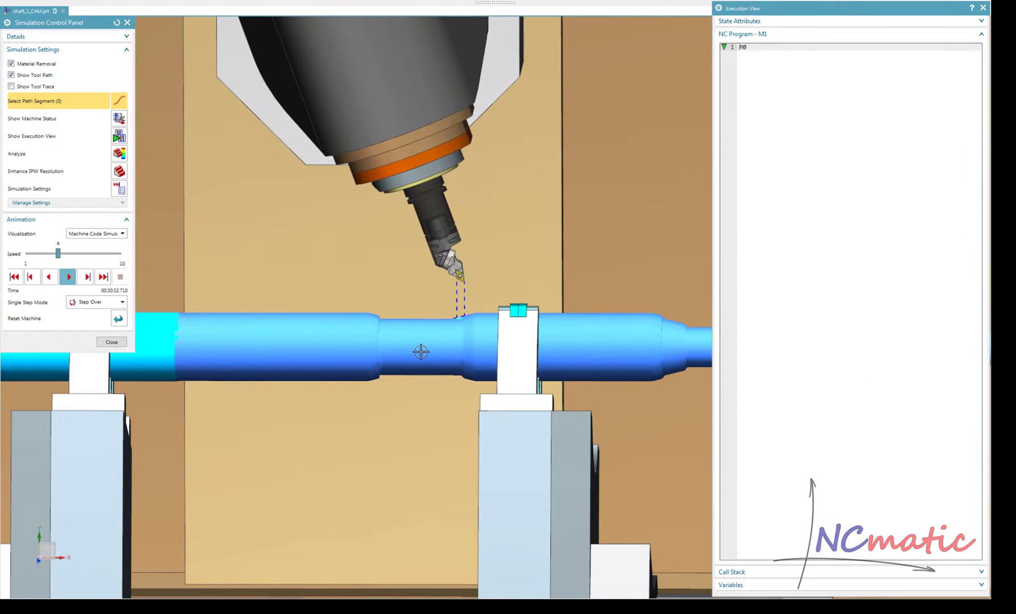
scroll(424, 351, down, 3)
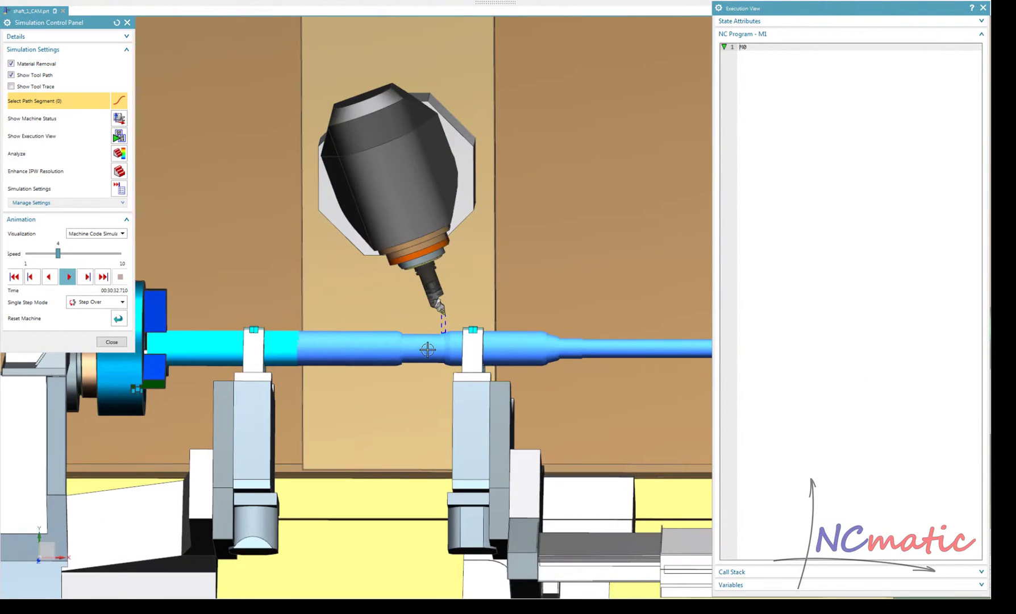
Run the ROUGH_TURN_OD_COPY_COPY simulation through to the end of the program and leave full-screen display
scroll(427, 349, down, 1)
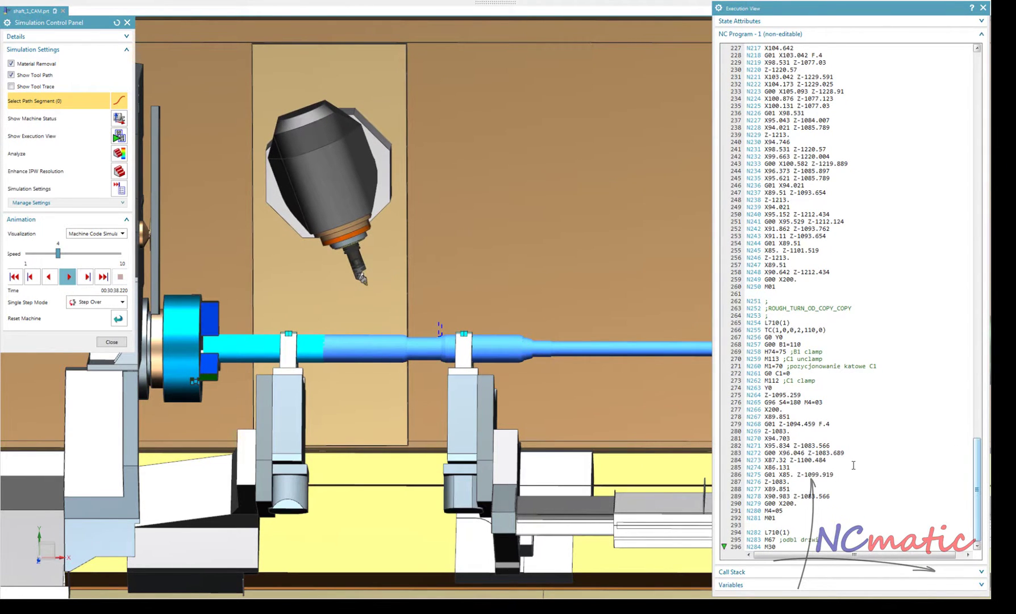
key(alt+Return)
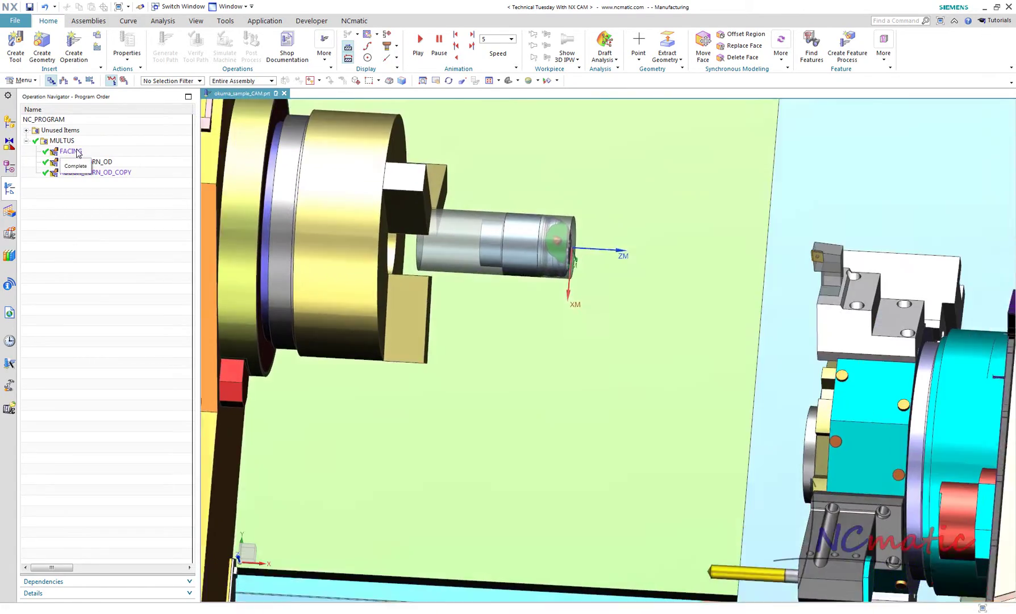
Start a full-screen machine code simulation of the MULTUS program in okuma_sample_CAM.prt, raising the speed from 2 to 8 through facing and into ROUGH_TURN_OD
click(71, 151)
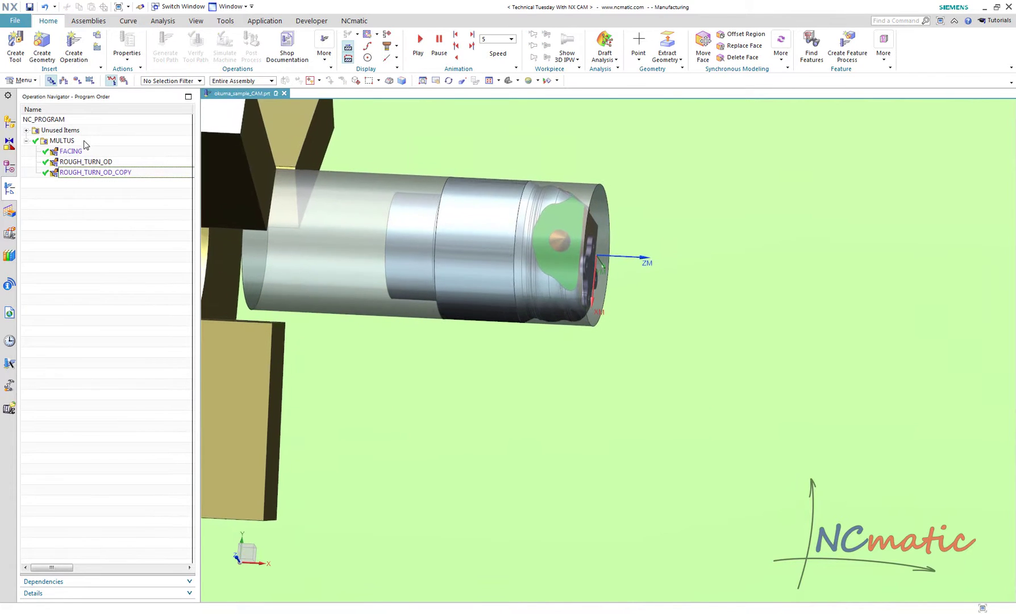
click(85, 141)
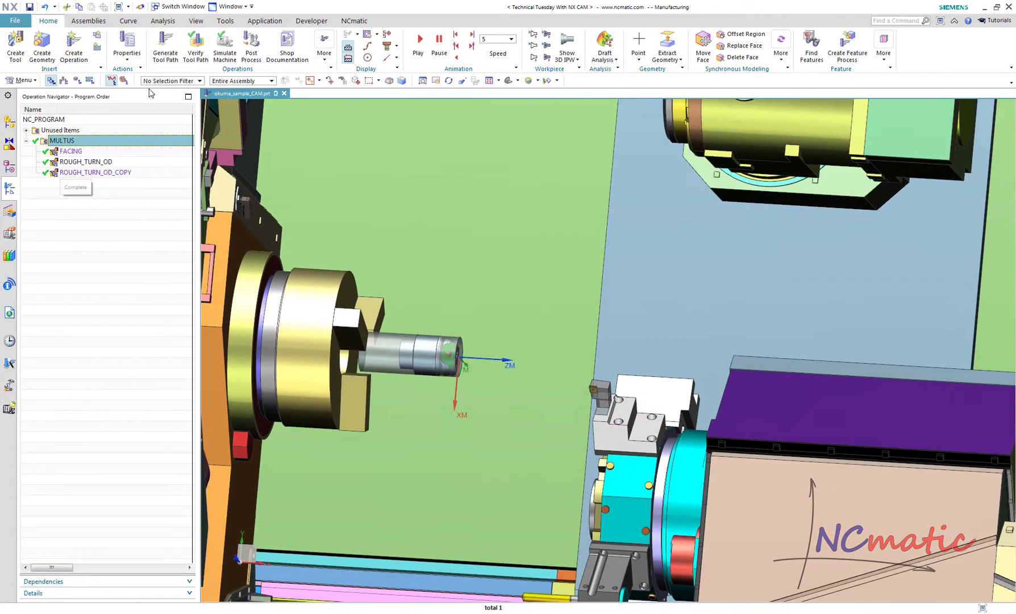
click(224, 56)
key(alt+Return)
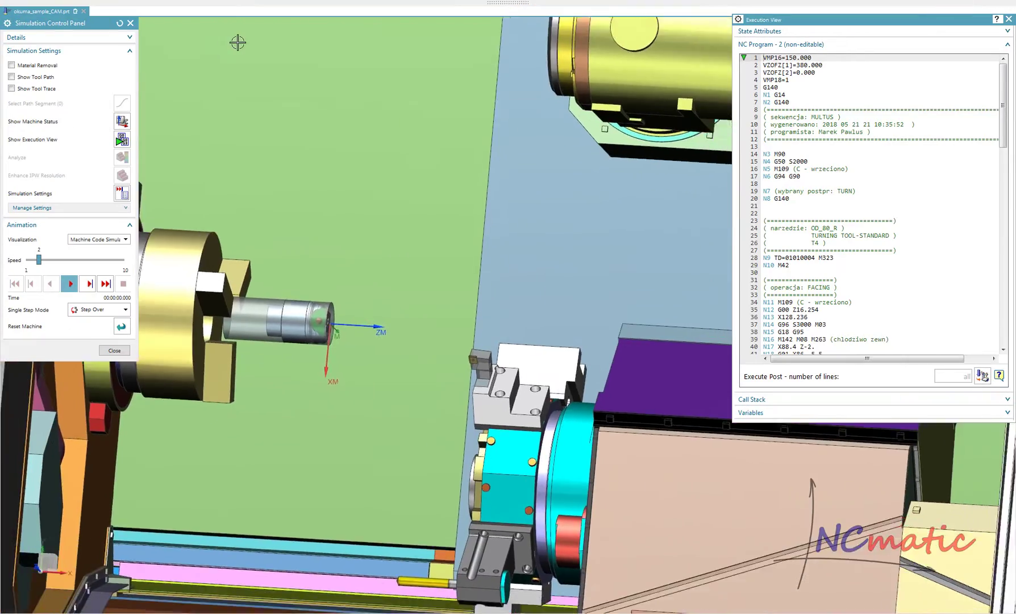
click(71, 286)
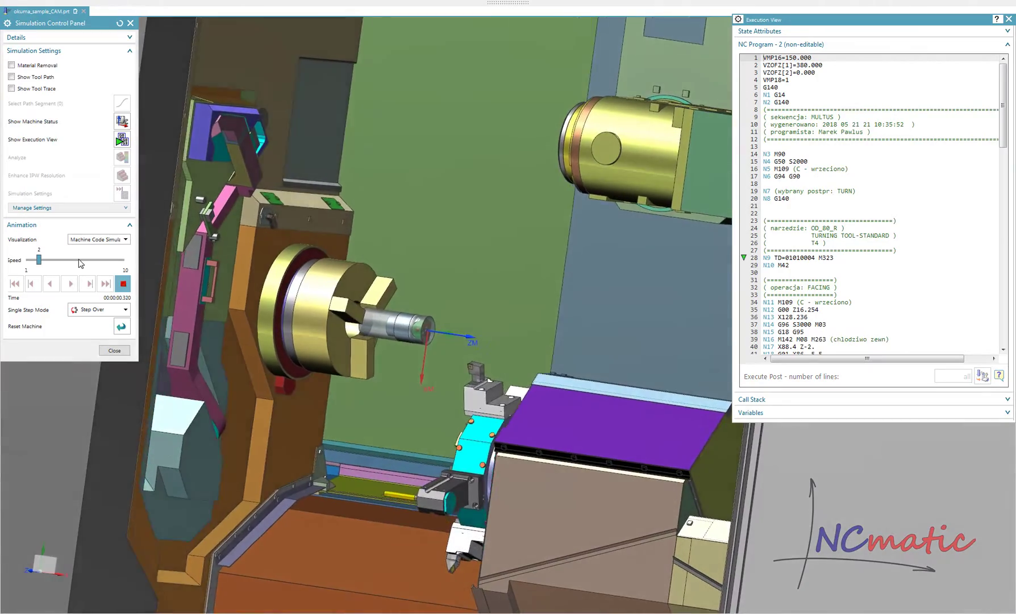
click(80, 262)
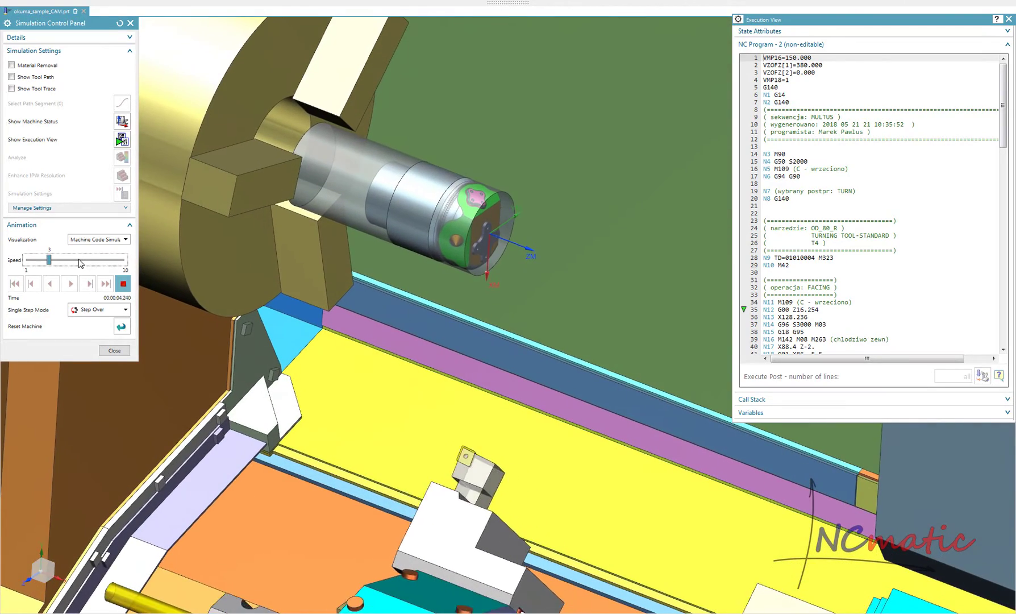
click(80, 260)
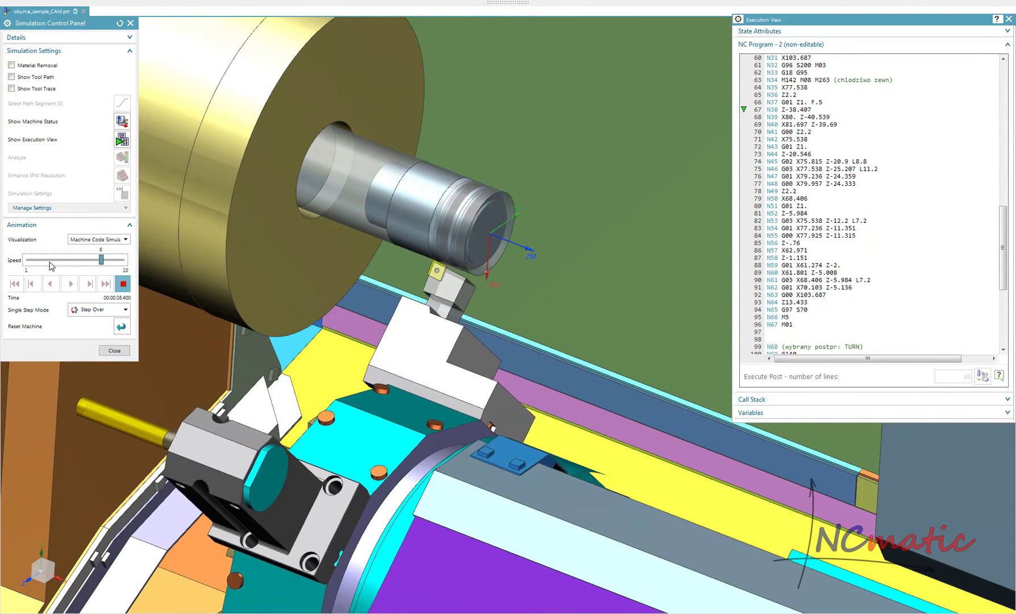
Slow the simulation to speed 3, examine the turret's tool change beside the workpiece for collisions, and close the simulation
click(54, 260)
click(52, 261)
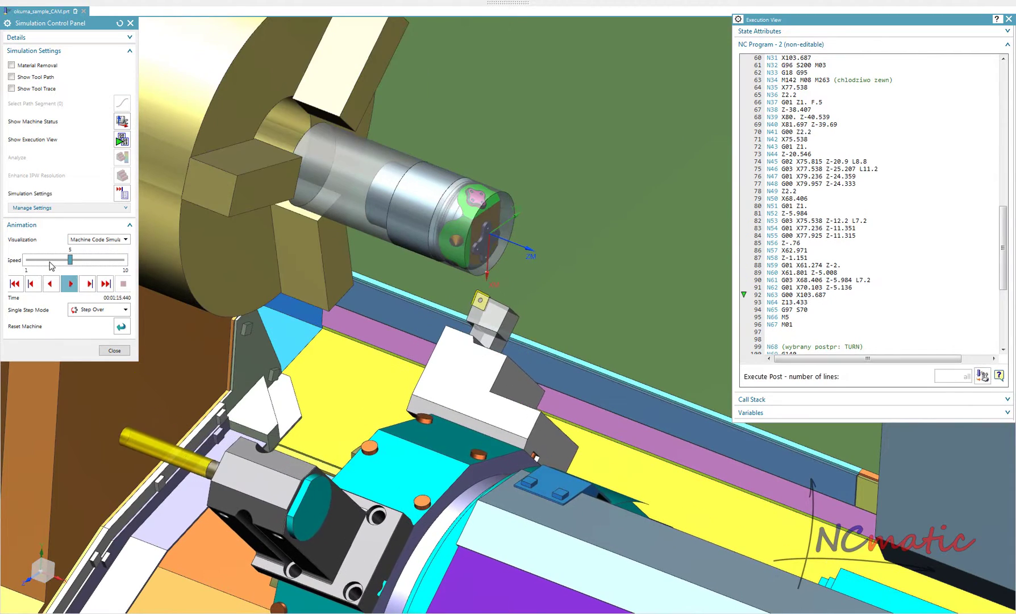
click(50, 261)
click(50, 260)
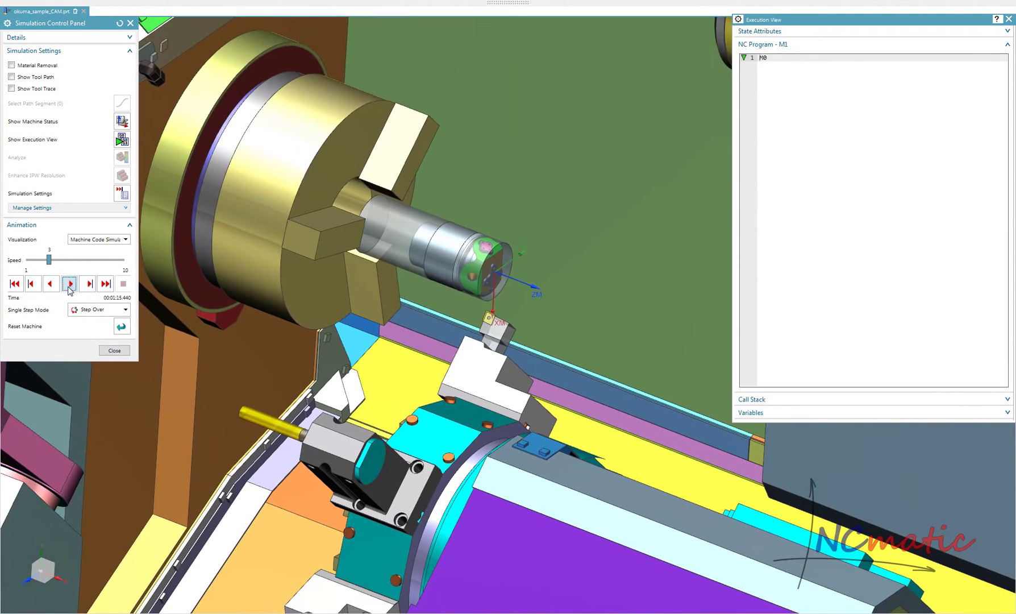
click(452, 332)
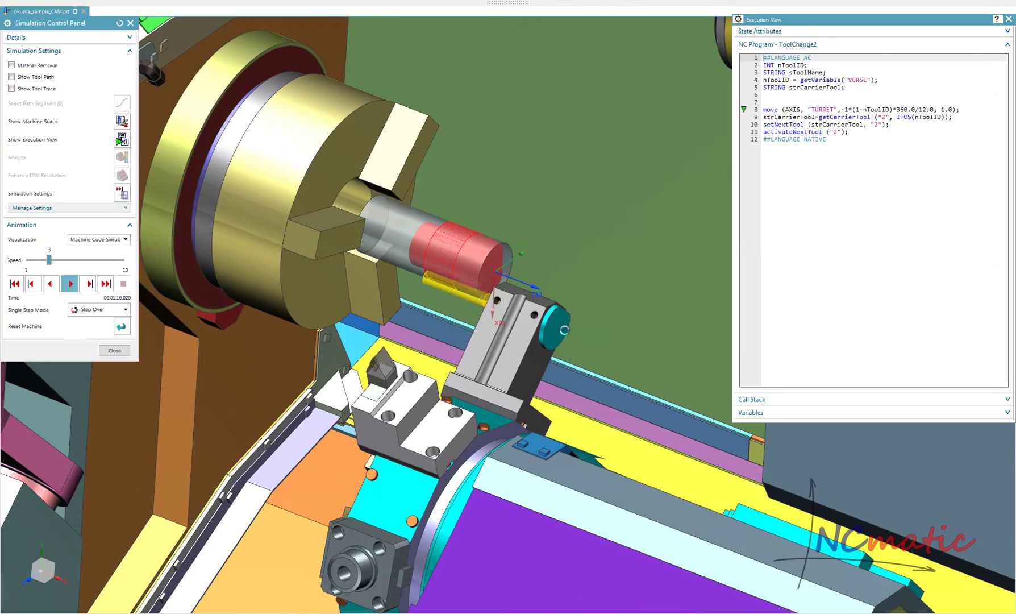
scroll(476, 334, up, 5)
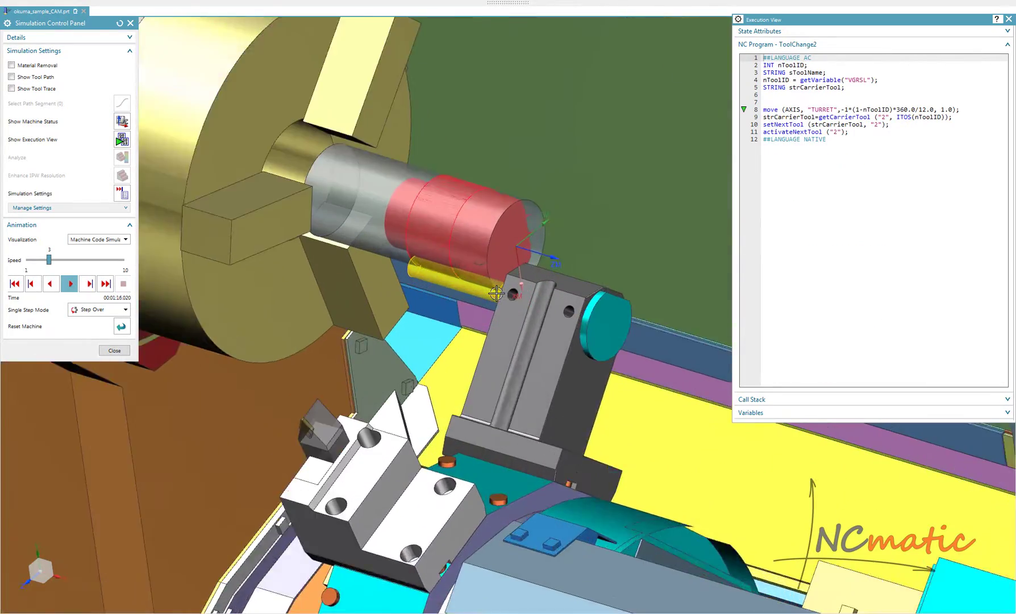
scroll(575, 321, down, 6)
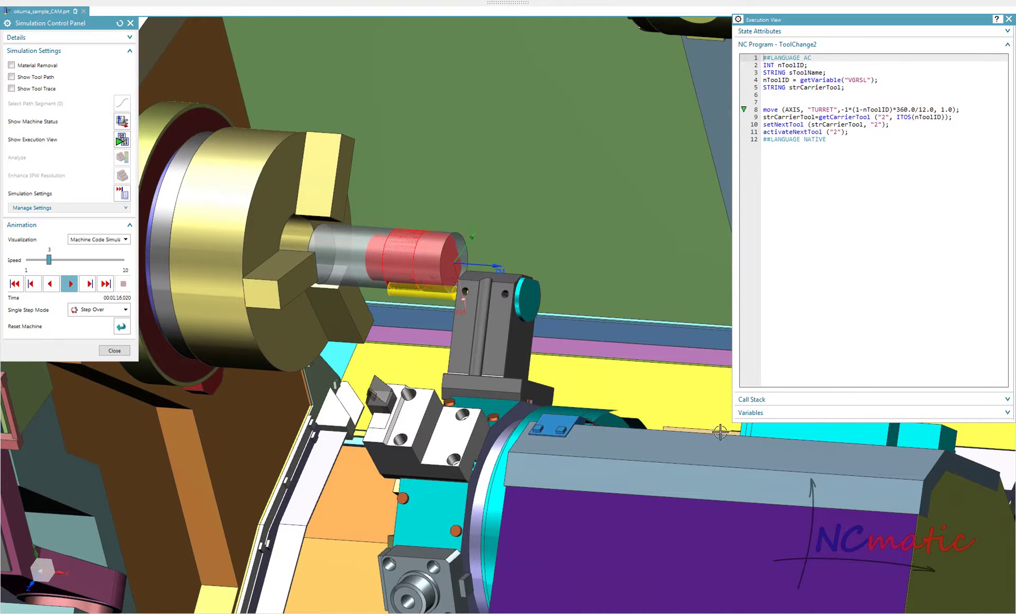
click(115, 350)
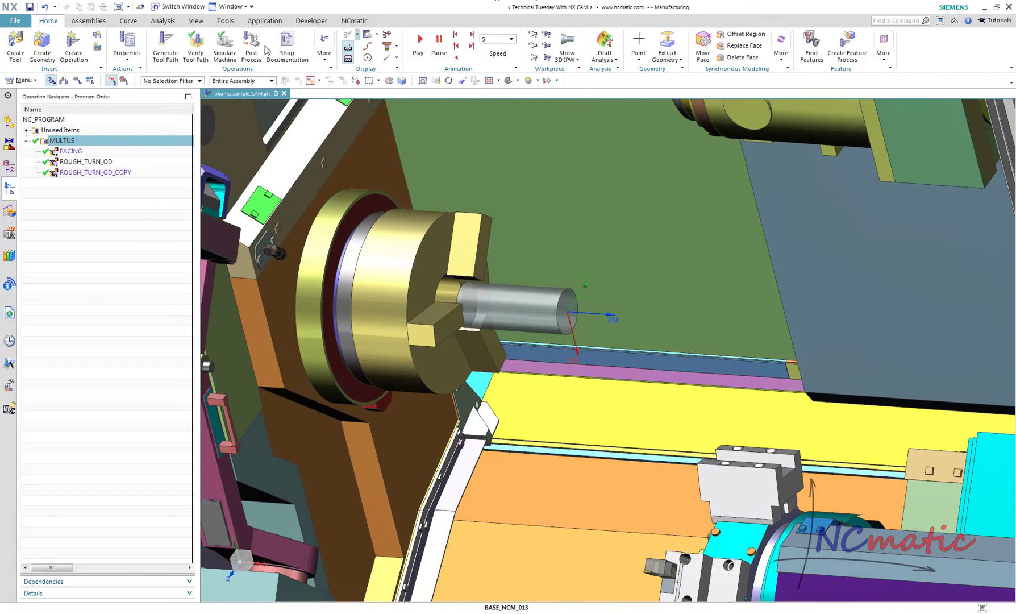
Show the hidden linked part body from the model history again and return to the program order view
click(9, 169)
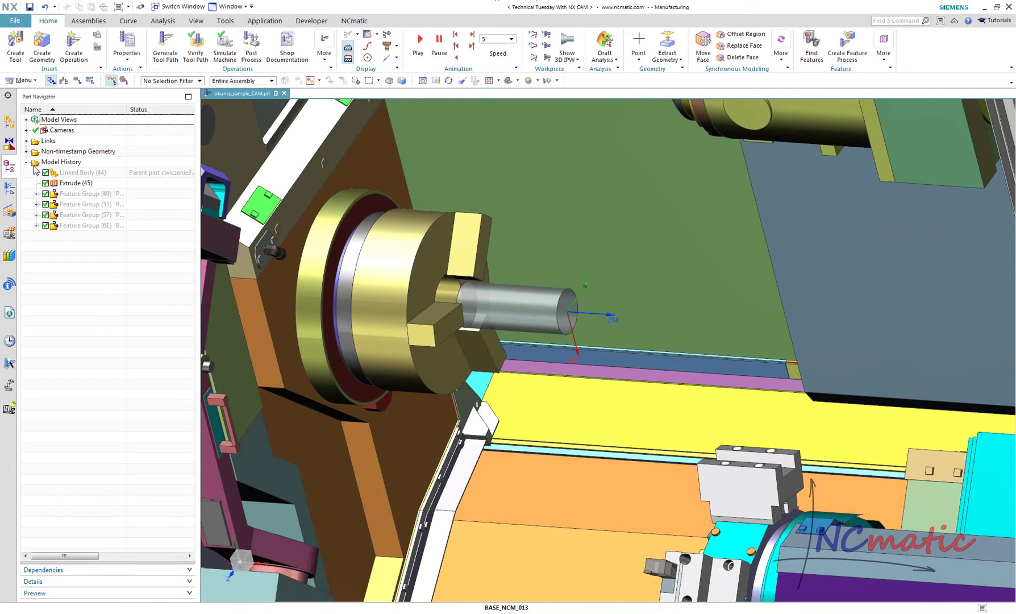
right_click(83, 177)
click(102, 200)
click(10, 188)
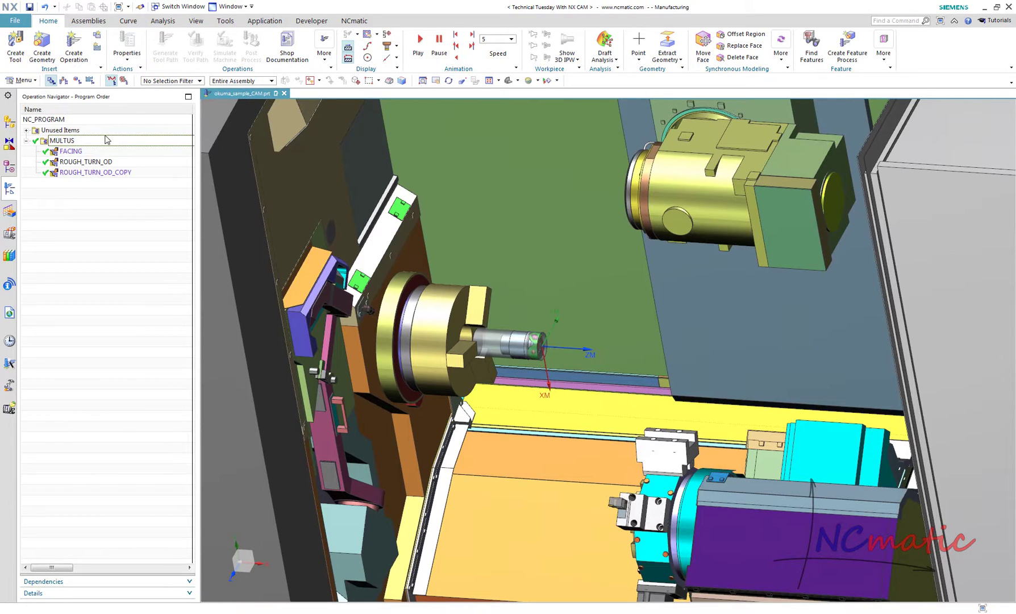
Set the Y coordinate of ROUGH_TURN_OD's approach start point to -100 in its non-cutting moves
click(106, 162)
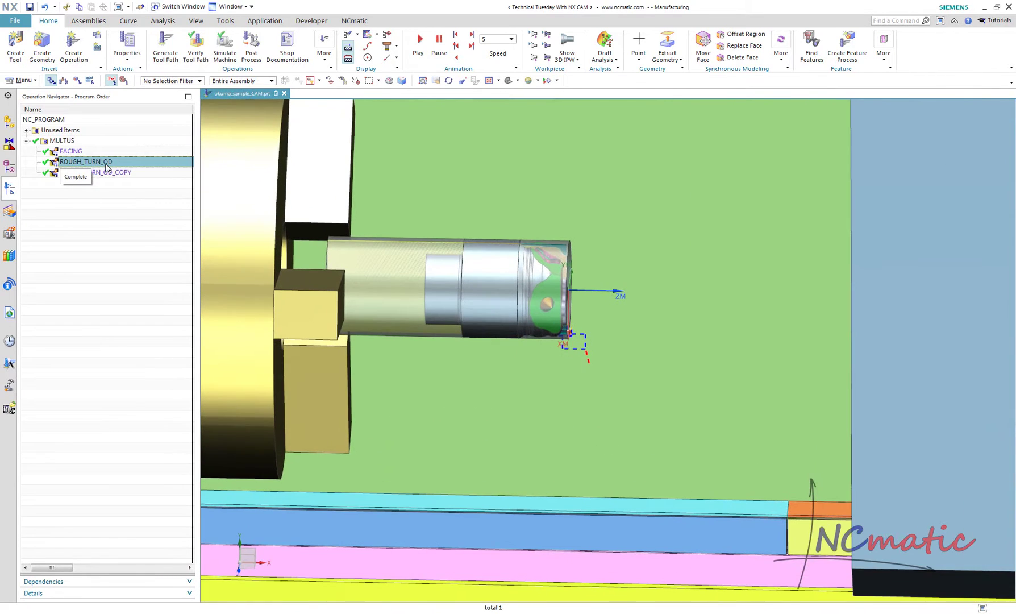
double_click(106, 162)
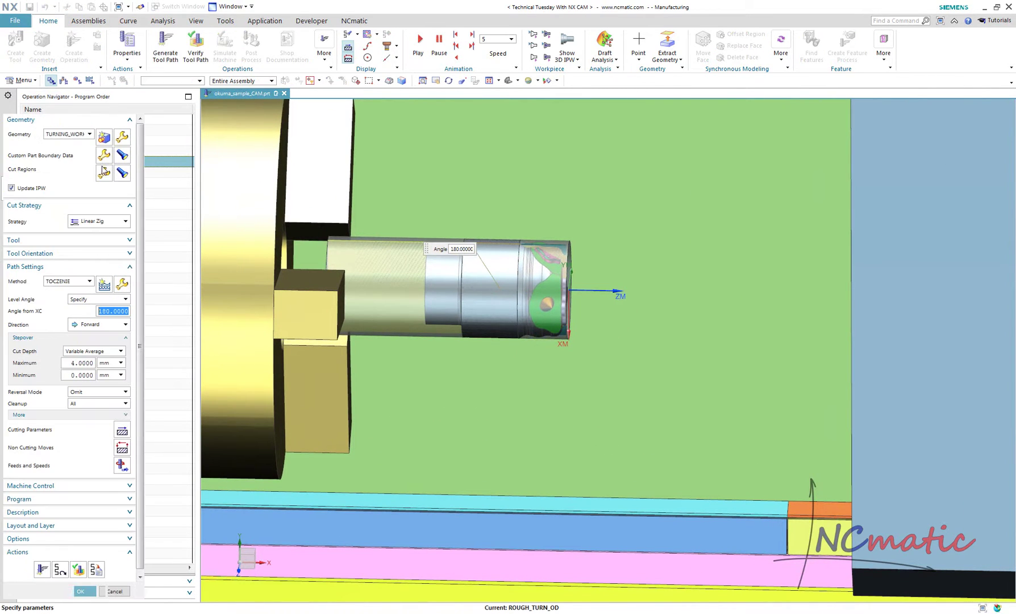
click(123, 447)
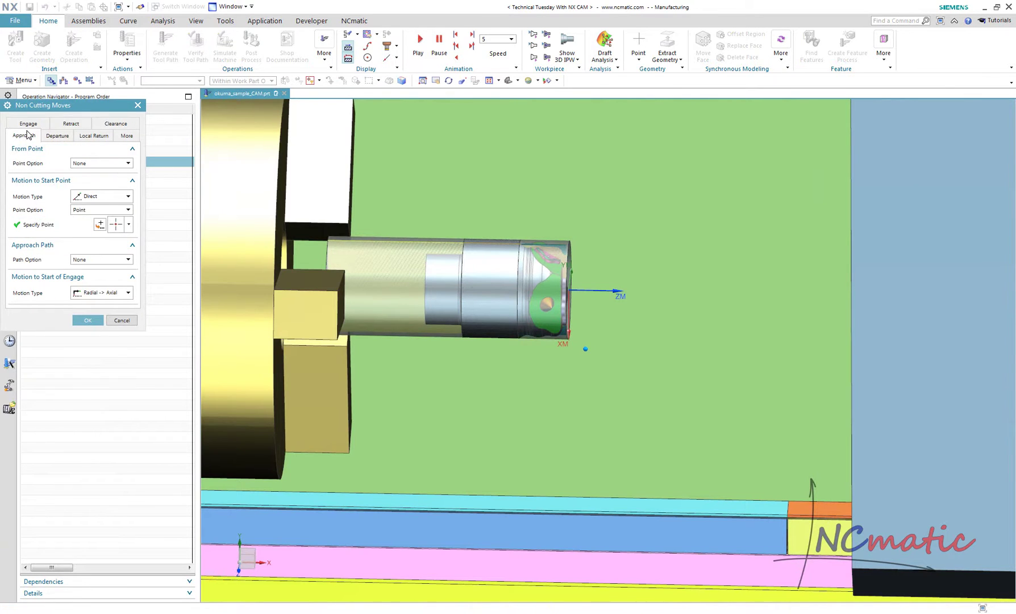
click(49, 227)
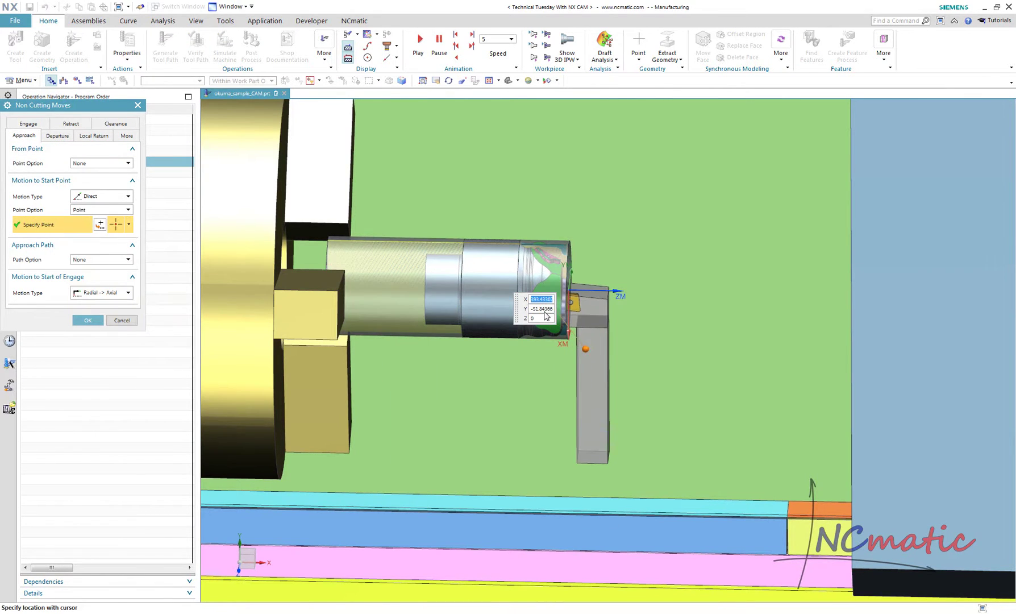
text(-100)
key(Return)
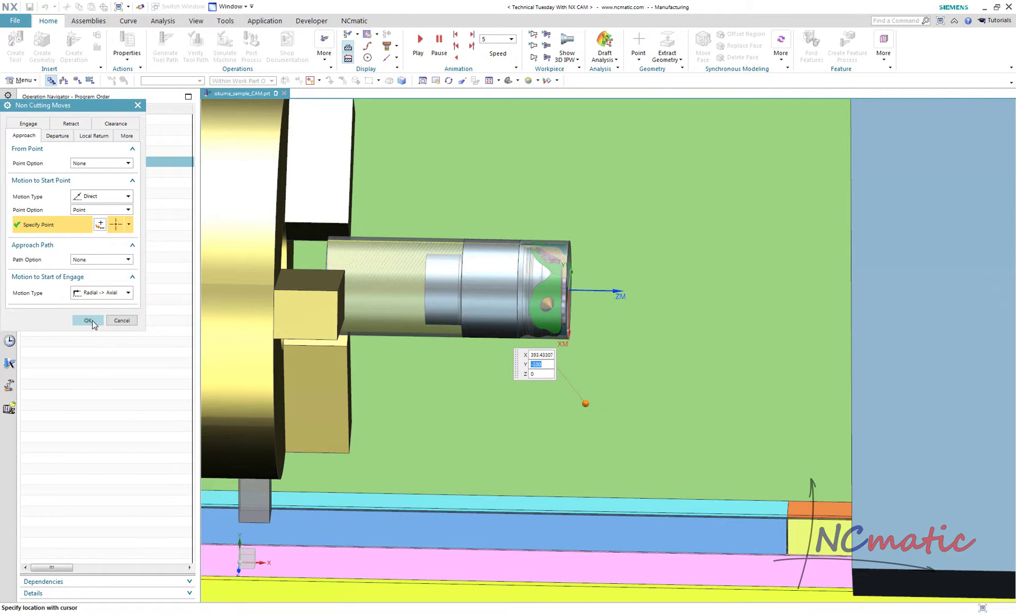
click(88, 320)
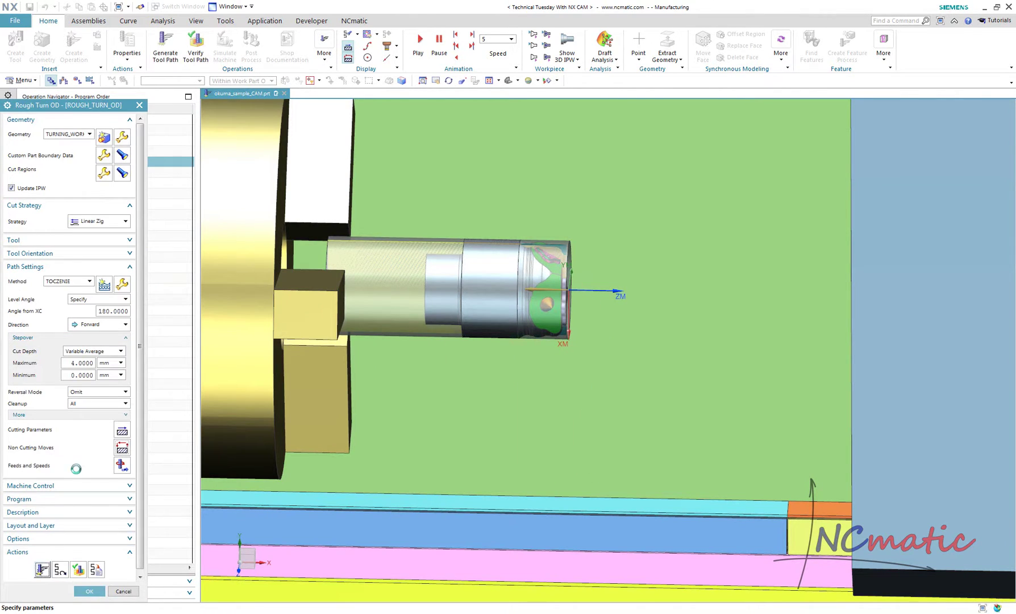
Regenerate the tool paths of ROUGH_TURN_OD and ROUGH_TURN_OD_COPY
middle_click(75, 468)
middle_click(83, 183)
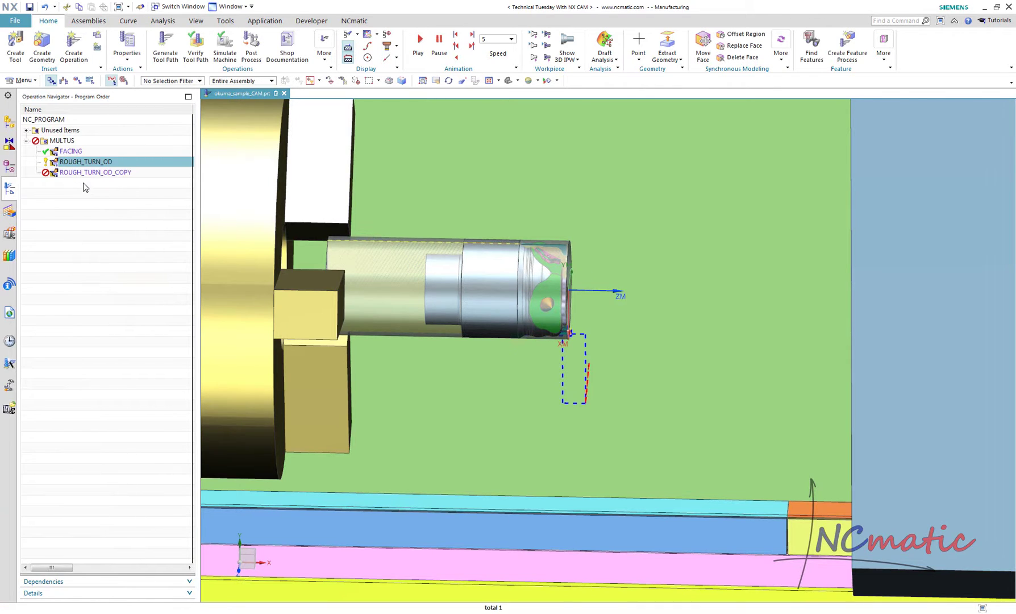
click(91, 172)
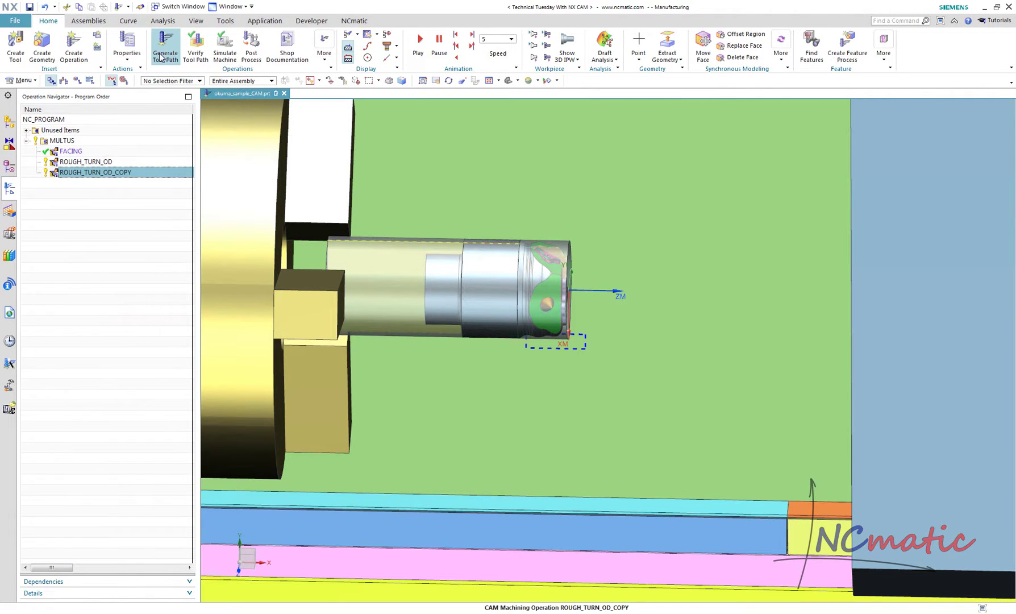
Start a new full-screen machine code simulation of the MULTUS program and run it into facing, raising the speed from 3 to 5
click(139, 141)
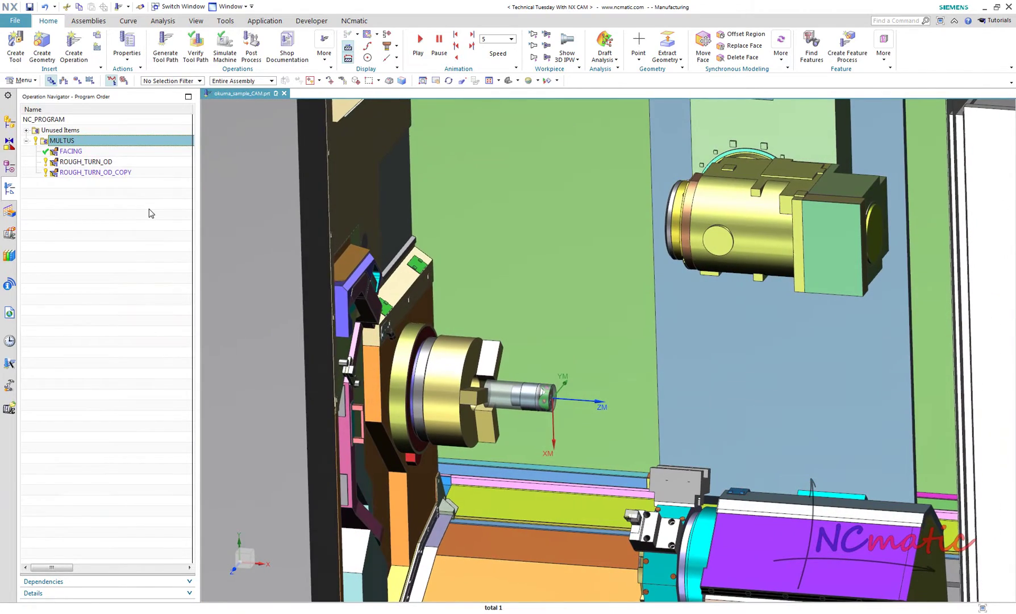
click(151, 214)
click(118, 142)
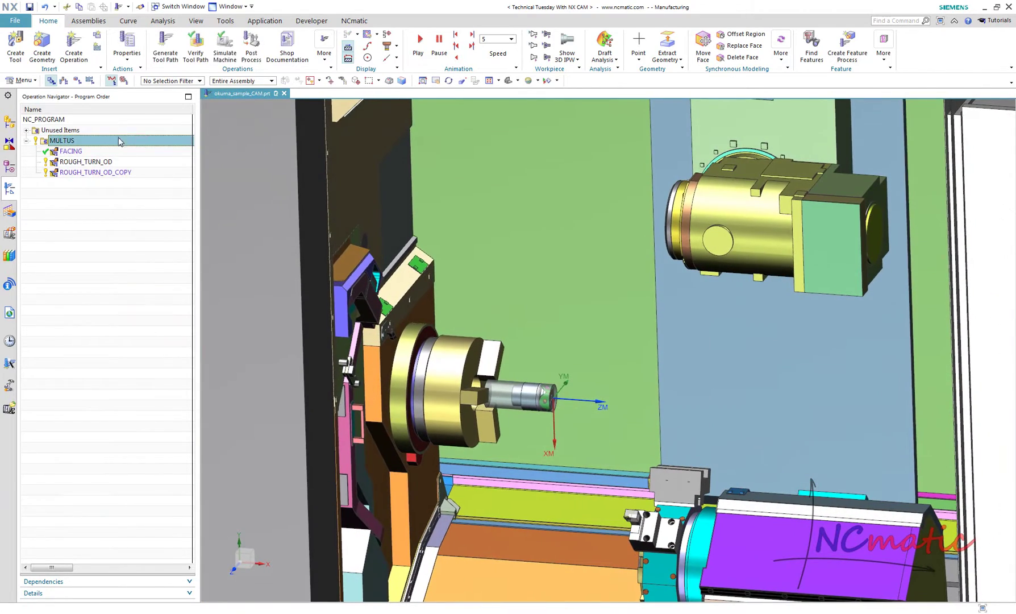
click(231, 50)
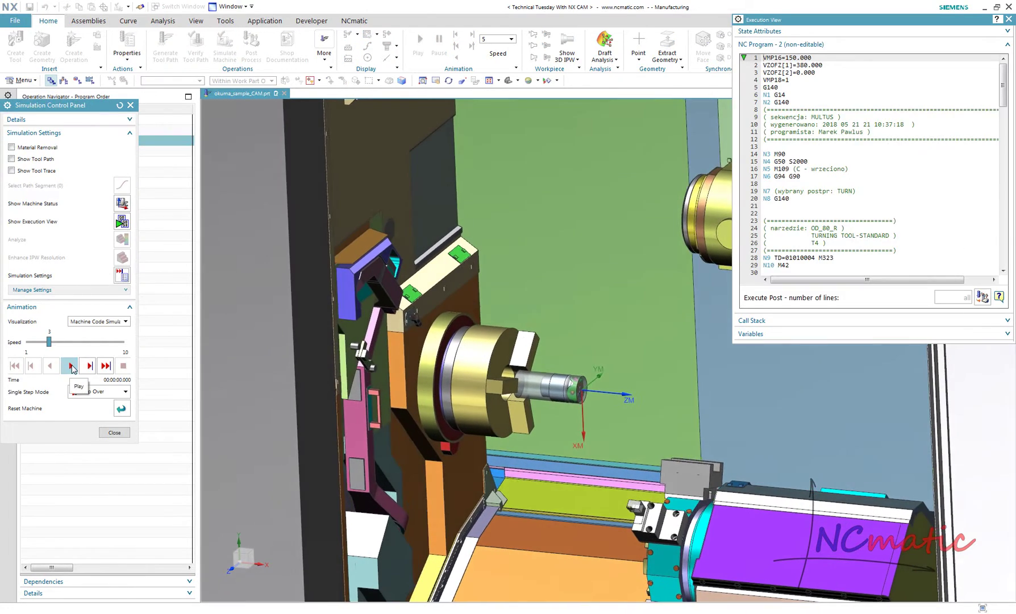
click(72, 366)
key(alt+Return)
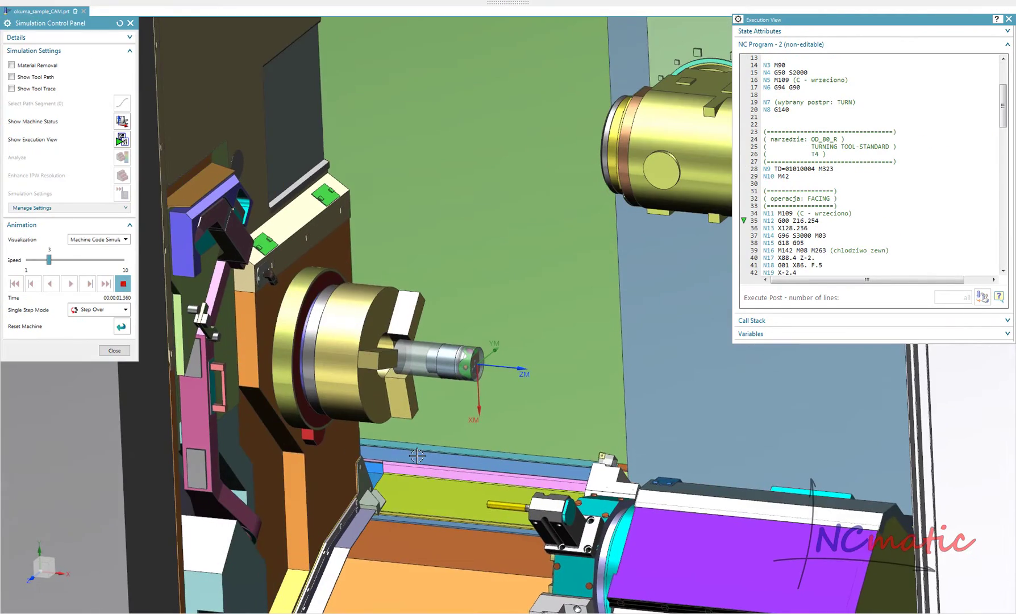
click(96, 263)
click(96, 263)
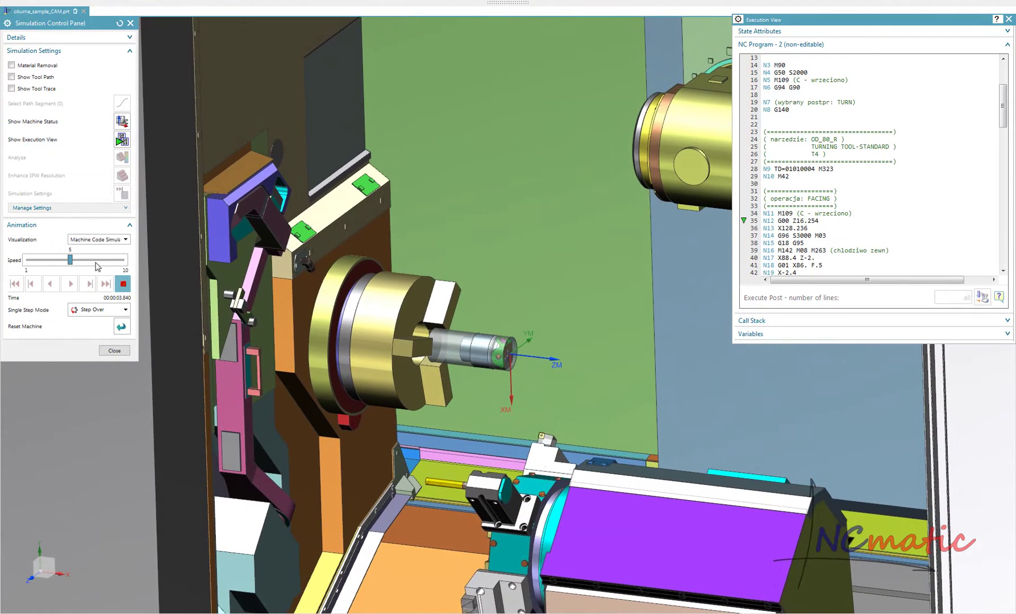
Simulate the start of ROUGH_TURN_OD at speed 4 and raise the speed to 7 for its cutting passes
click(40, 265)
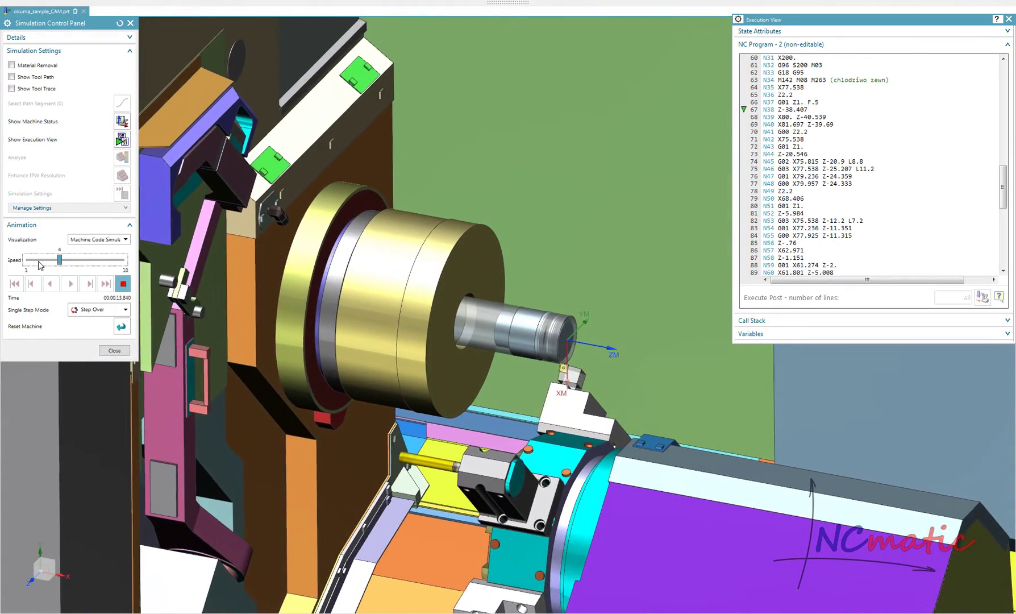
click(108, 263)
click(107, 263)
click(108, 263)
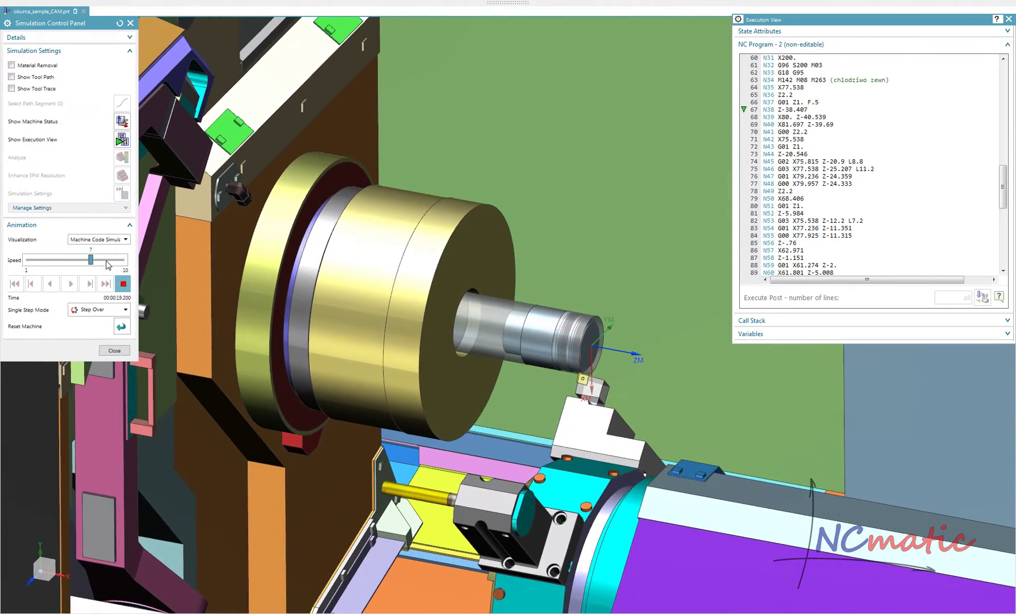
Examine the tool change to T9 at speed 4, simulate ROUGH_TURN_OD_COPY at speed 6, and close the simulation
click(44, 262)
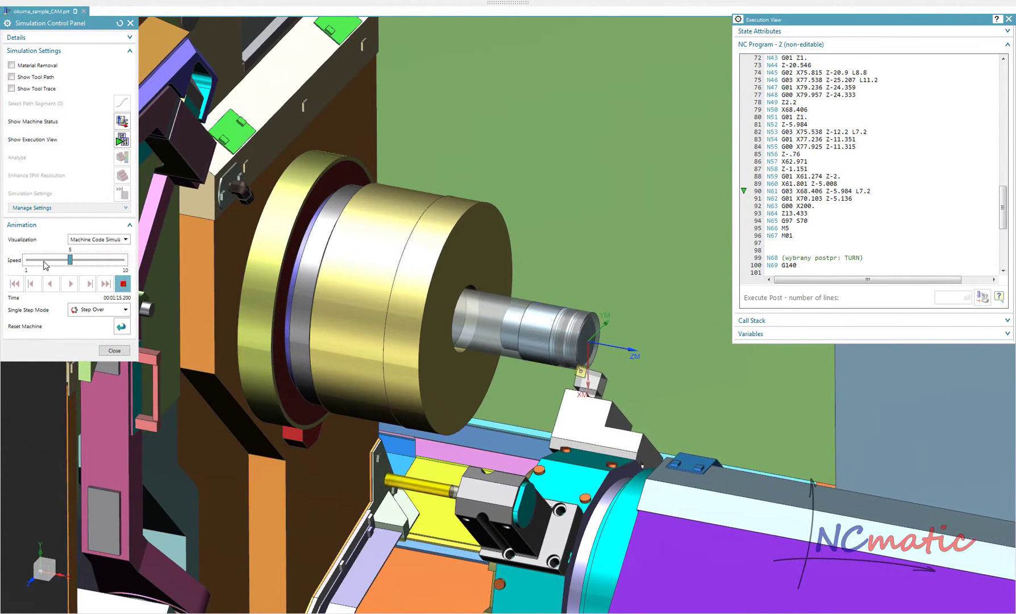
click(45, 263)
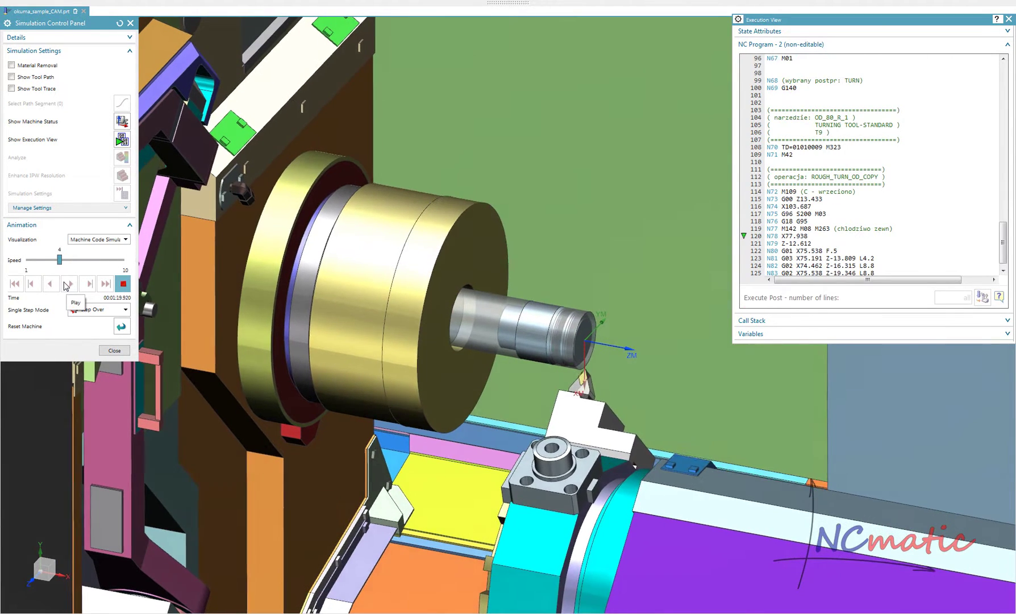
click(108, 263)
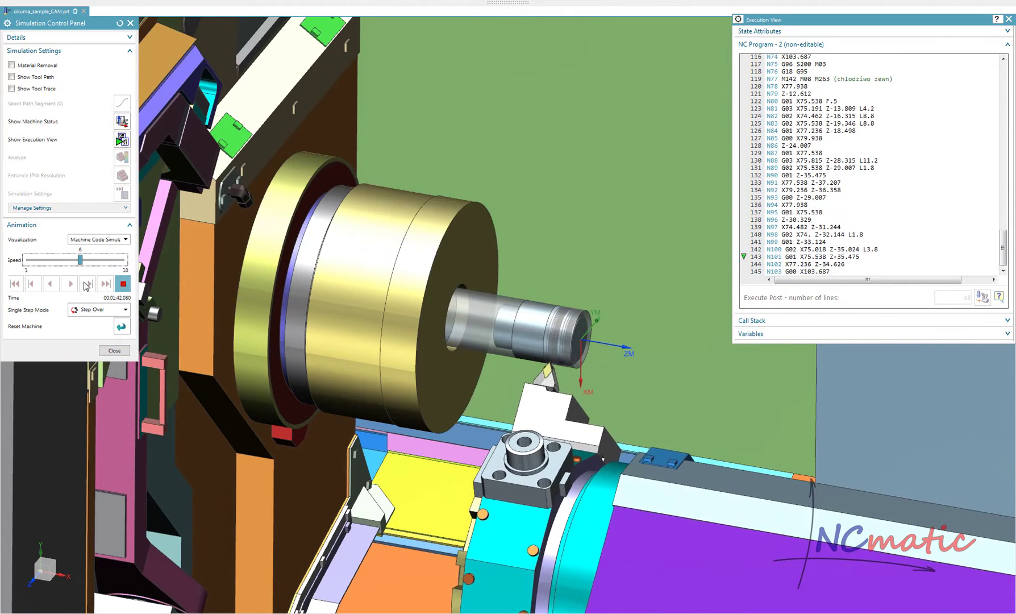
click(124, 283)
click(114, 350)
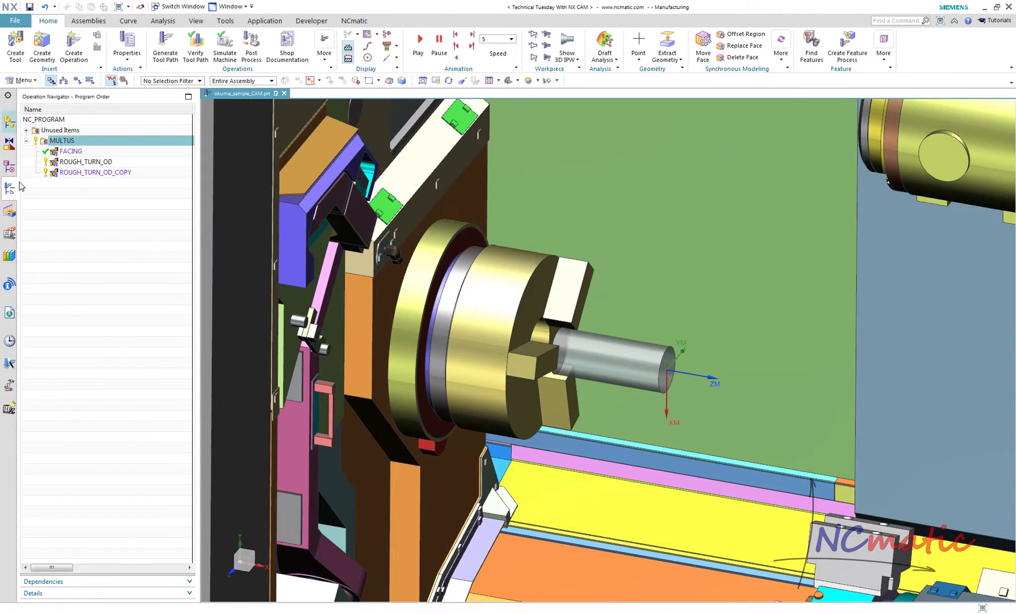
Show the linked body of the shaft from the model history and return to the program's operation list
click(6, 168)
right_click(95, 173)
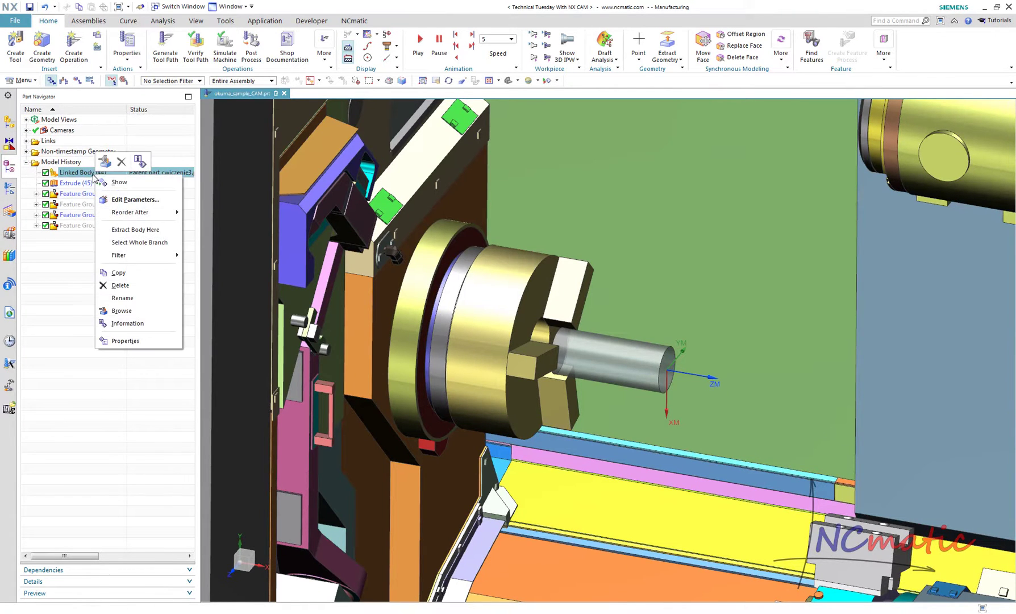
click(119, 182)
click(9, 189)
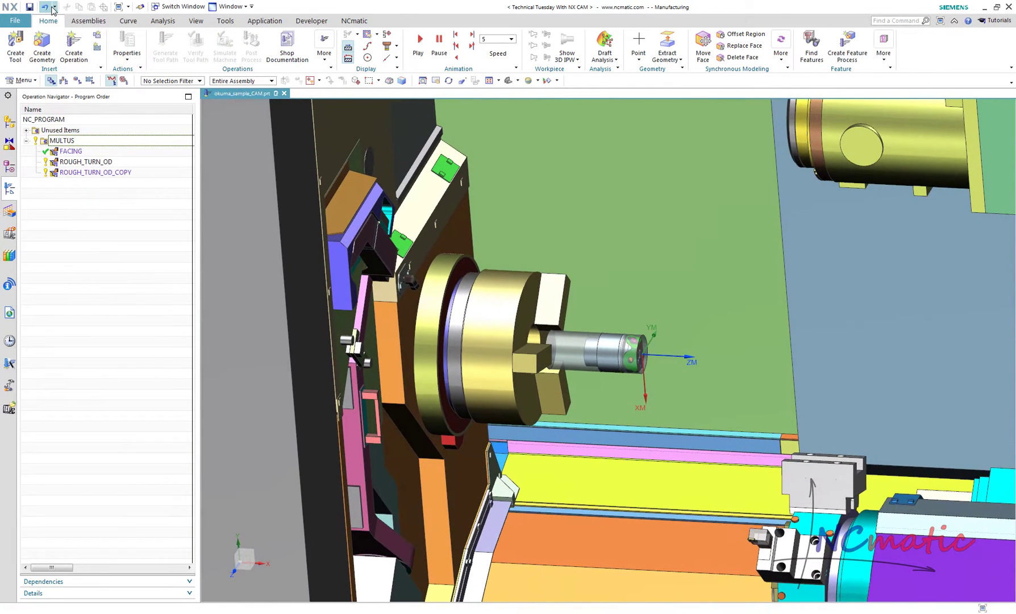
Undo the most recent action in the undo history and check the ROUGH_TURN_OD_COPY and ROUGH_TURN_OD operations
click(55, 7)
click(72, 34)
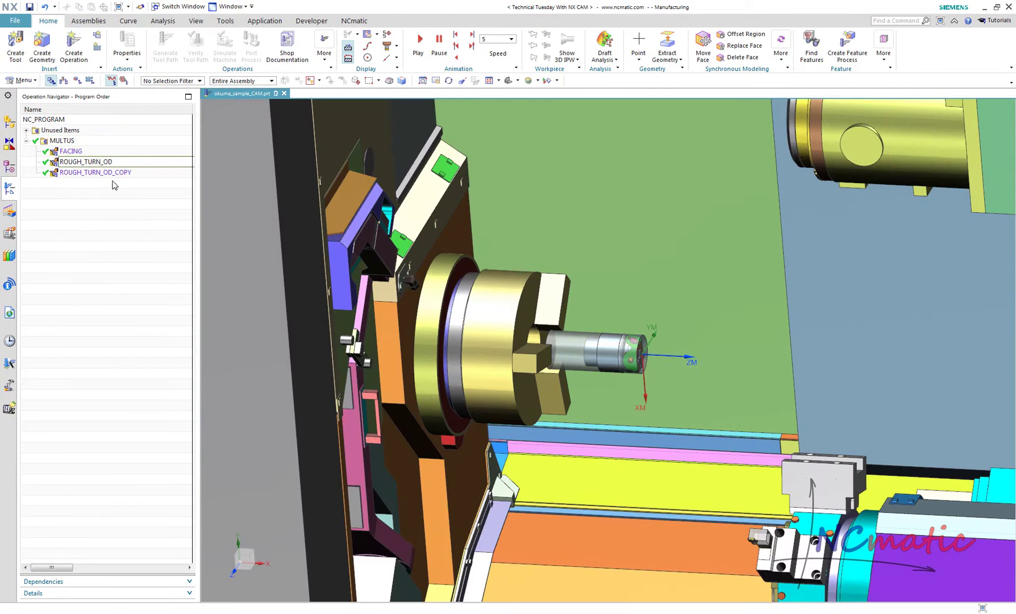
click(117, 172)
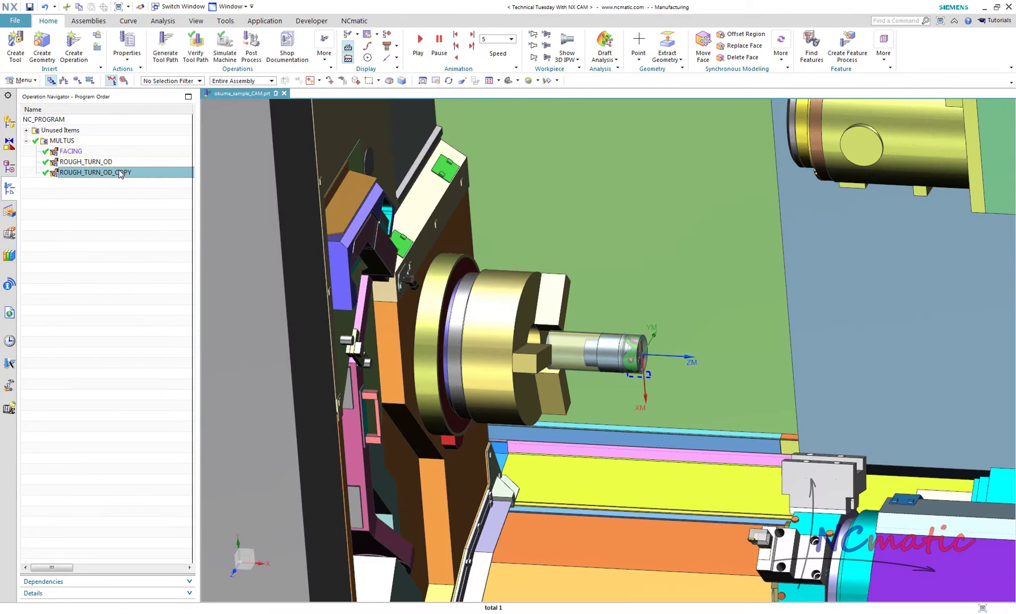
click(122, 161)
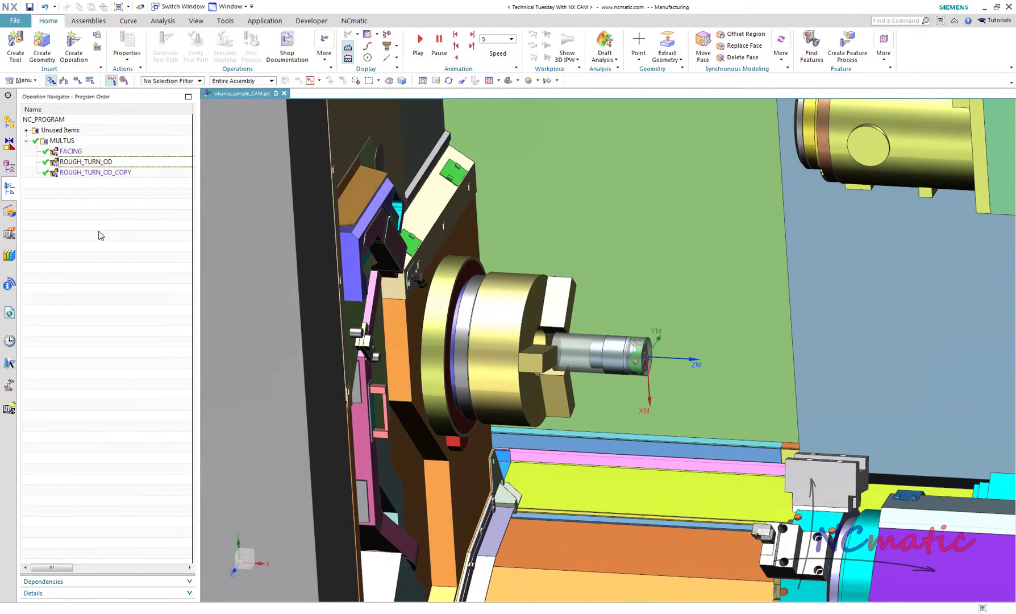
In the lower spindle, move the OPRAWKA_NAP_OSIOWA_L_1 drill holder from POCKET_07 to POCKET_01 and finally to POCKET_12
click(63, 80)
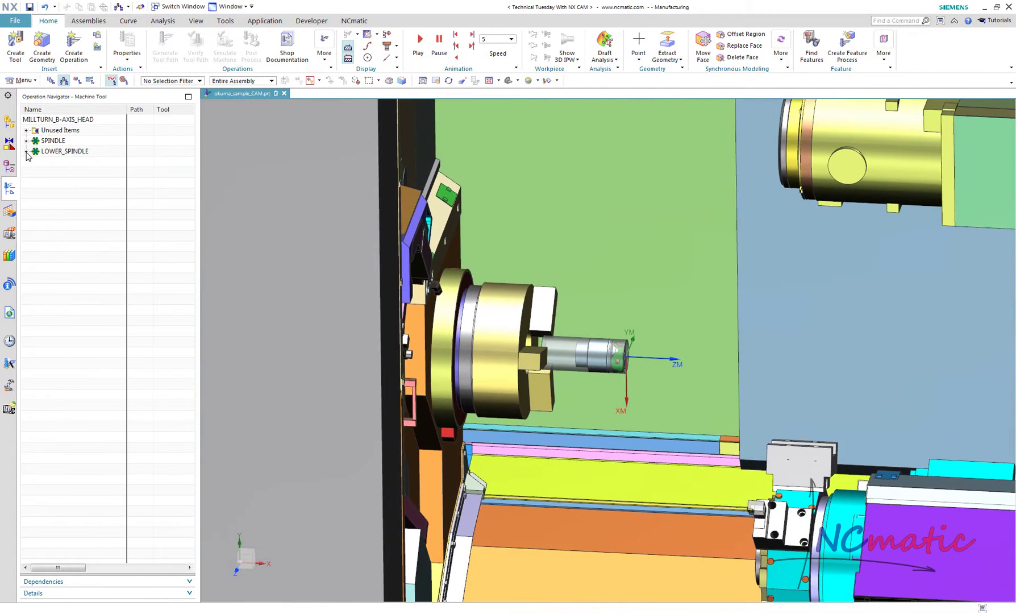
click(27, 152)
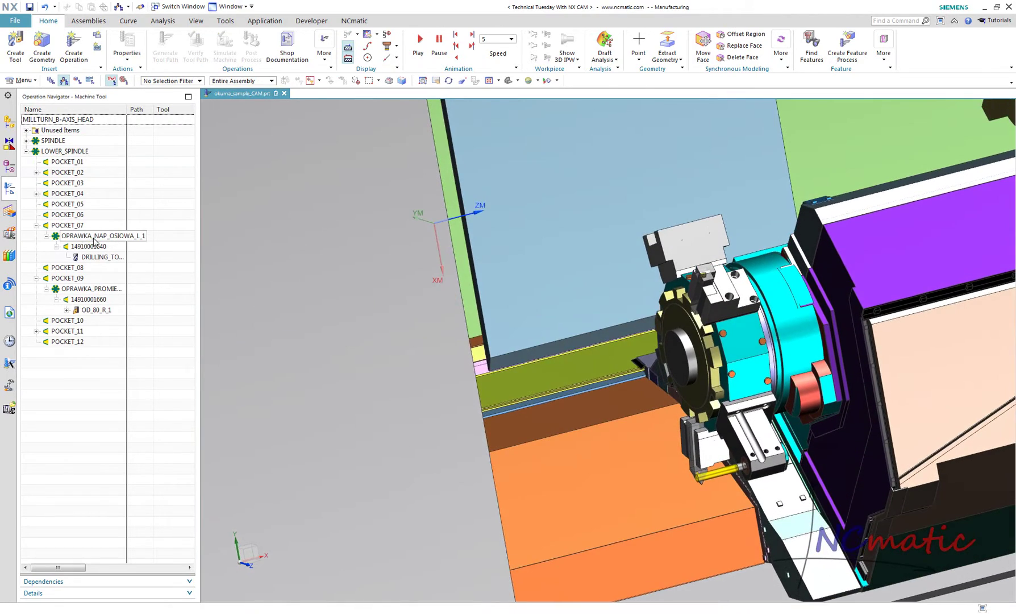
drag(91, 240, 88, 163)
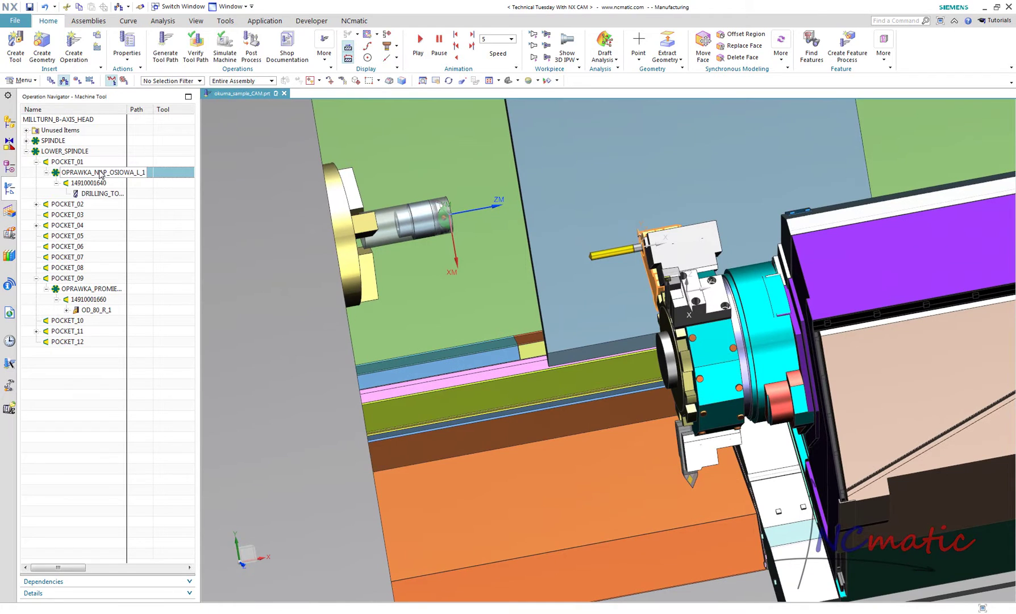
drag(89, 332, 90, 344)
drag(87, 389, 88, 392)
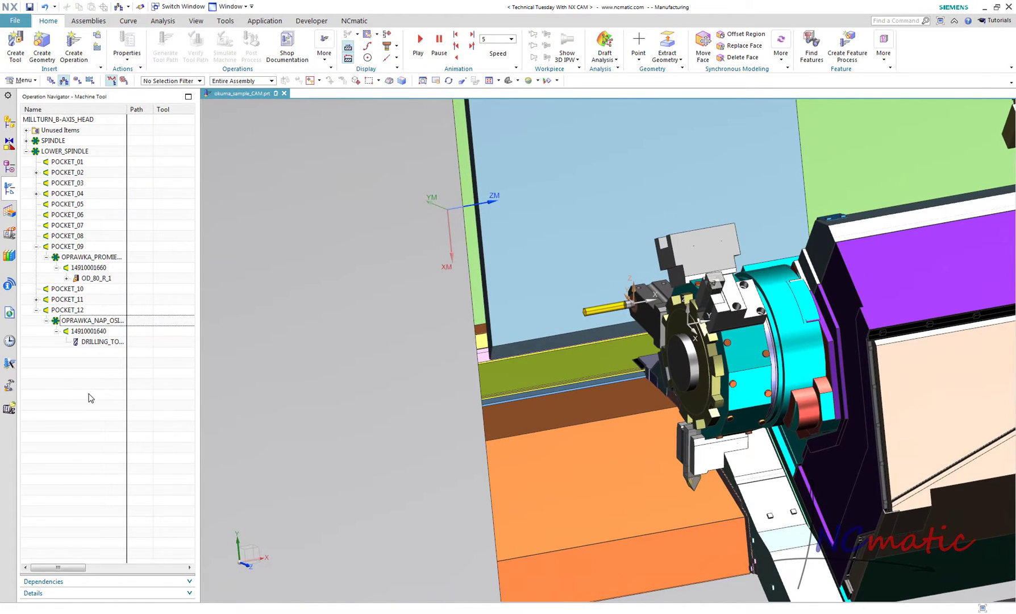
Hide all datums in the machine assembly
key(ctrl+w)
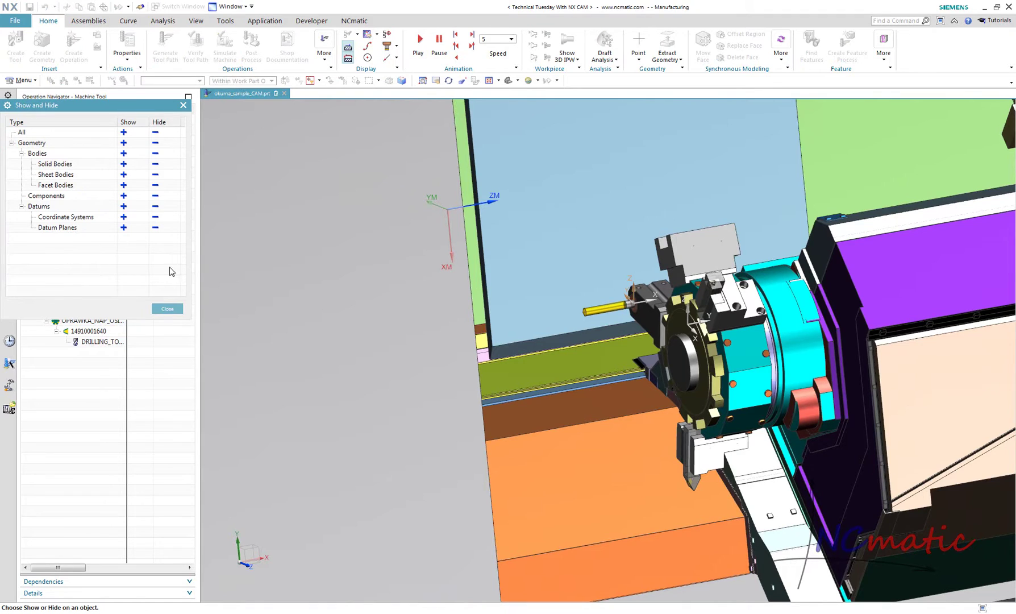
click(156, 206)
click(168, 309)
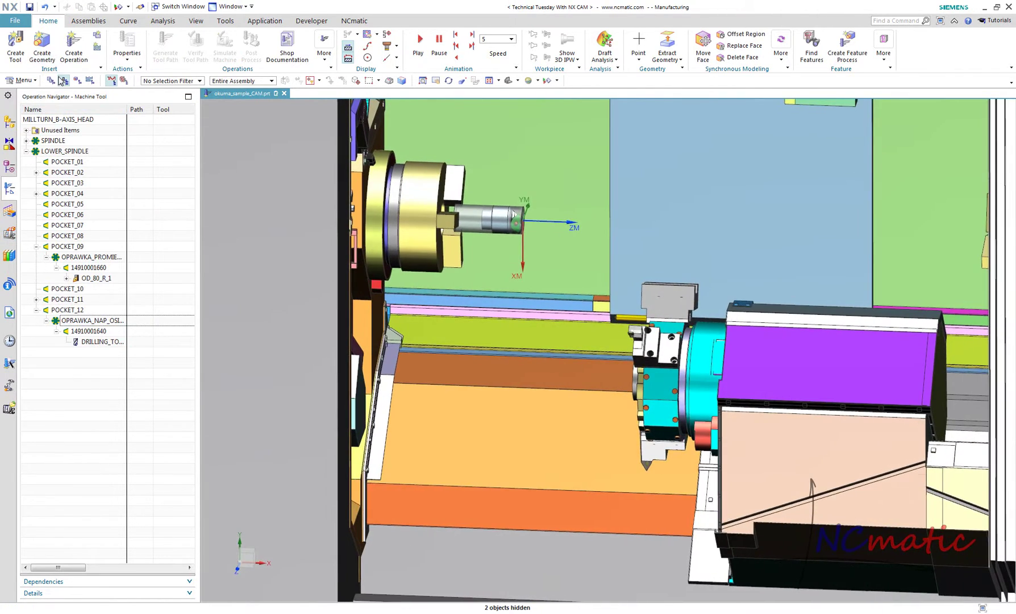
Simulate the MULTUS program's machine code in full screen through facing, continuing past the program stop into ROUGH_TURN_OD
click(51, 80)
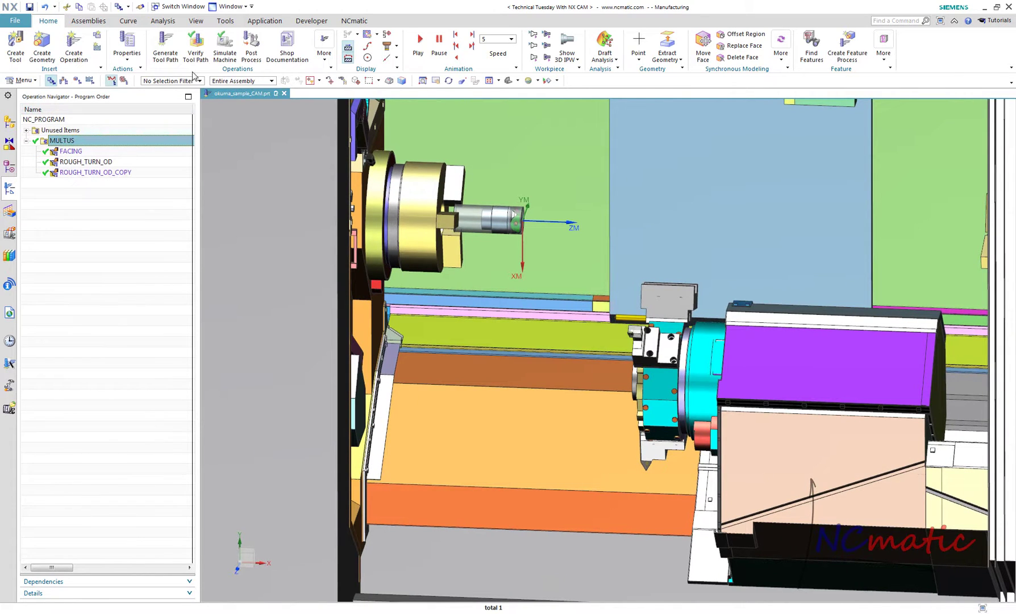
click(225, 52)
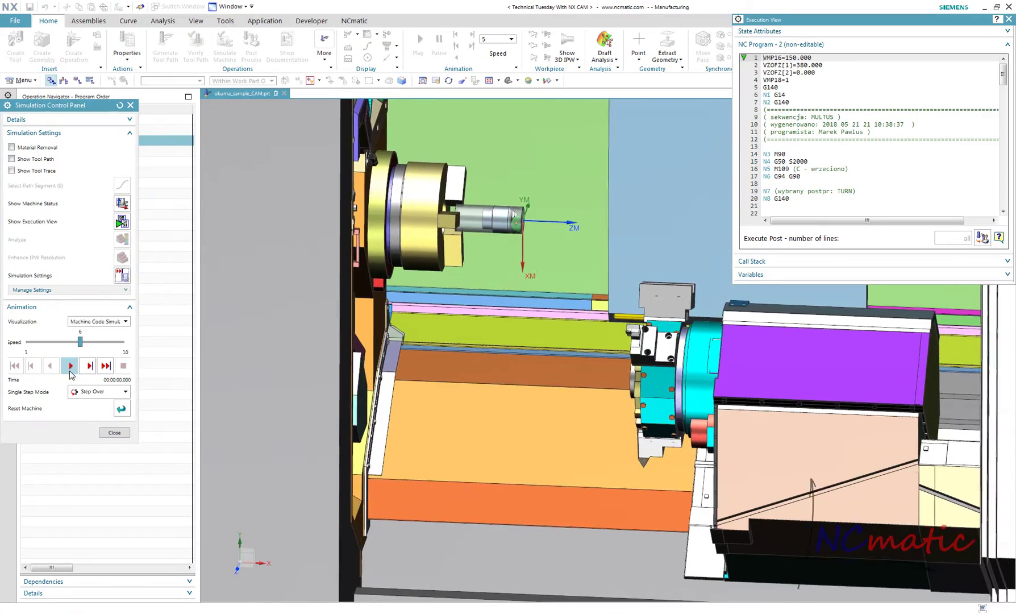
click(72, 365)
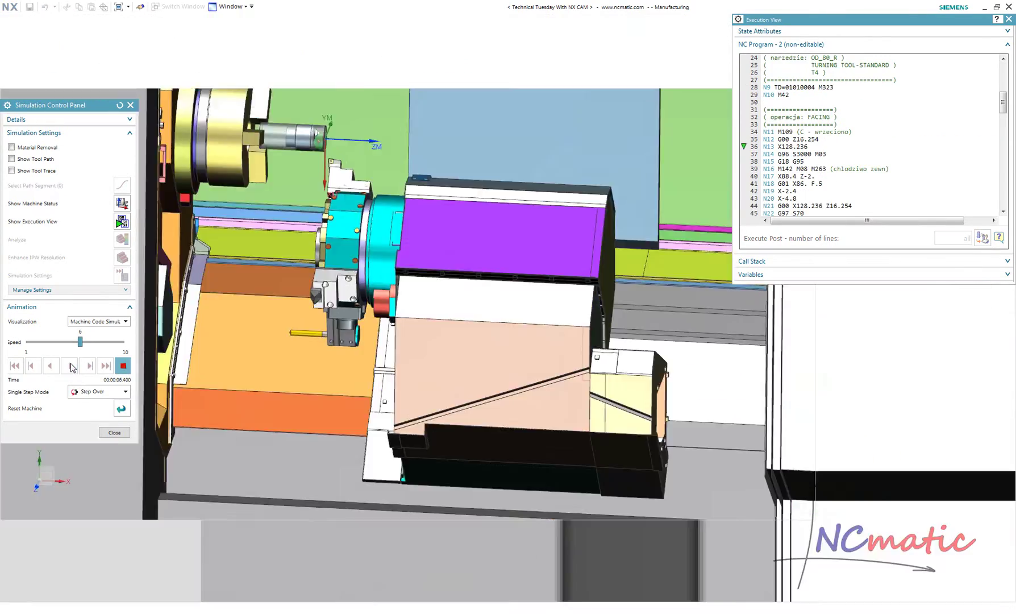
key(alt+Return)
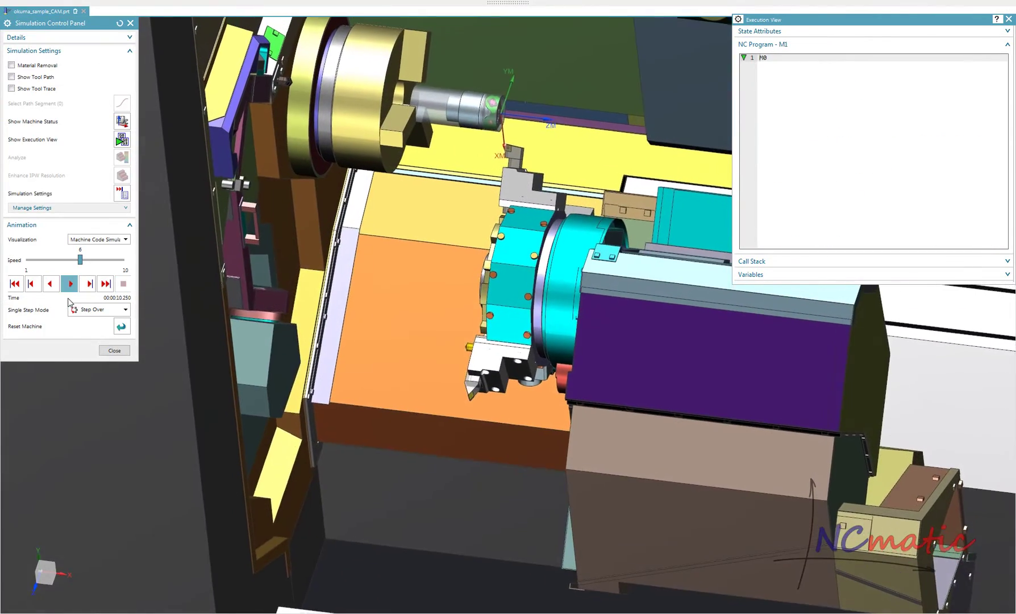
click(72, 285)
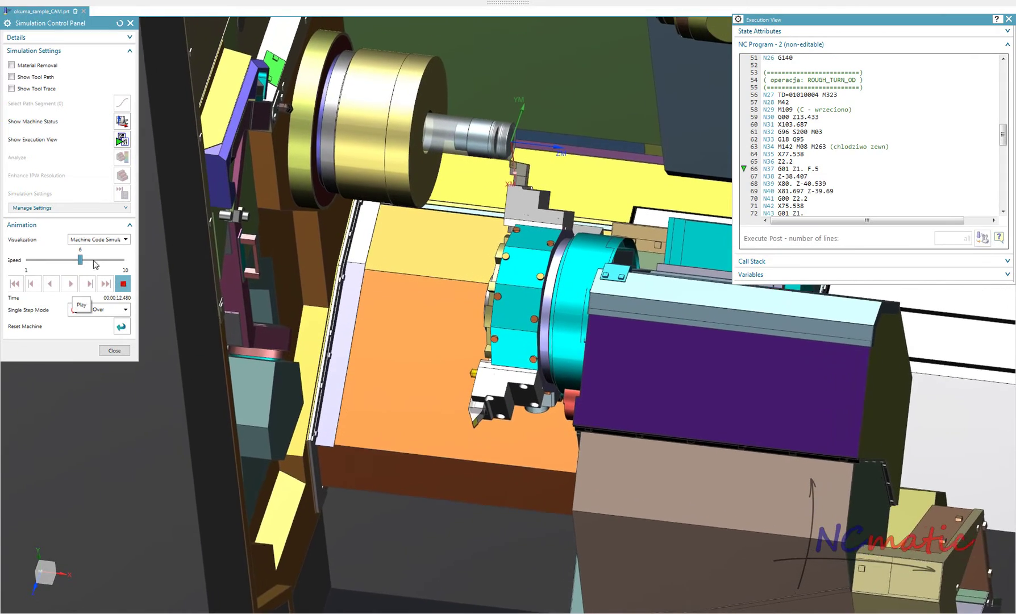
Reduce the simulation speed to 3, examine the turret tool change to T9 up to ROUGH_TURN_OD_COPY, and close the simulation
click(46, 260)
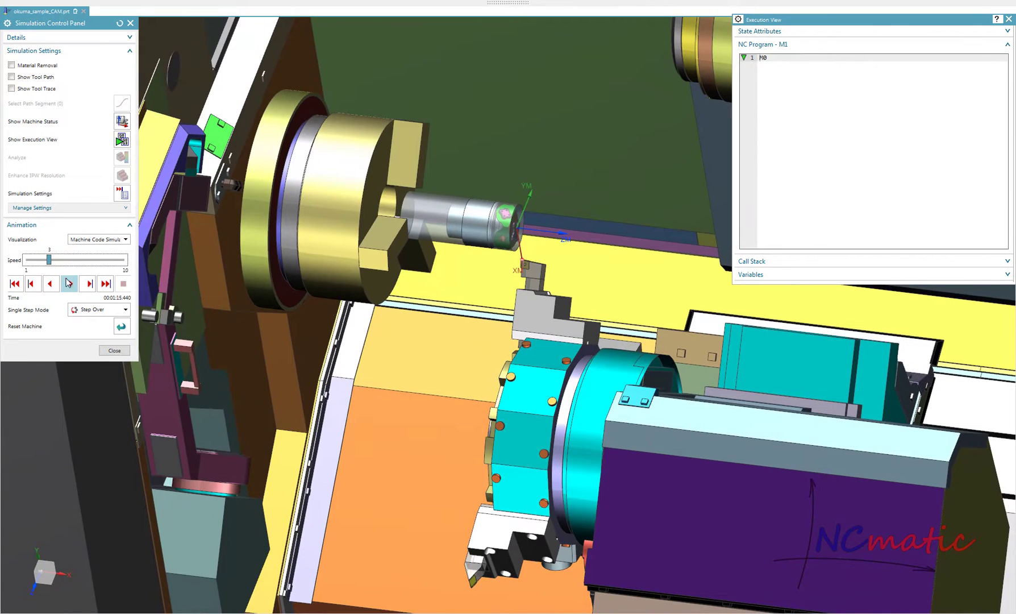
click(70, 284)
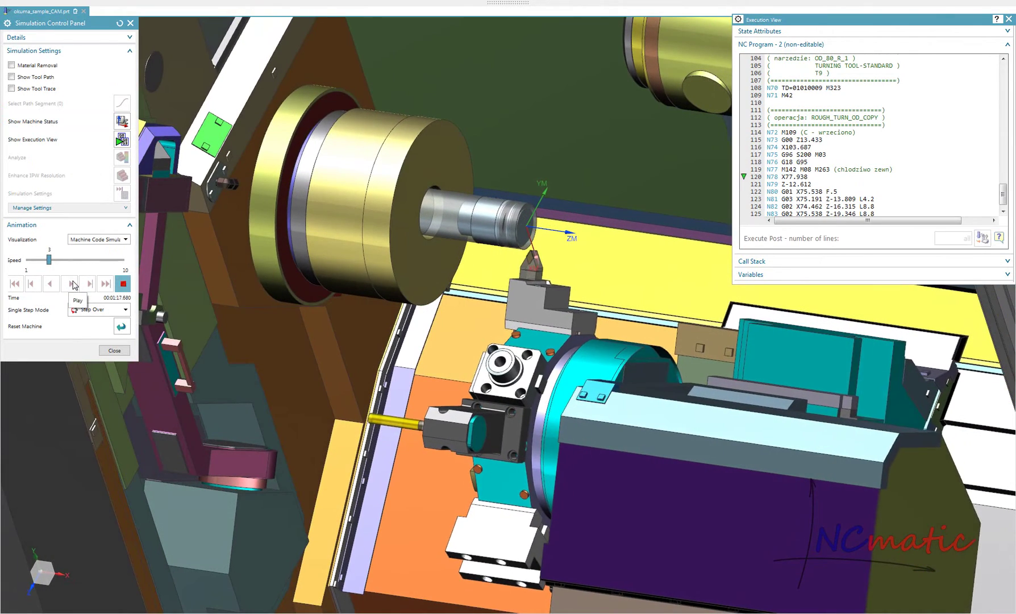
click(124, 286)
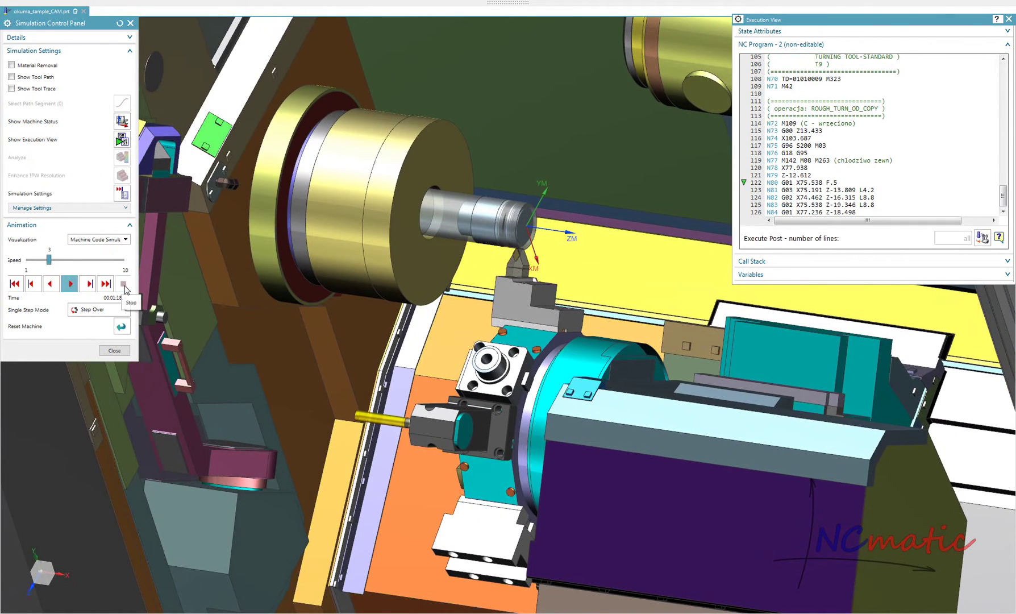
click(118, 351)
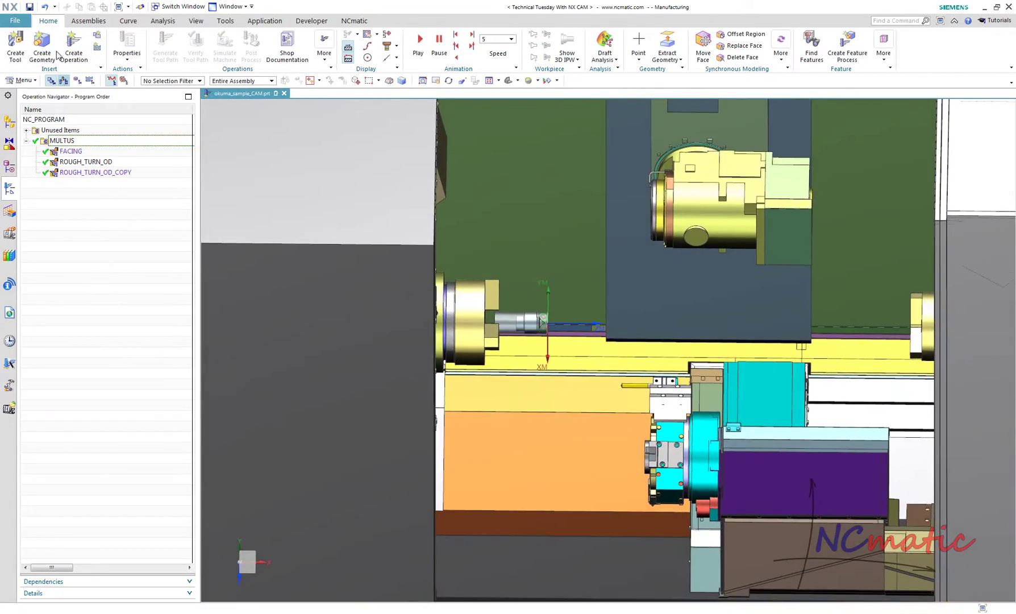
Undo the datum hiding and the drill holder's moves between the lower spindle pockets
click(55, 7)
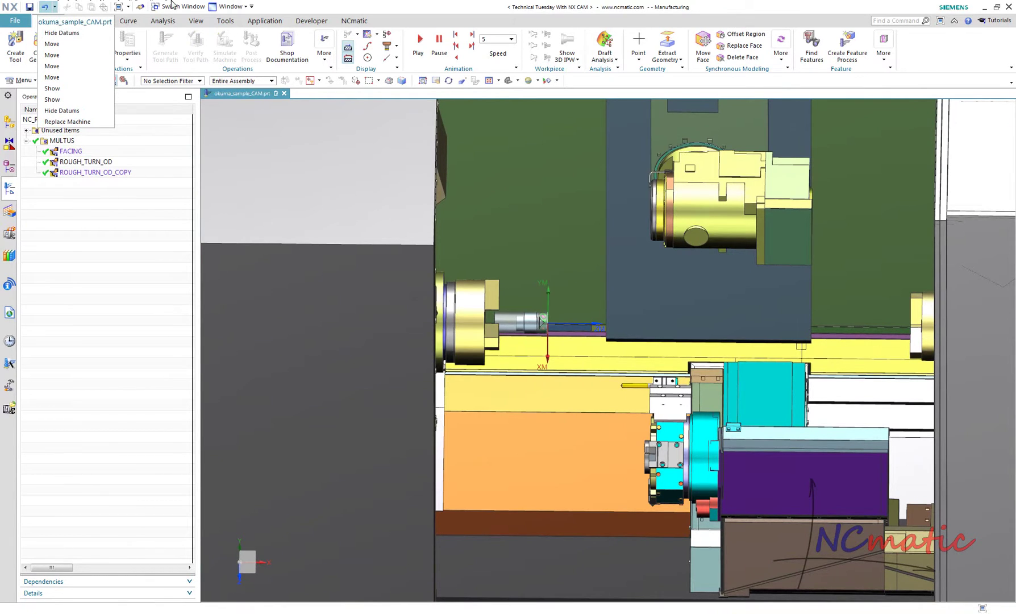
click(75, 77)
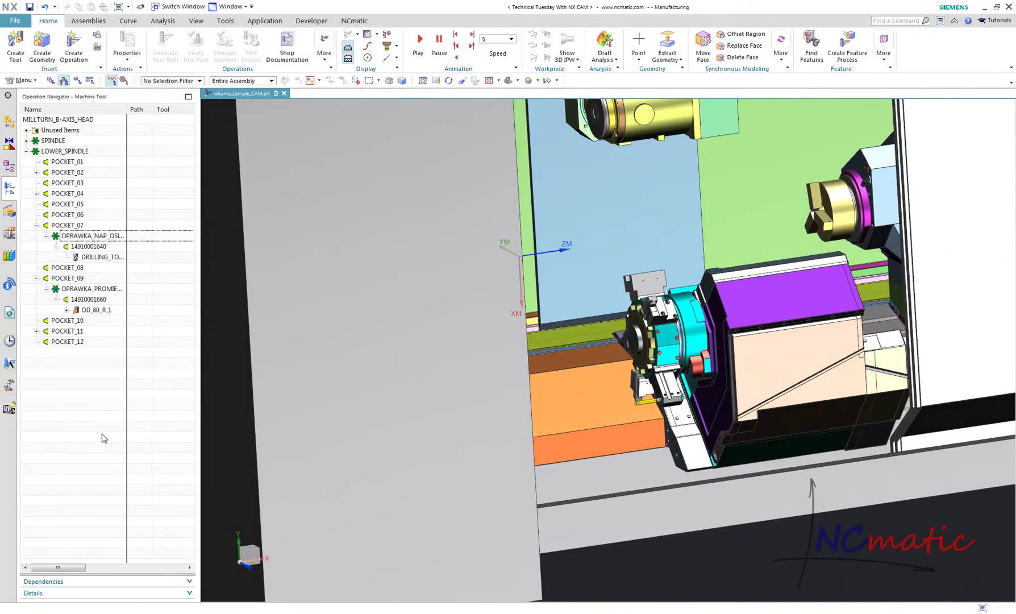
scroll(667, 362, down, 5)
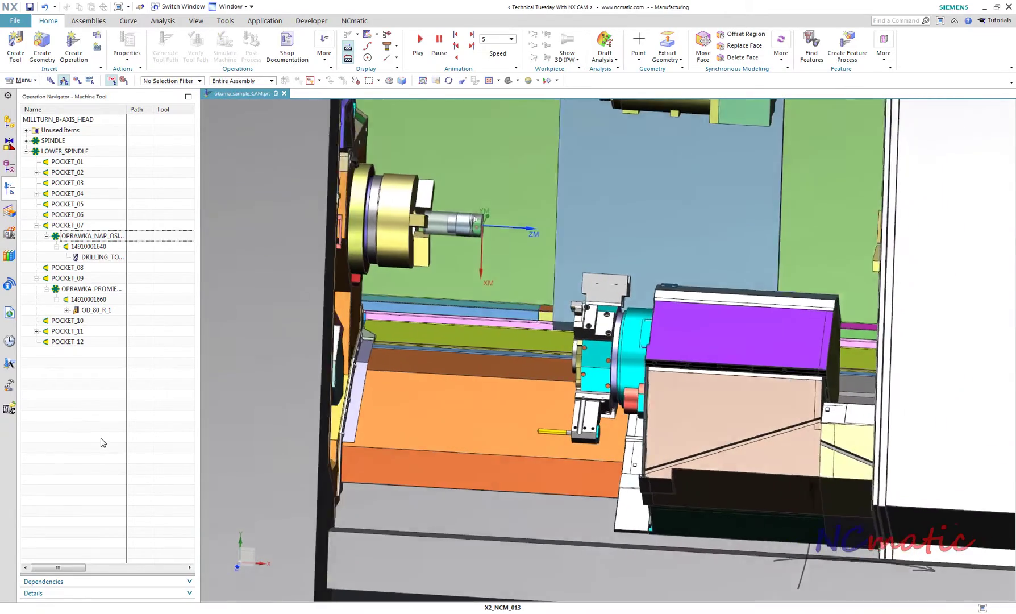
Postprocess the MULTUS program with the Okuma Multus U4000 postprocessor to test1.min and review the listed NC code
right_click(103, 437)
click(157, 249)
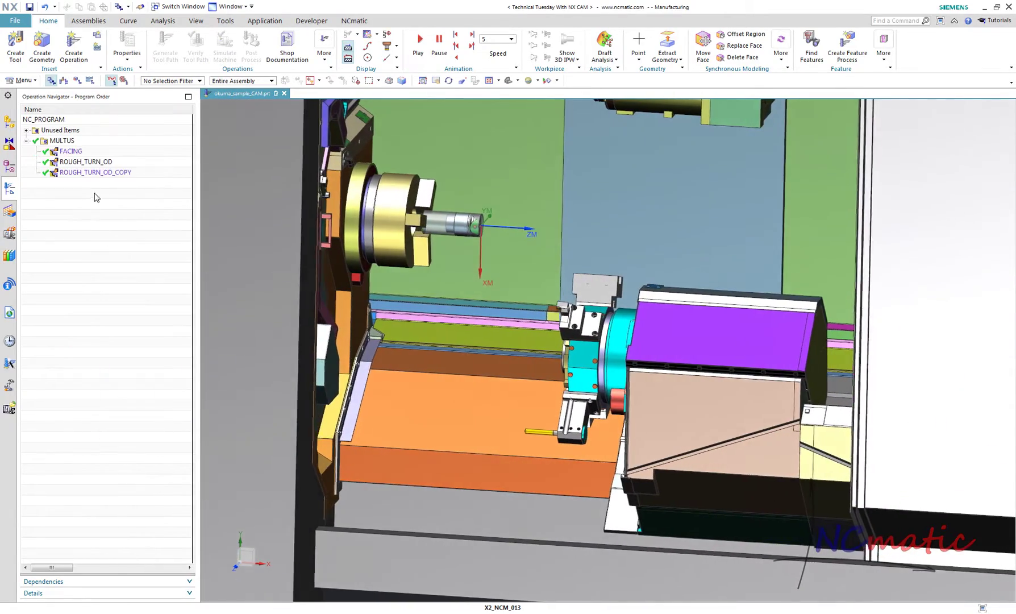
click(78, 142)
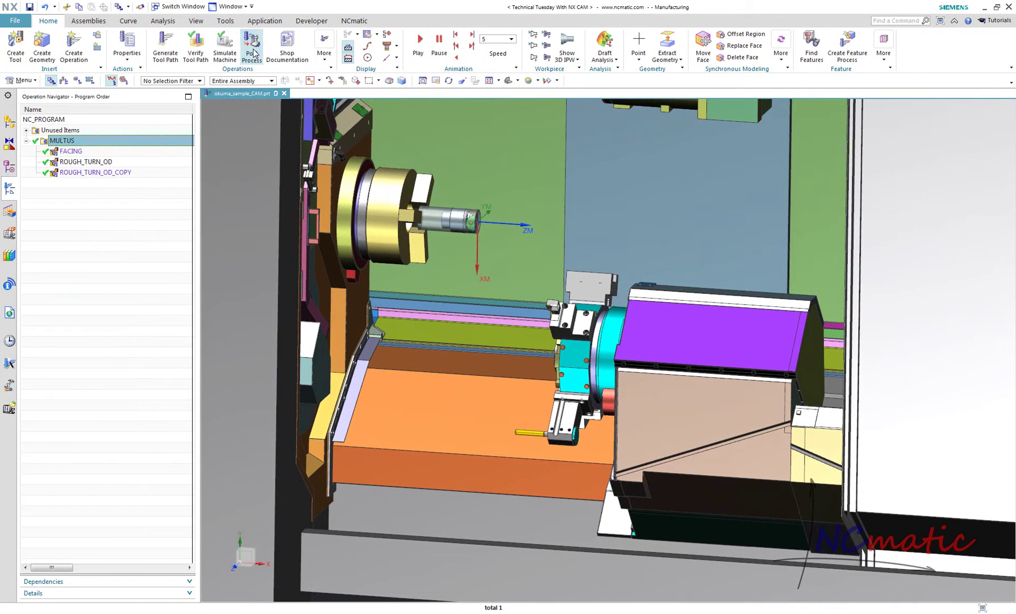
click(253, 51)
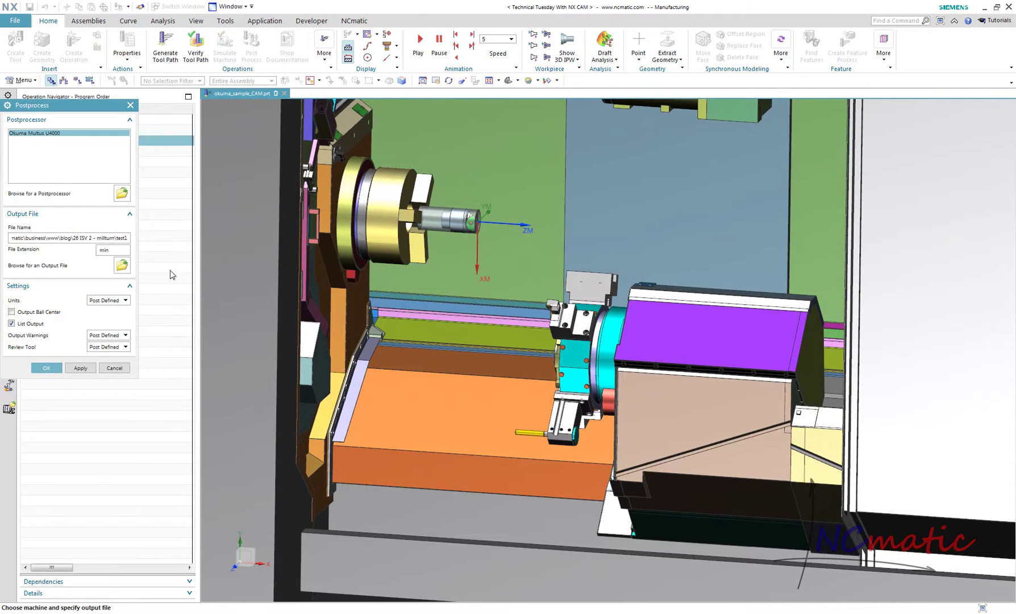
click(42, 370)
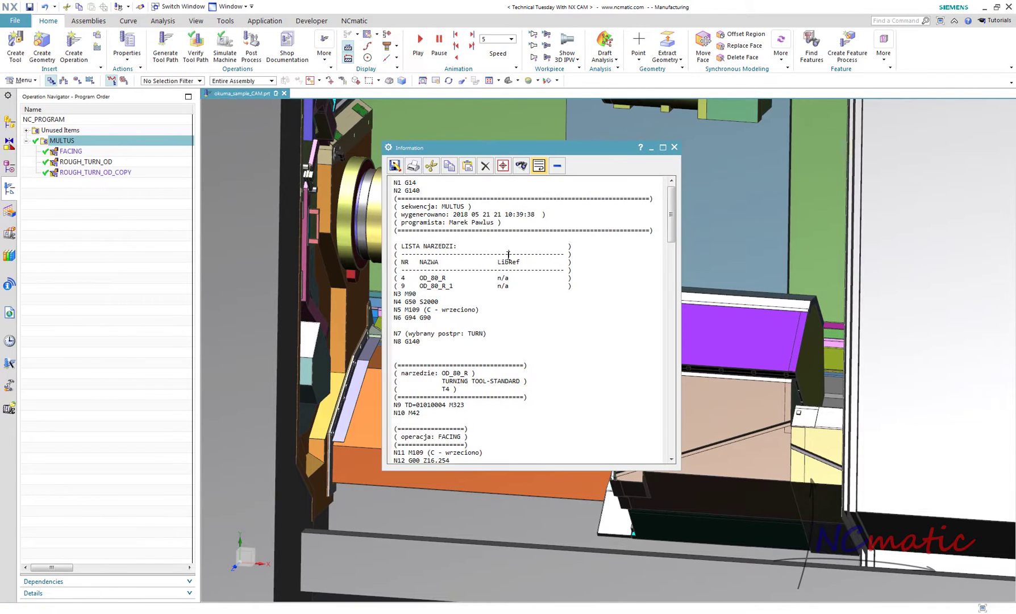
scroll(509, 254, down, 10)
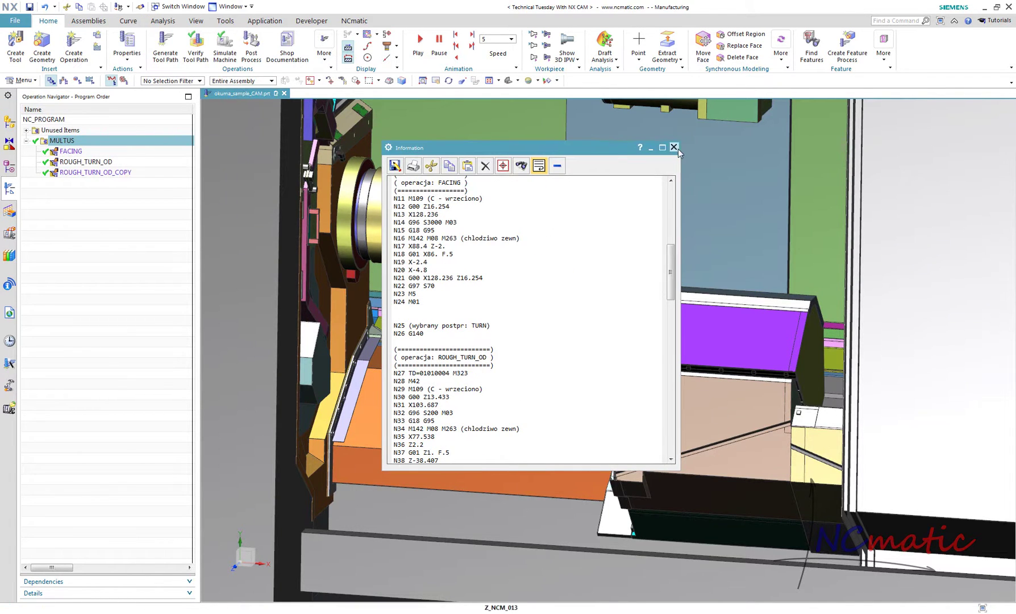
click(674, 148)
Start a machine code file simulation with test1.min assigned as the main program of Channel 2
click(21, 80)
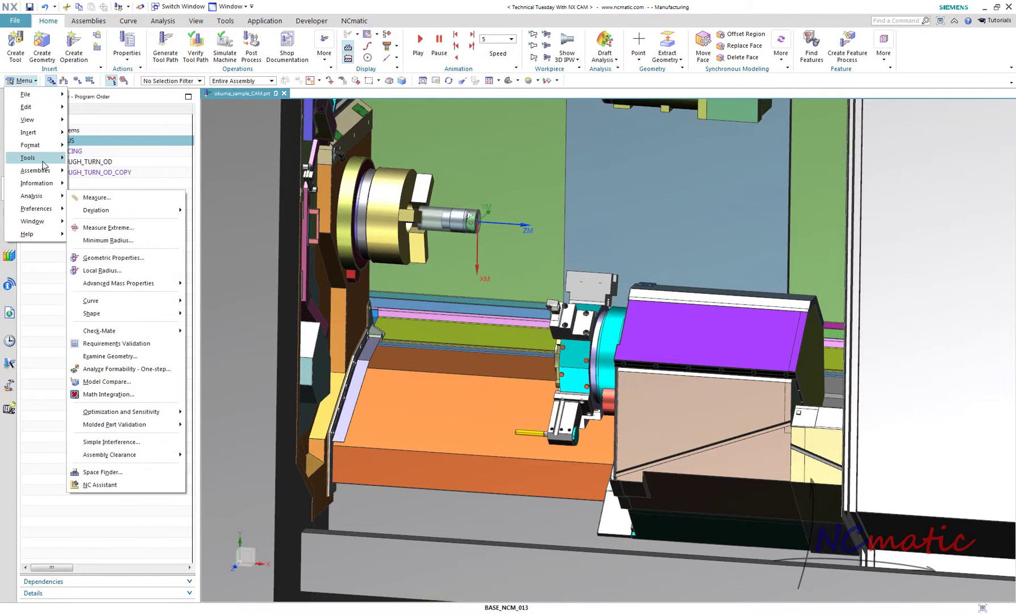
mouse_move(34, 158)
click(122, 533)
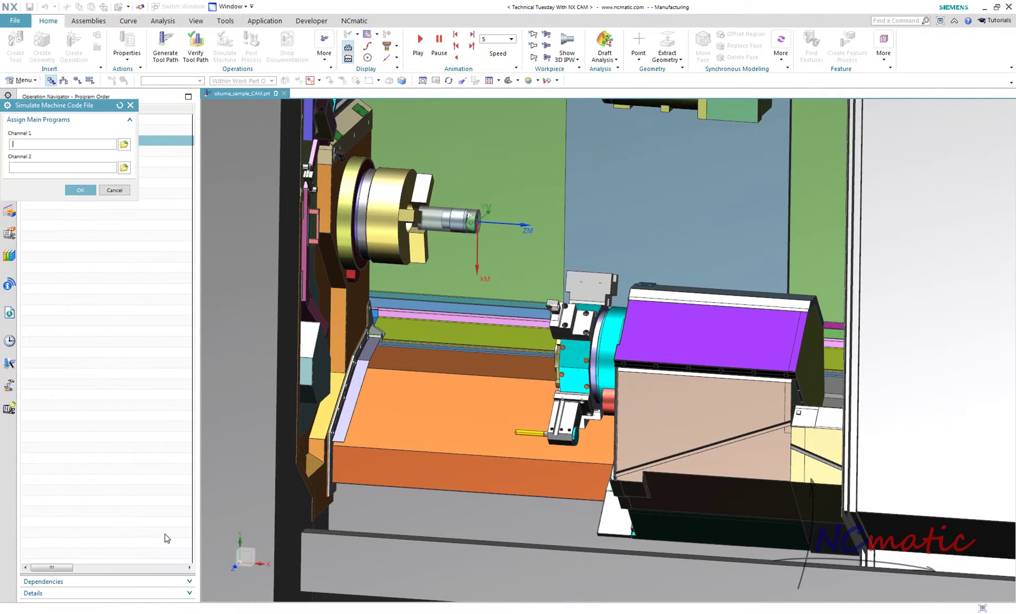
click(124, 169)
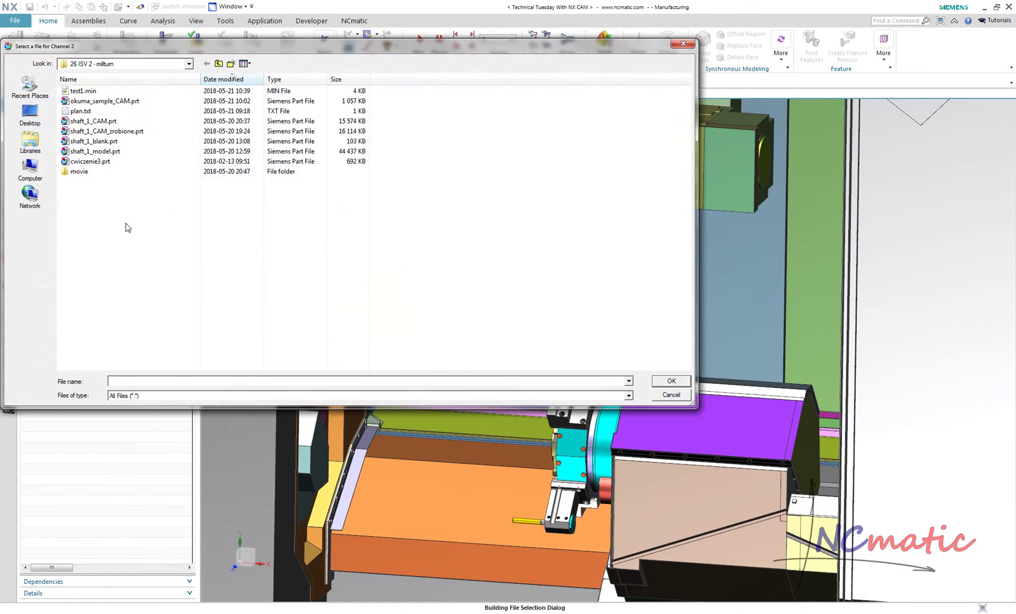
double_click(114, 93)
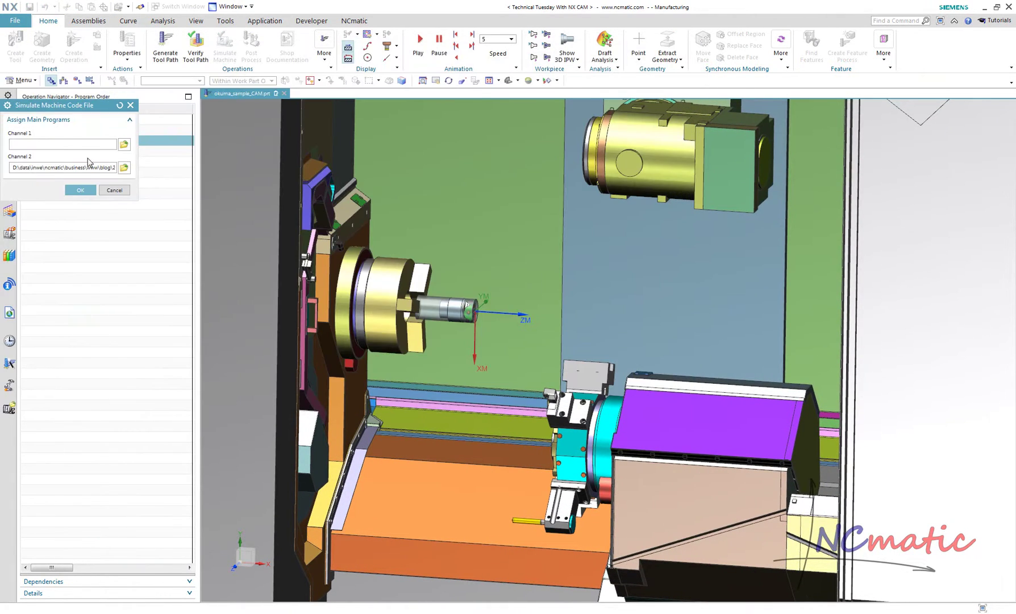
click(81, 190)
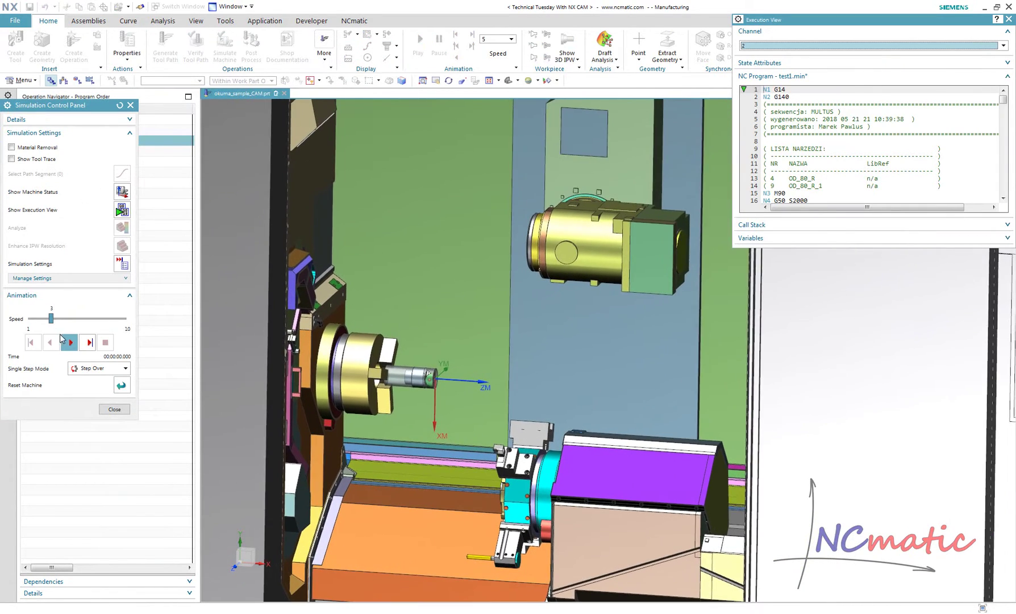
Run the test1.min simulation into the facing operation and raise its speed from 3 to 5
click(70, 342)
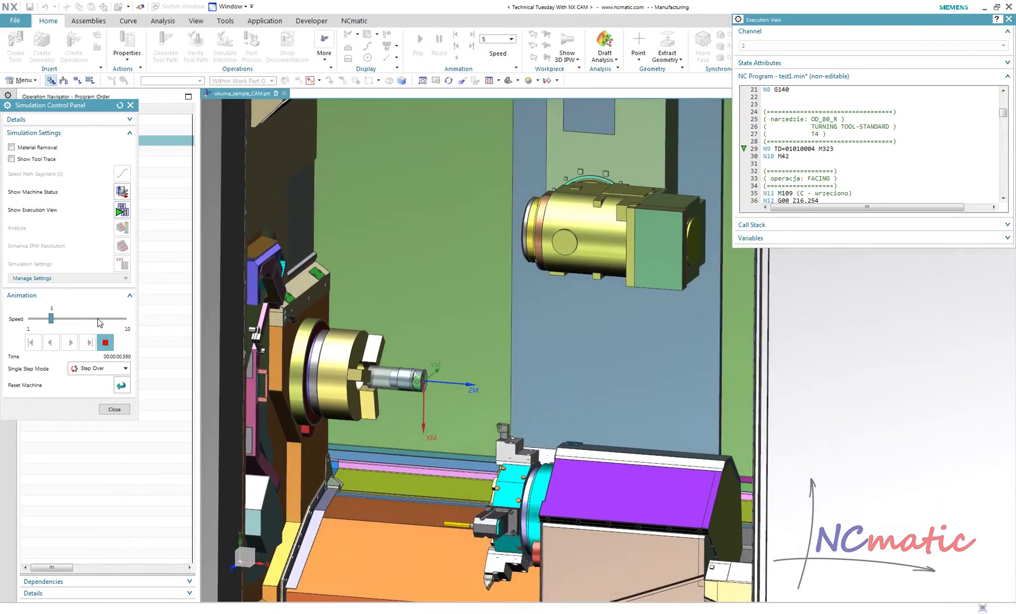
click(99, 322)
click(108, 320)
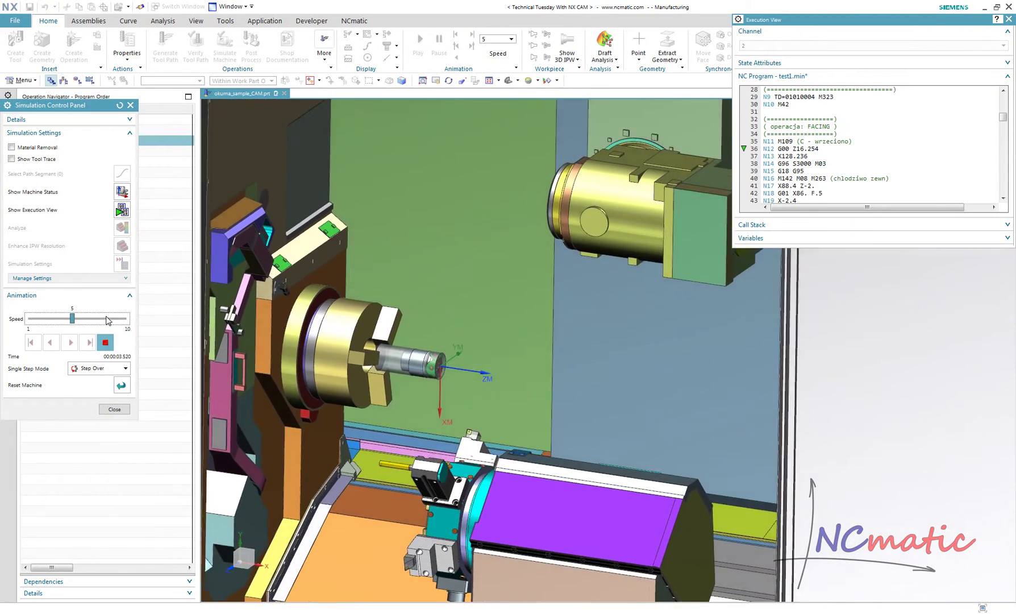
Play the test1.min simulation through the facing and ROUGH_TURN_OD operations, raising the speed to 7 and 8
click(107, 320)
click(116, 318)
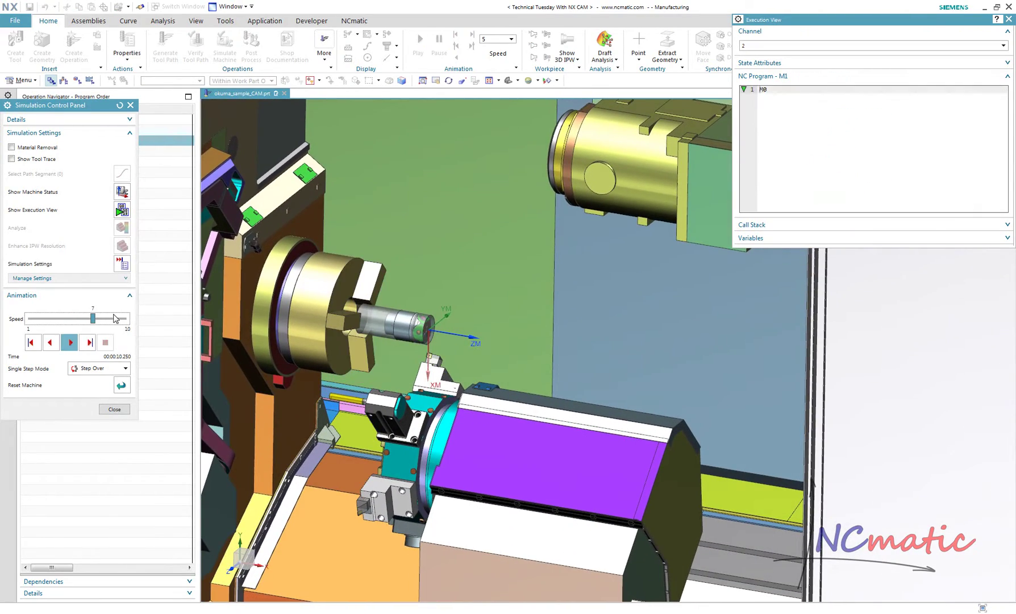
click(70, 342)
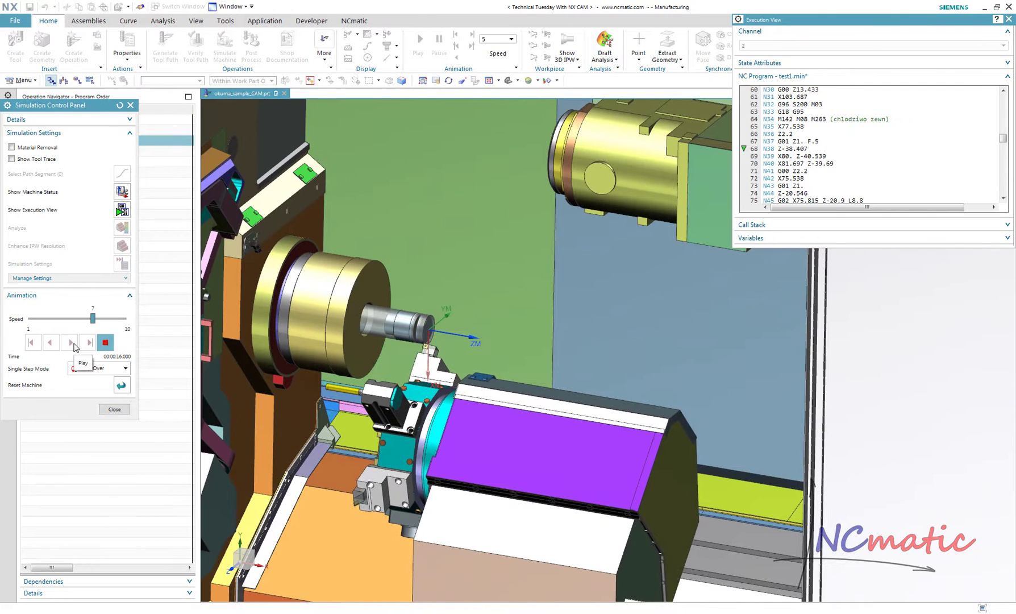
click(117, 322)
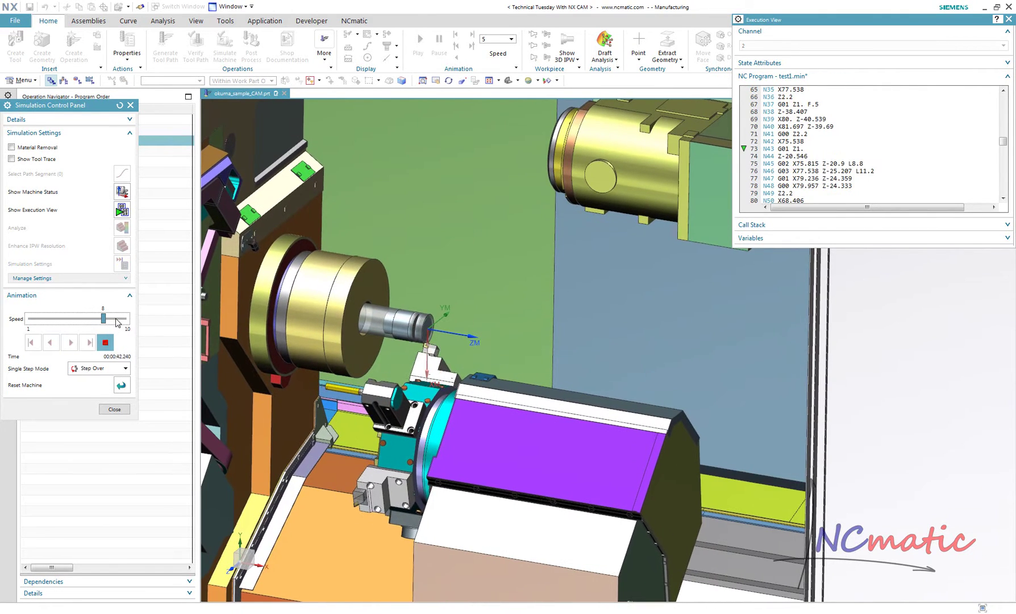
Lower the simulation speed to 4 and continue test1.min into the turret's change to tool T9
click(57, 321)
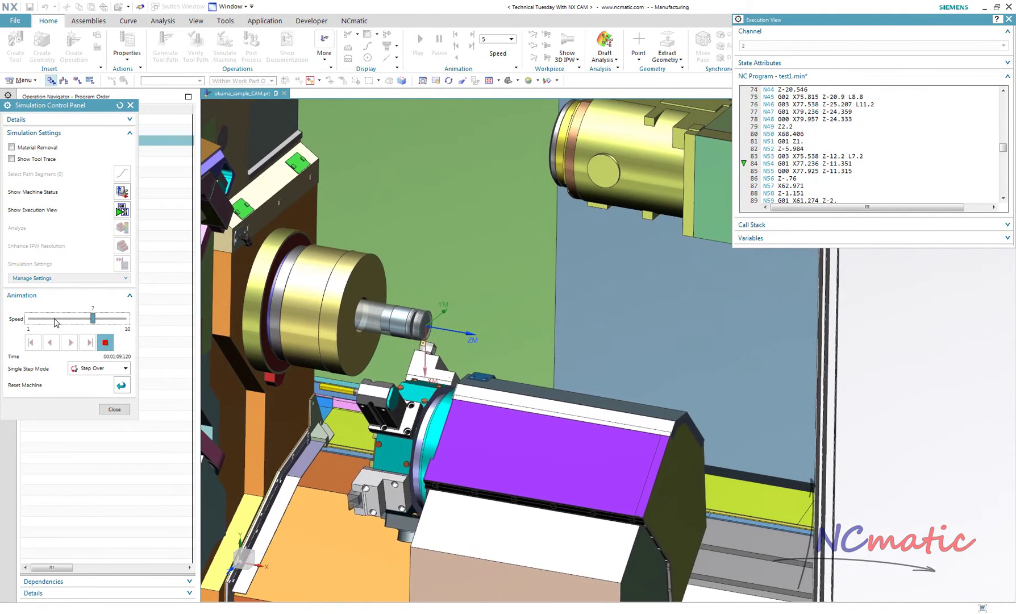
double_click(61, 322)
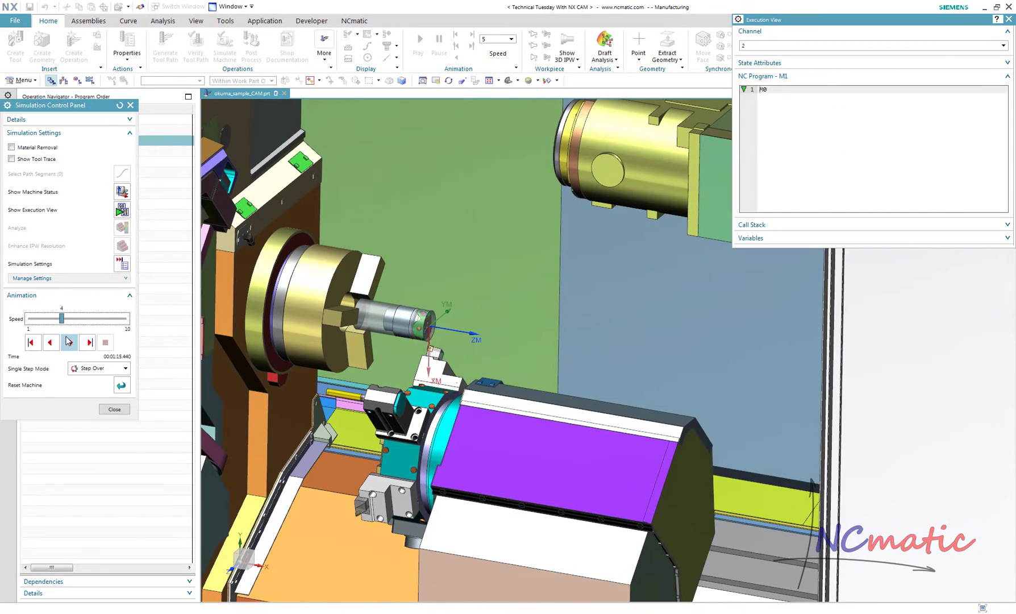
click(69, 342)
click(573, 332)
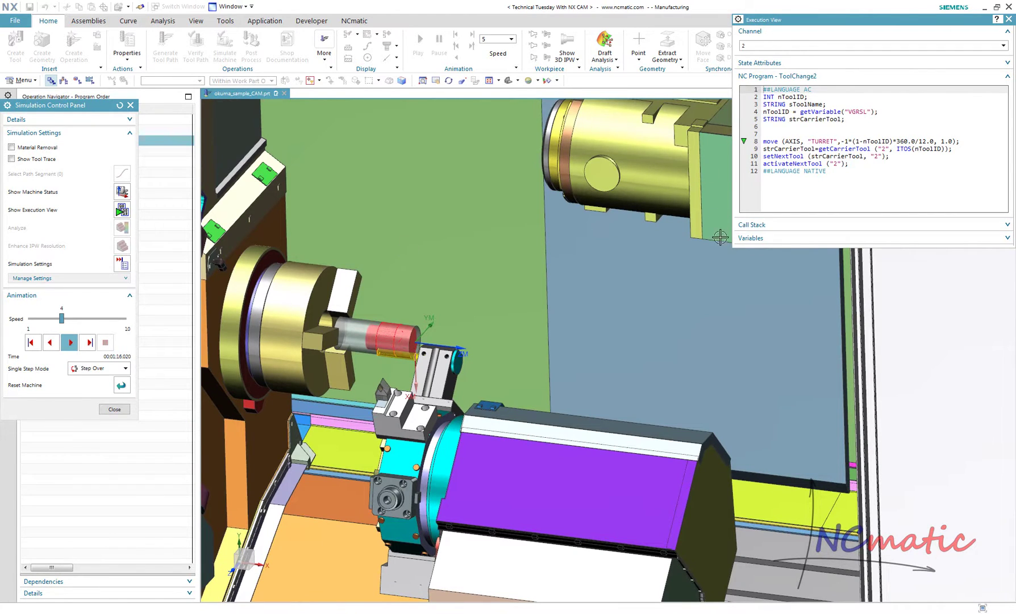
Show test1.min from the Call Stack in an enlarged Execution View to examine the code at the tool change
click(773, 225)
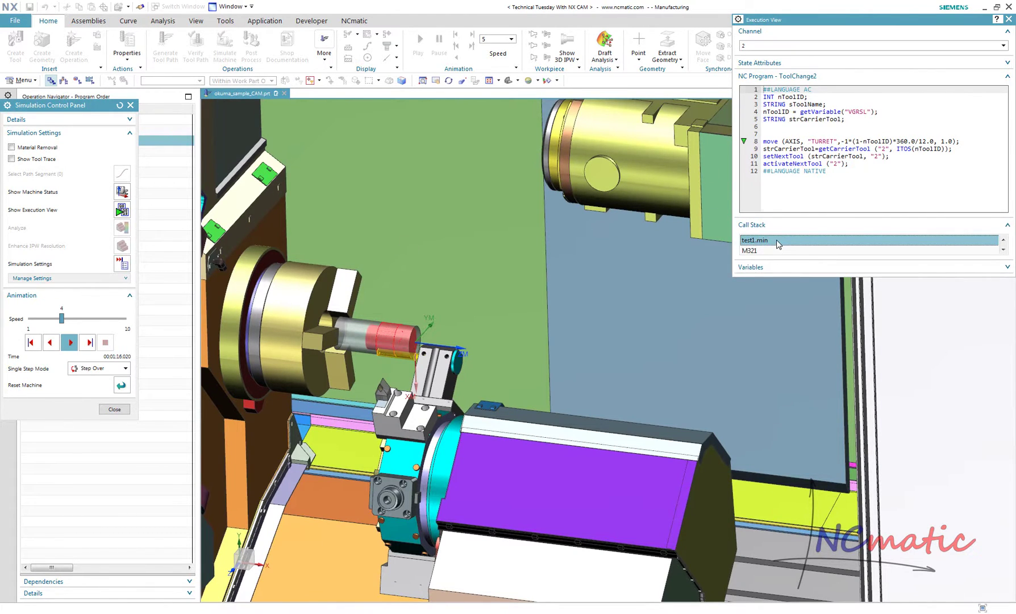
click(778, 242)
drag(778, 276, 777, 591)
scroll(858, 300, up, 1)
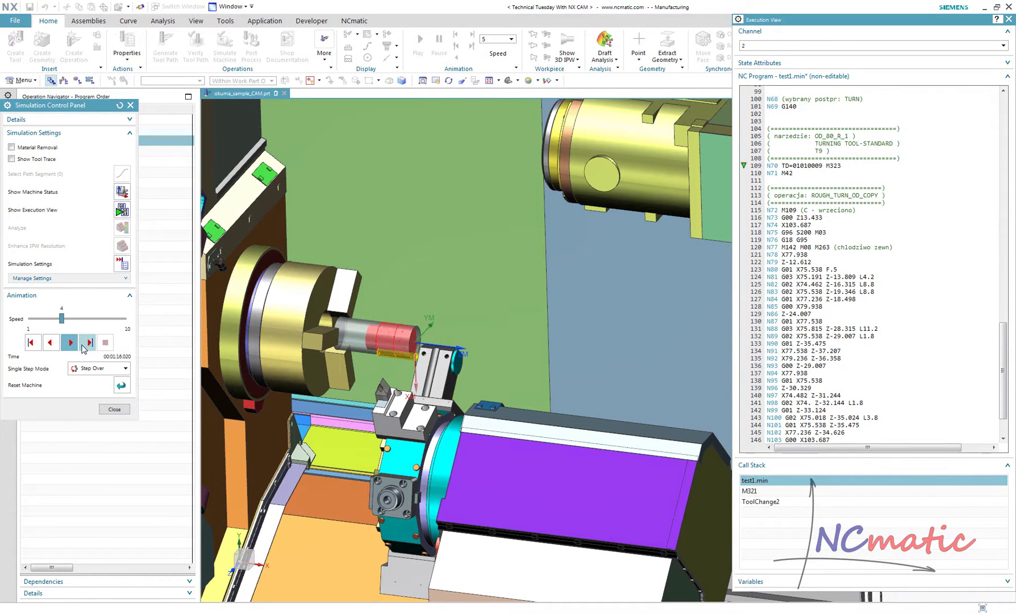
Reset the machine and insert the line "G0 X2000. (safe retract)" after N66 M5 in test1.min
click(120, 386)
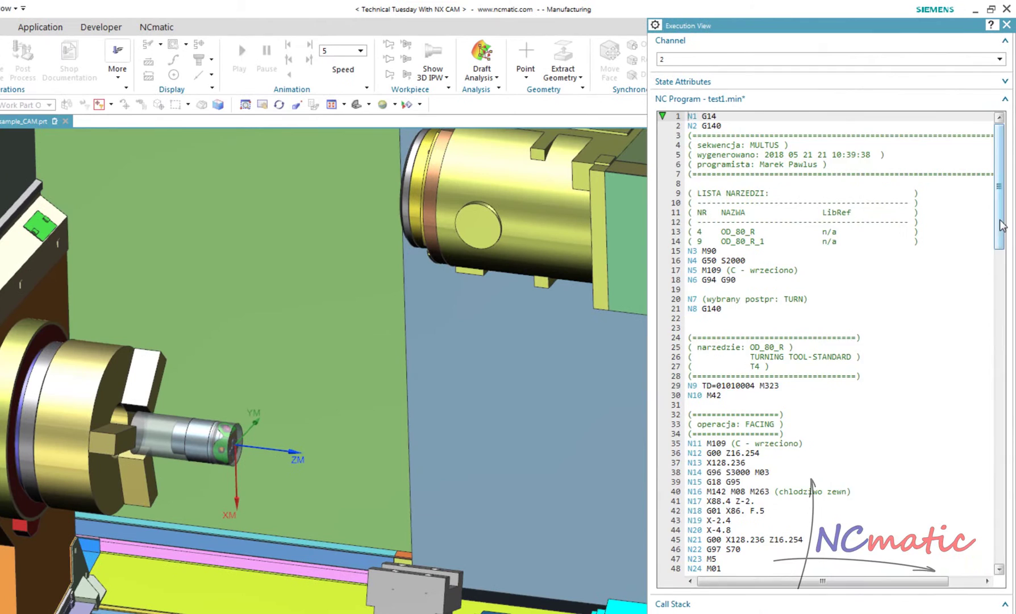
drag(1001, 226, 1005, 471)
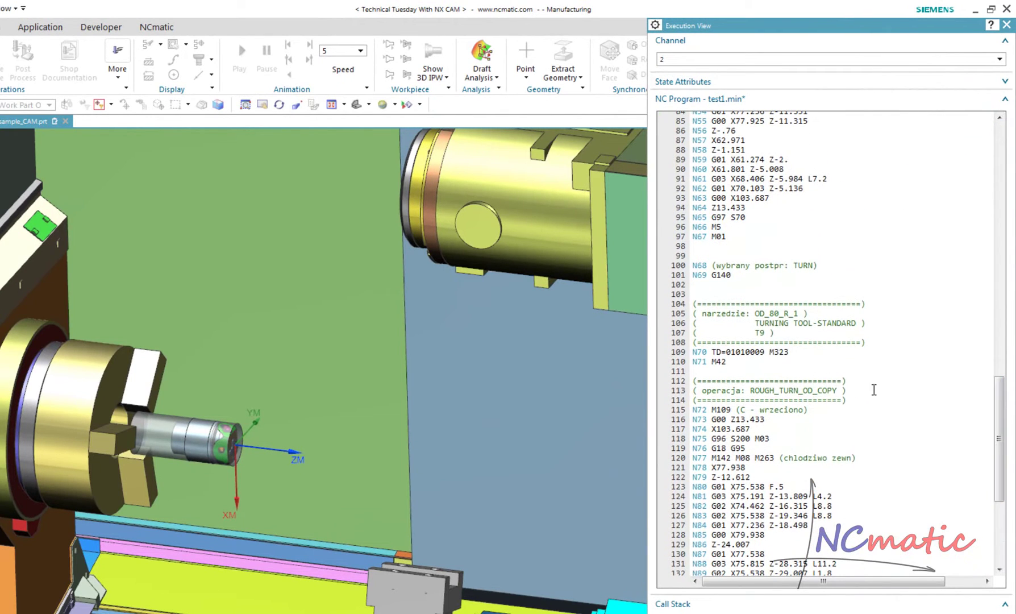
drag(799, 352, 770, 352)
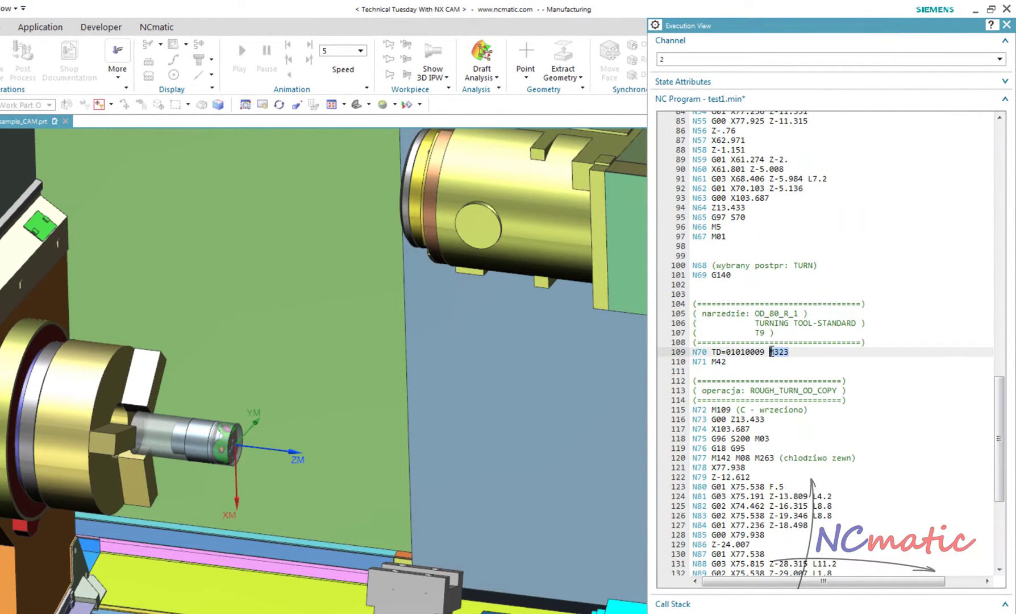
click(747, 228)
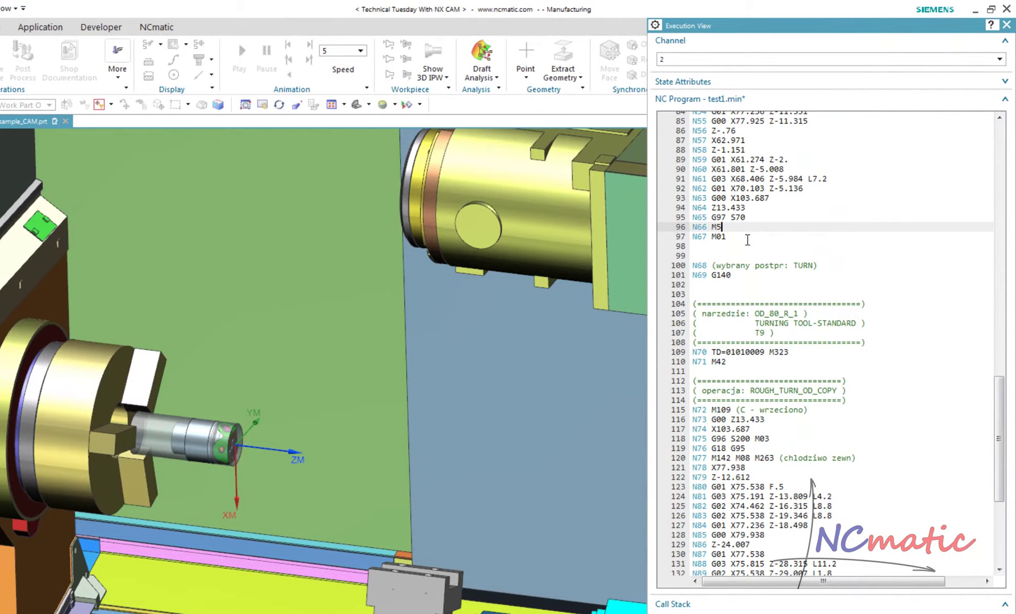
key(Return)
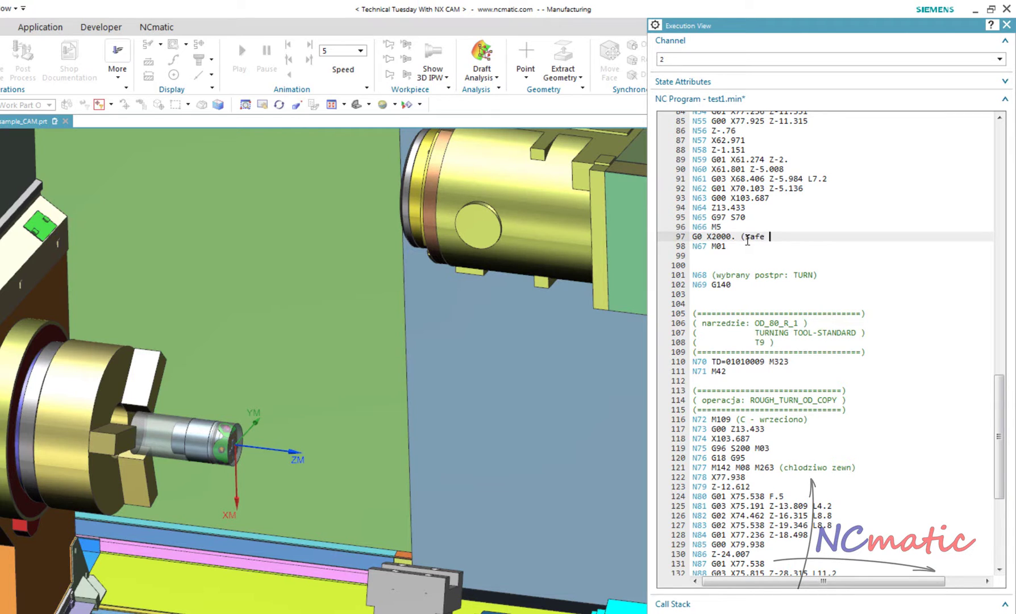
text(G0 X2000. (safe retract))
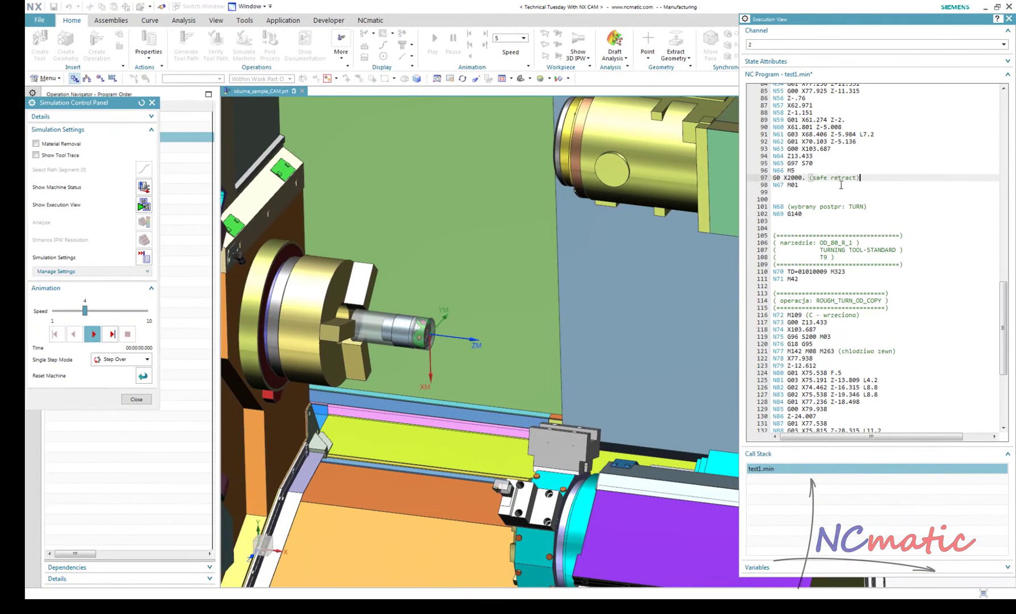
click(841, 185)
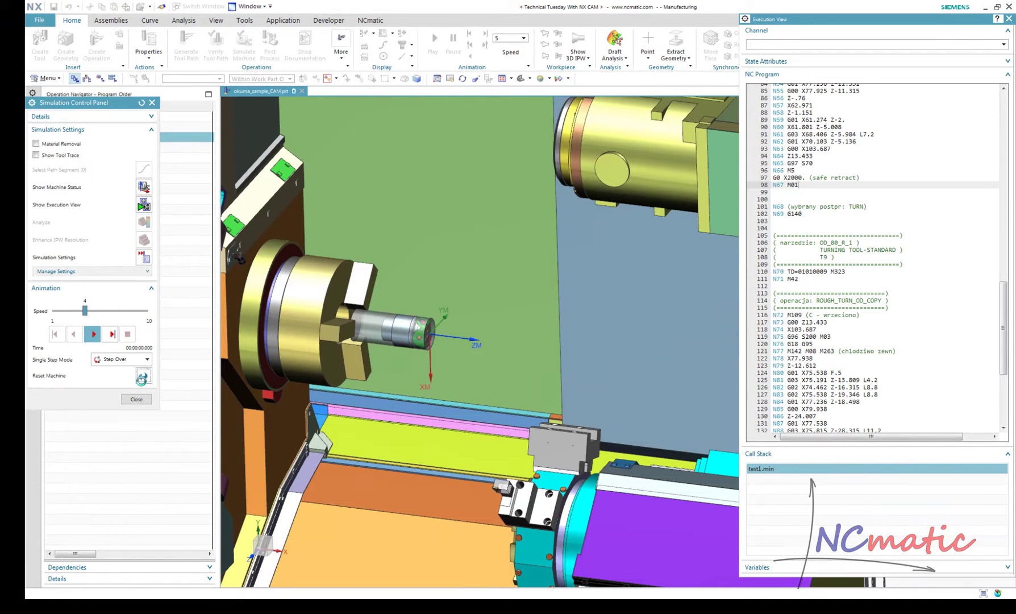
Rerun the edited test1.min from the start at speed 6 up to the stop at N67 M01
click(94, 335)
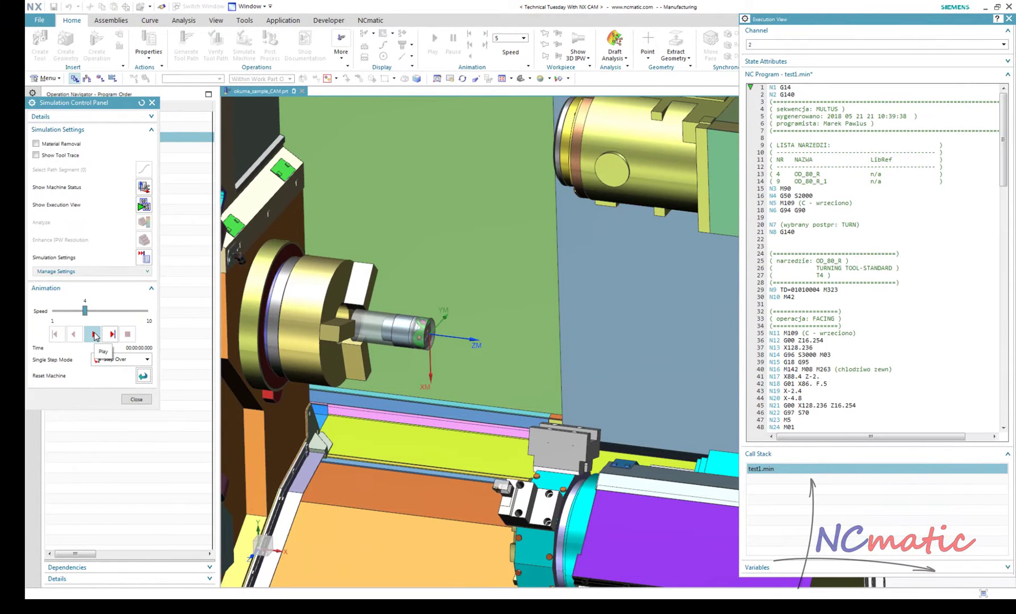
click(117, 312)
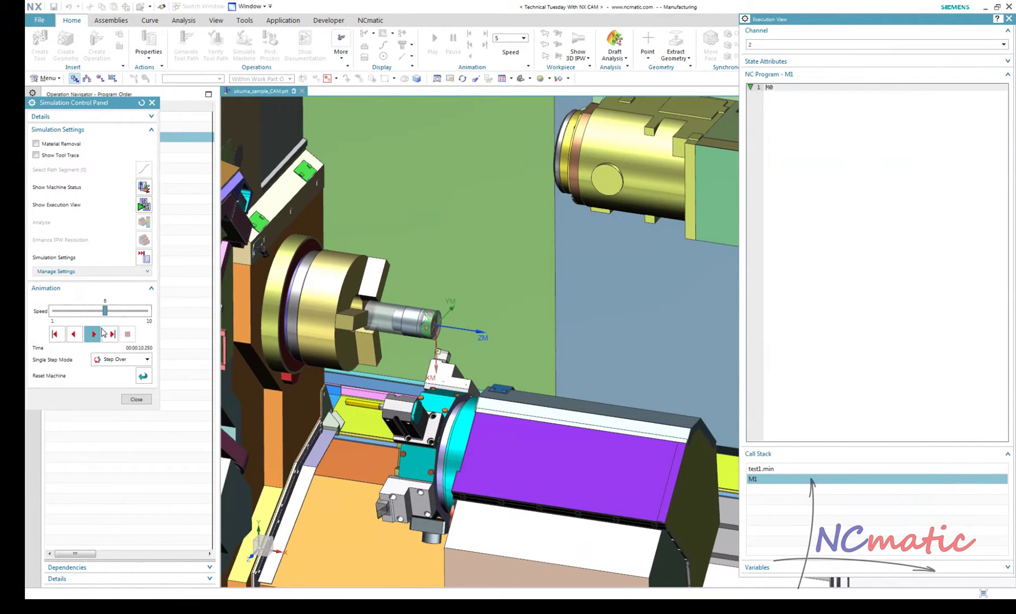
click(101, 336)
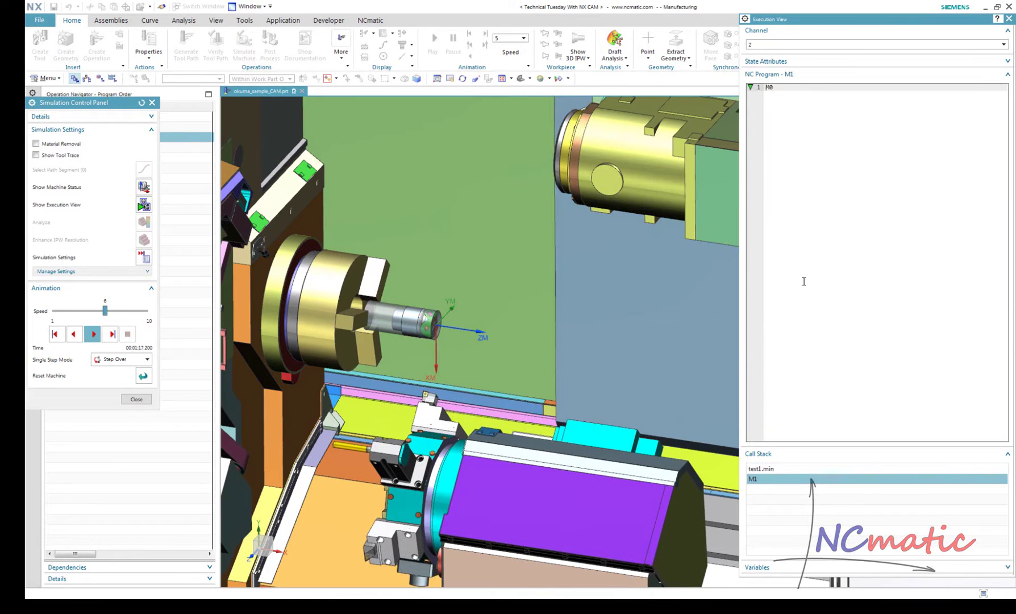
Examine the safe retract line in test1.min and the turret's X2 and Z2 axis positions in Machine Status
click(786, 469)
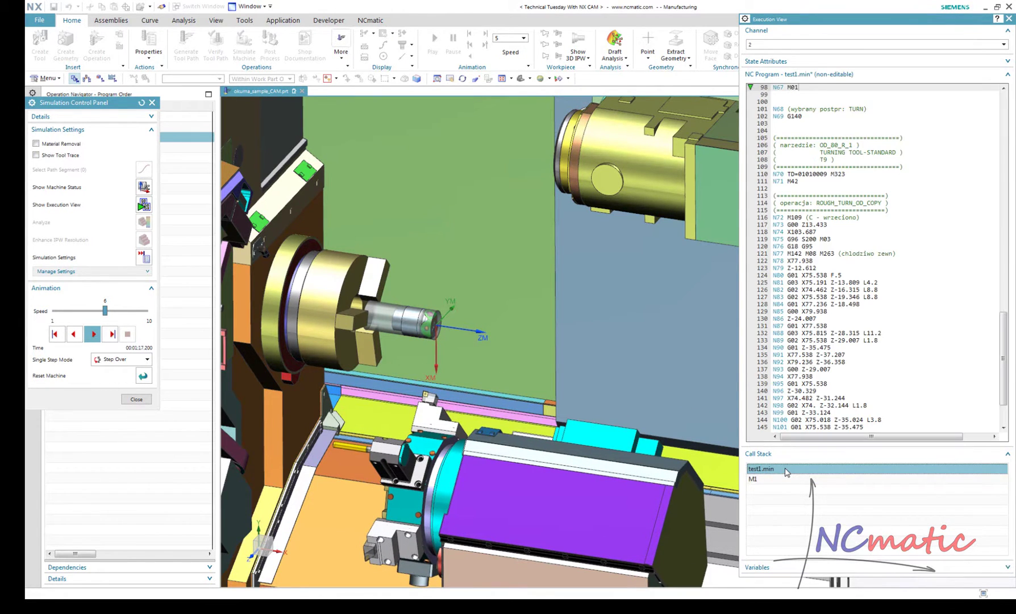
scroll(782, 342, up, 5)
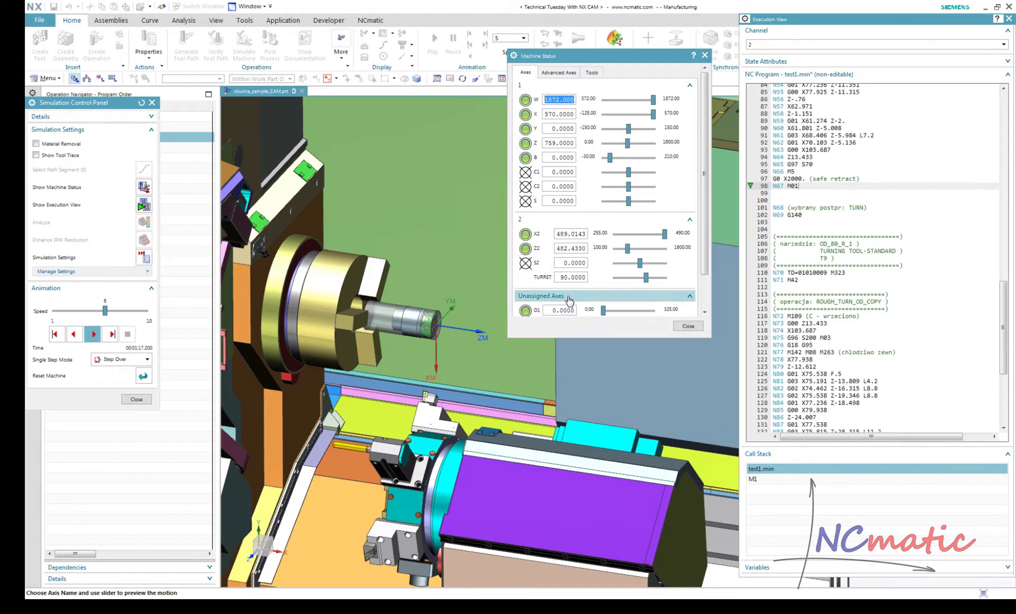
click(569, 300)
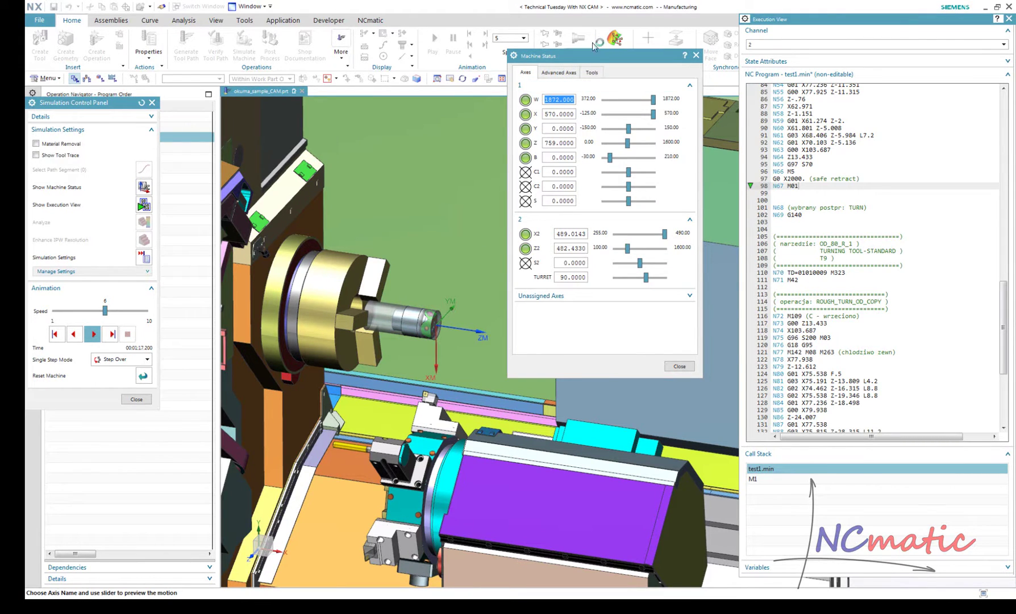
drag(612, 55, 690, 54)
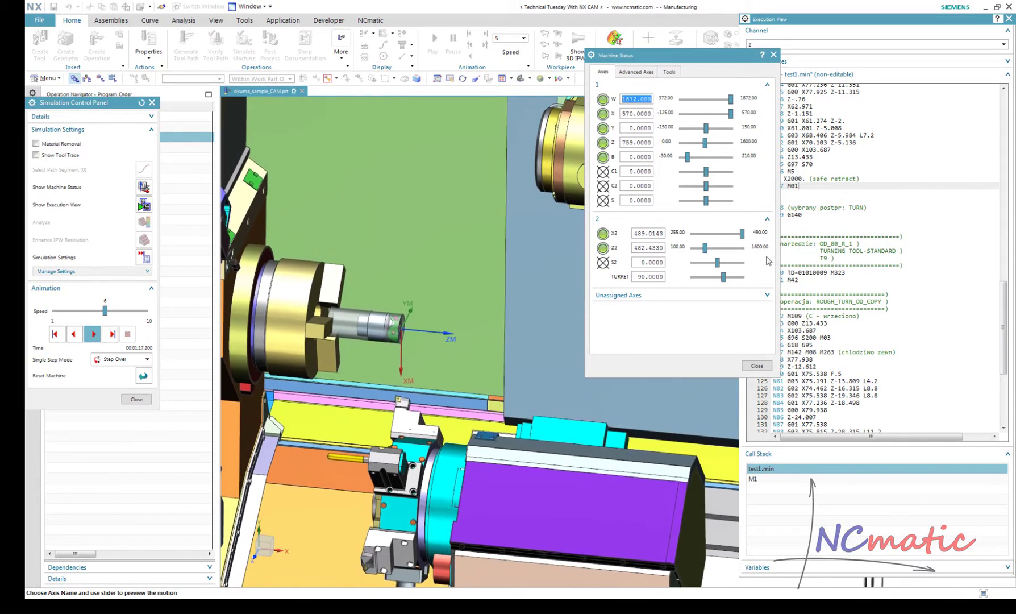
click(759, 367)
Run the T9 tool change at speed 4 and the ROUGH_TURN_OD_COPY operation at speeds up to 6
drag(105, 311, 84, 310)
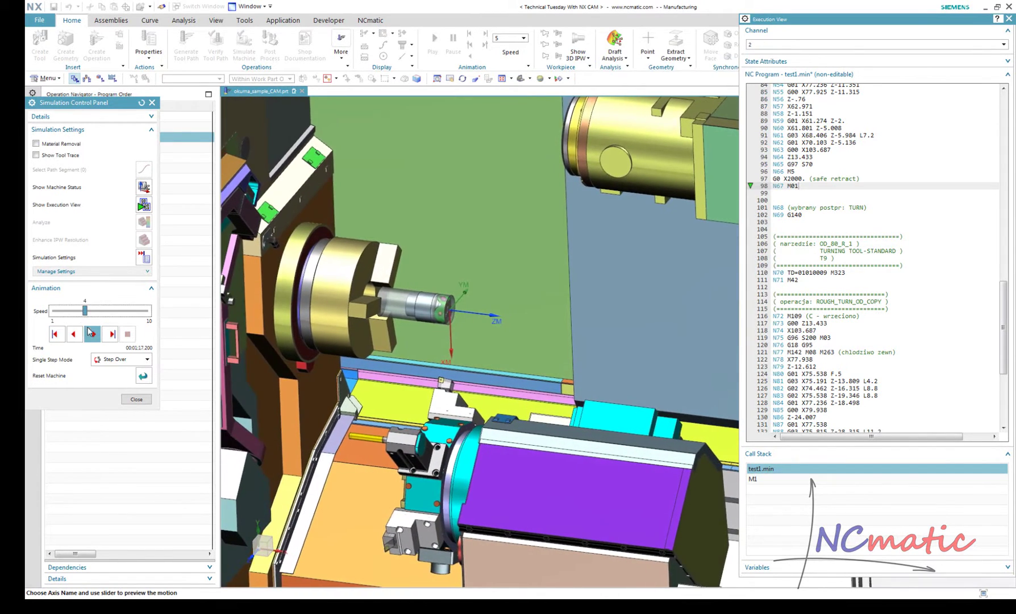
click(91, 333)
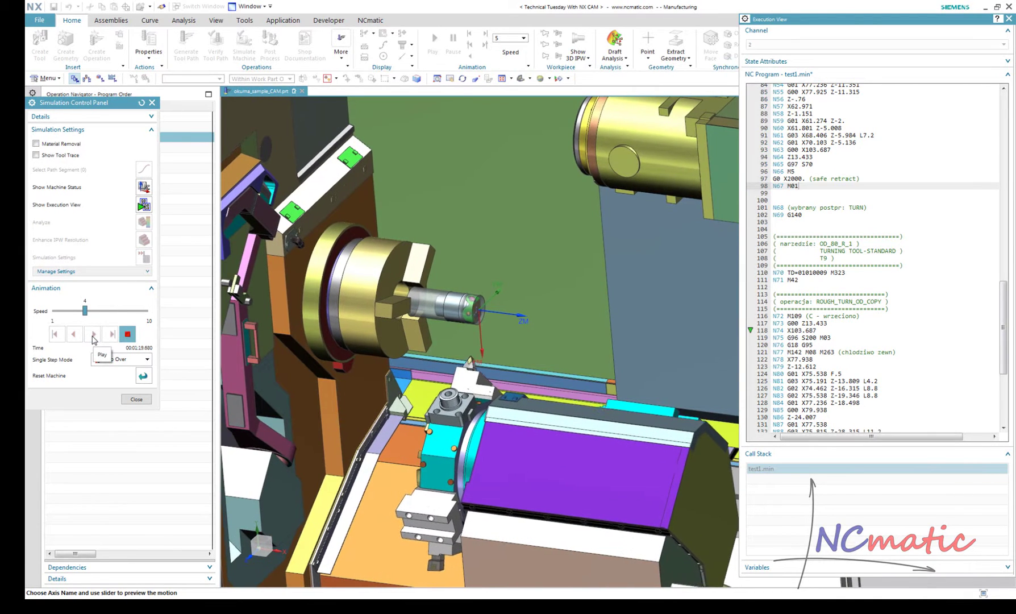
click(104, 311)
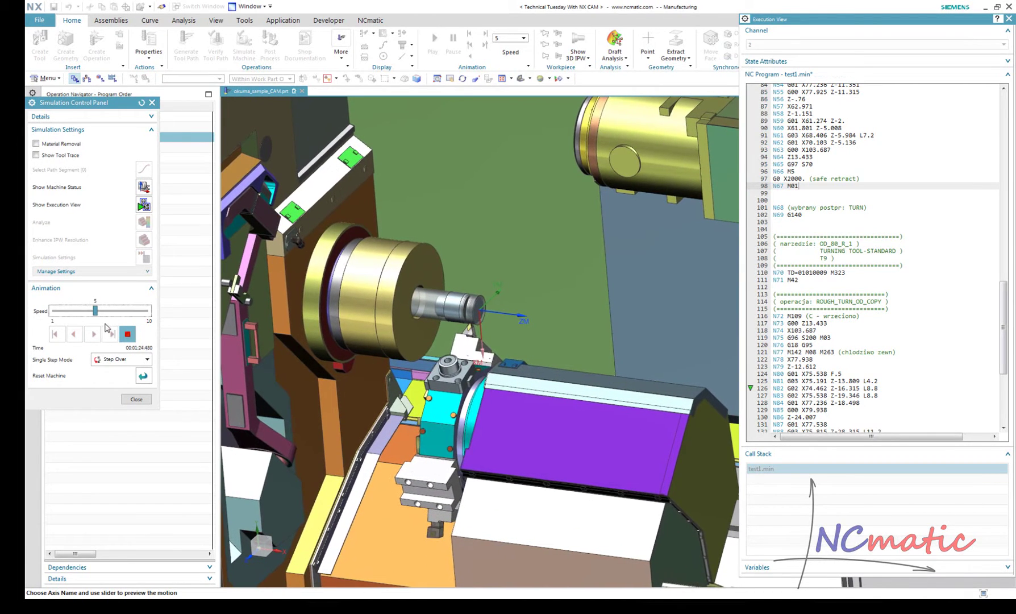
click(121, 313)
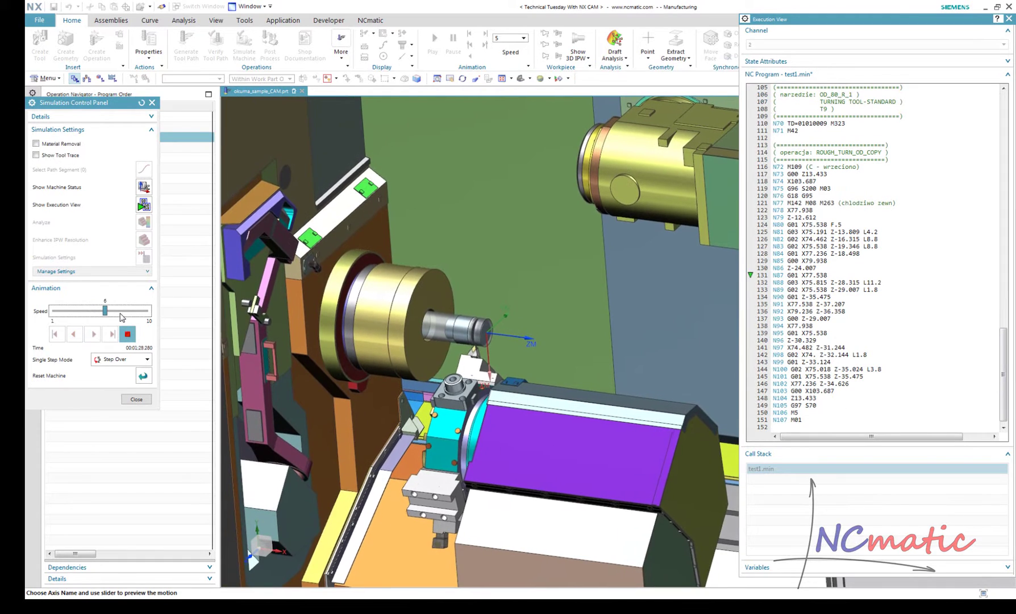
click(127, 334)
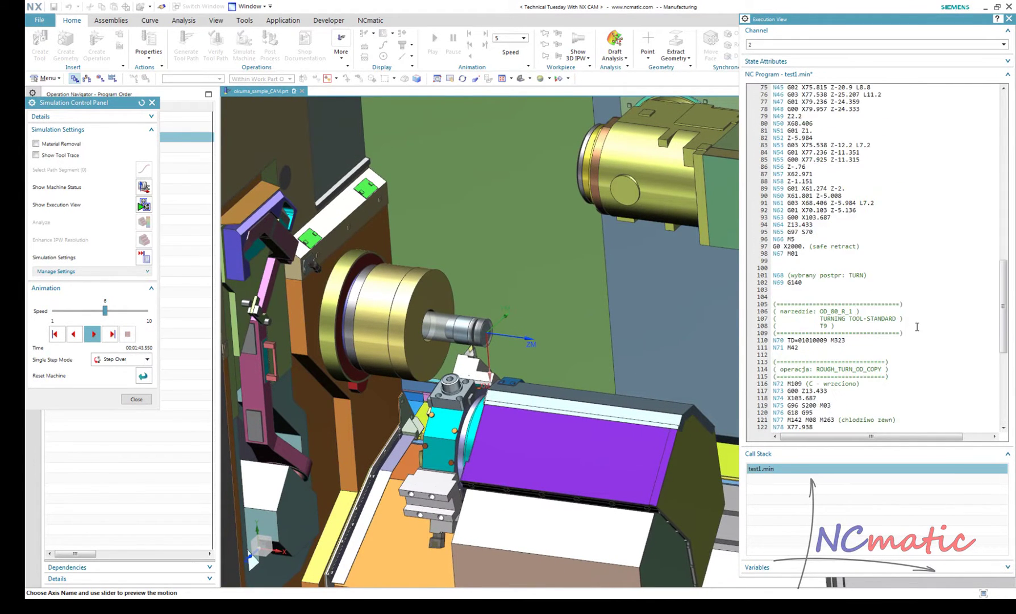
Review the edited test1.min code and the available syntax check, save and export options
scroll(919, 327, up, 10)
scroll(918, 327, up, 6)
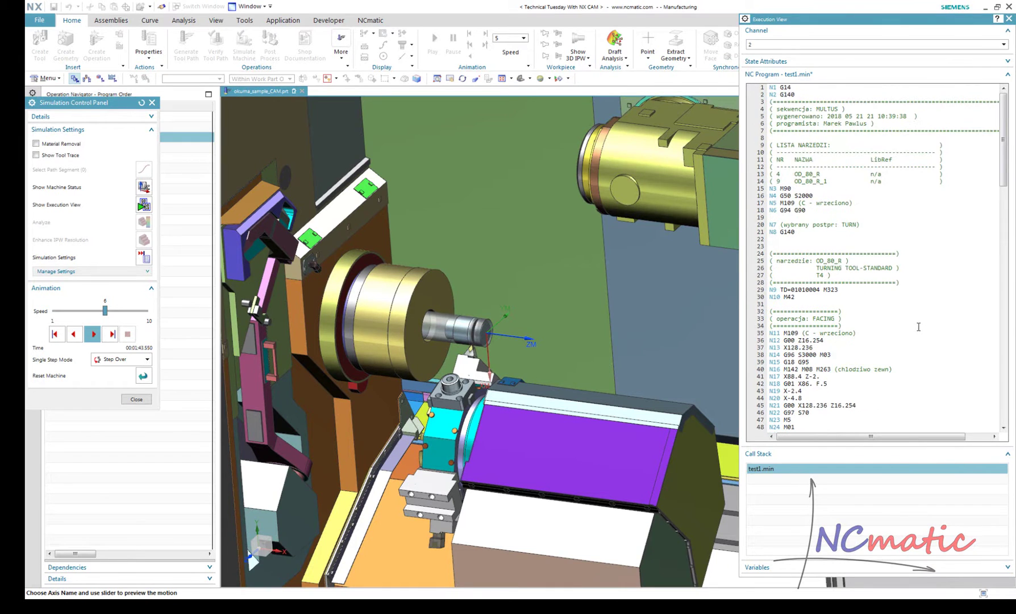
scroll(918, 326, down, 11)
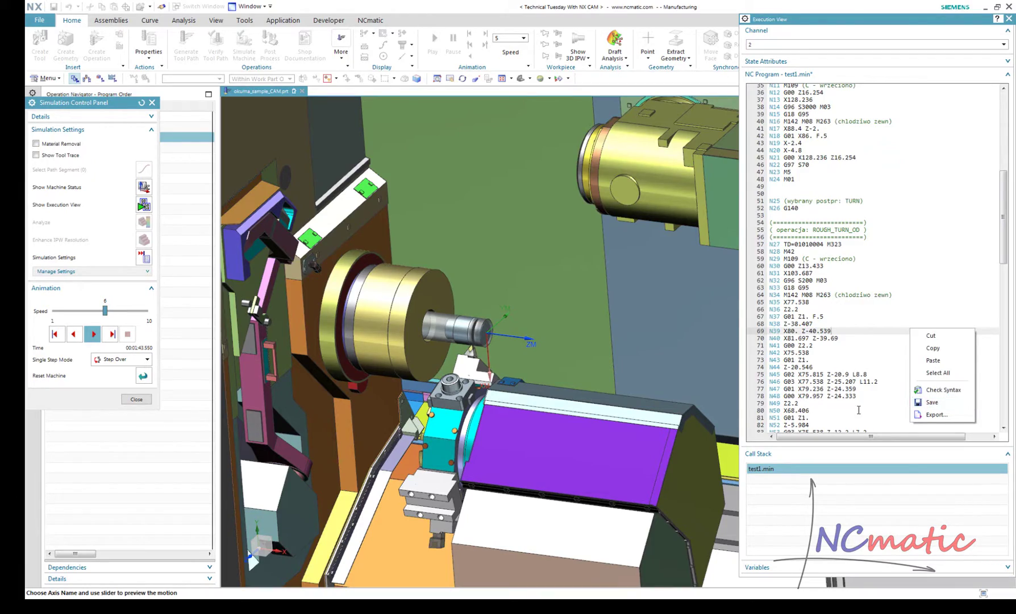
click(858, 410)
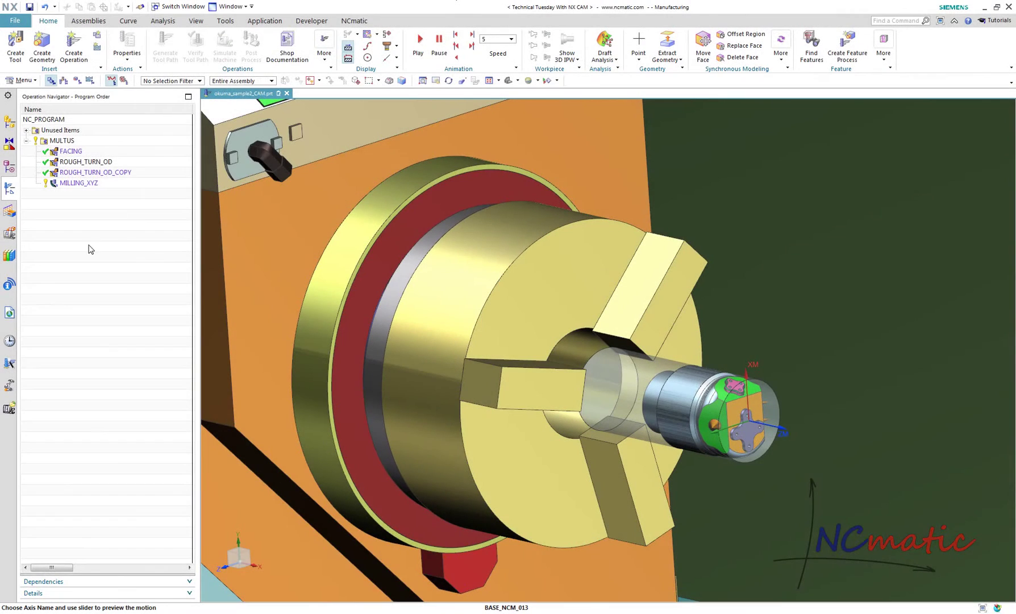
Replay the MILLING_XYZ tool path in okuma_sample2_CAM.prt at animation speed 8 and close the visualization
click(79, 182)
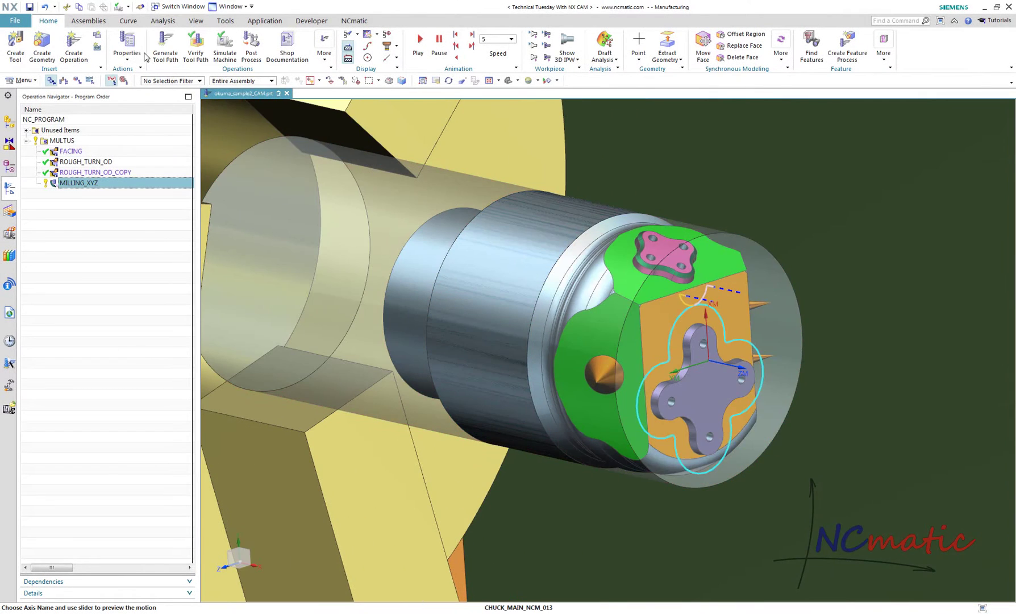
click(186, 51)
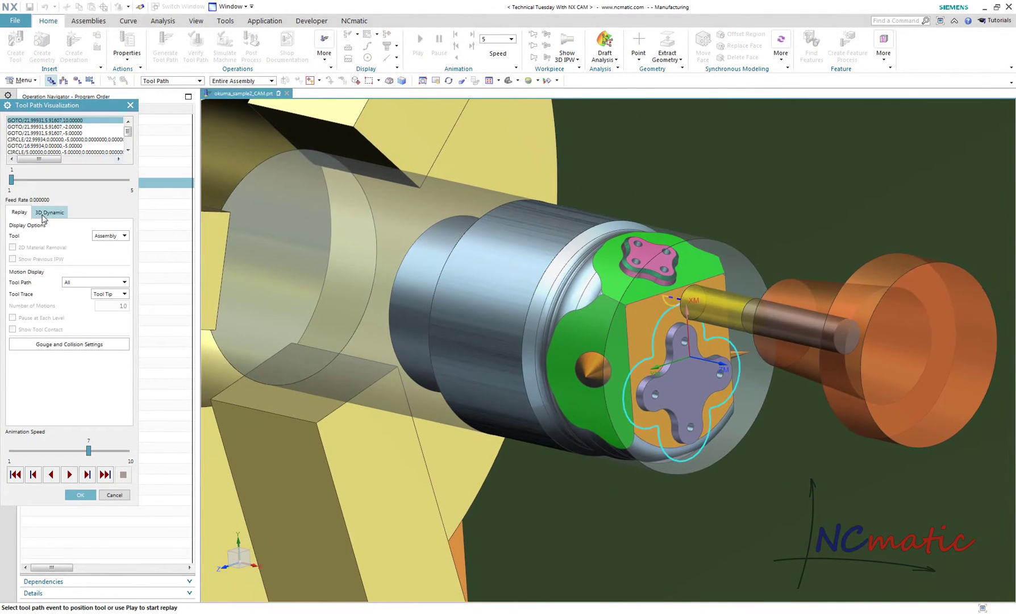
click(50, 211)
click(19, 212)
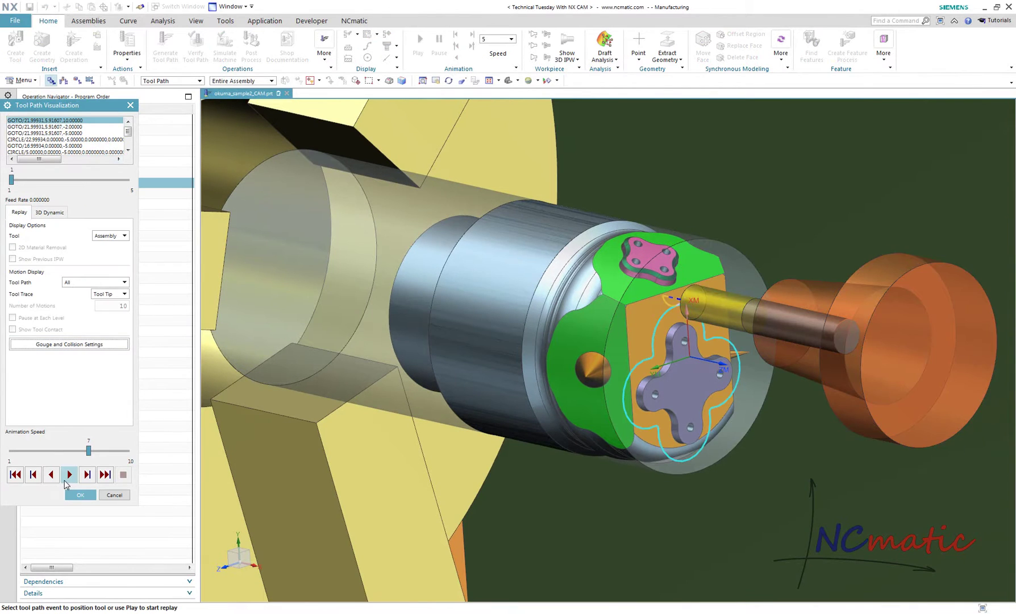
click(69, 474)
drag(89, 451, 101, 450)
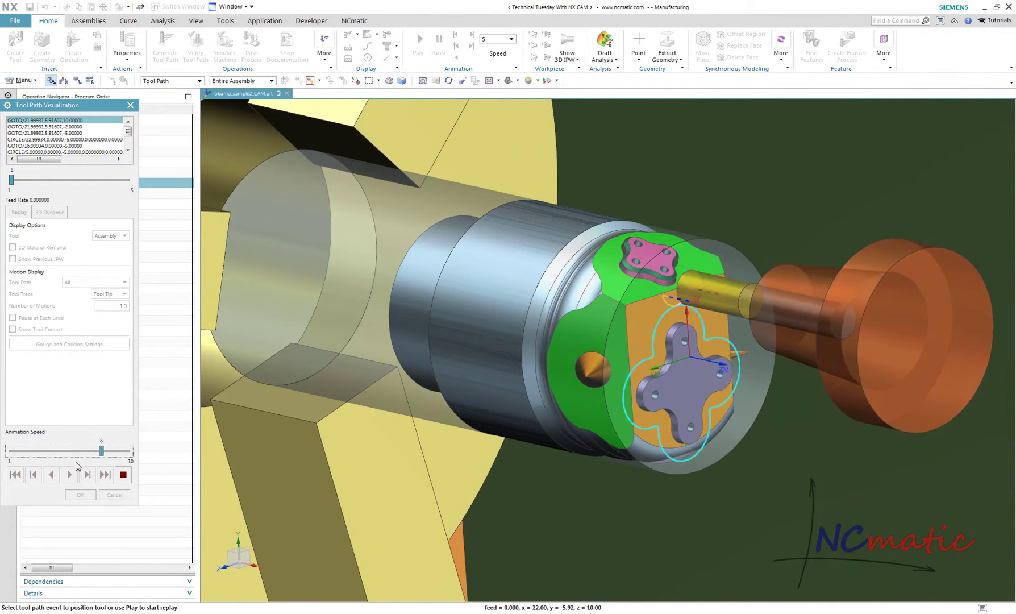
click(81, 494)
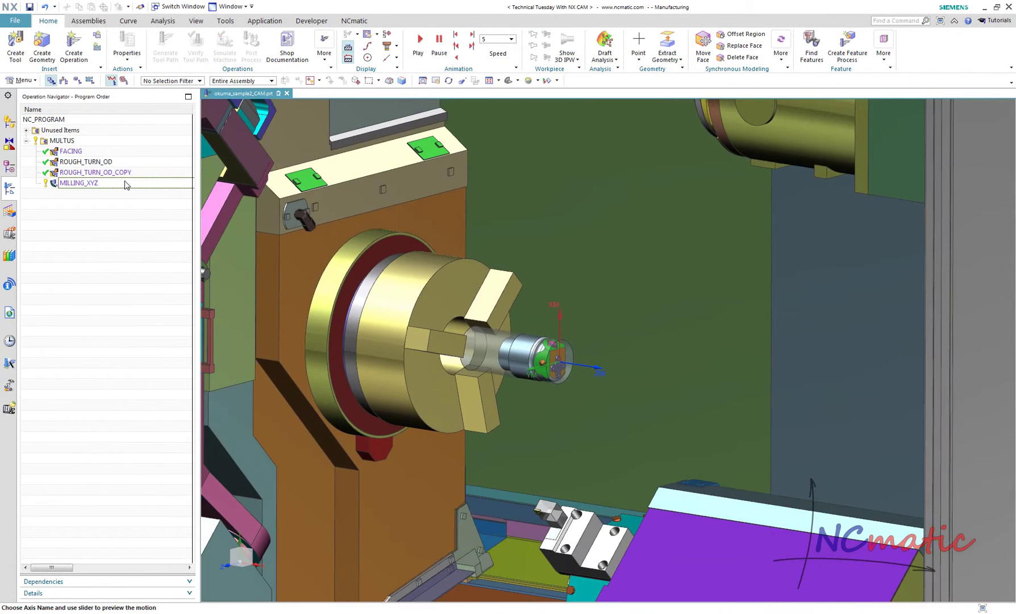
Start the machine code simulation of MILLING_XYZ and collapse the channel 2 and unassigned axes in Machine Status
click(108, 182)
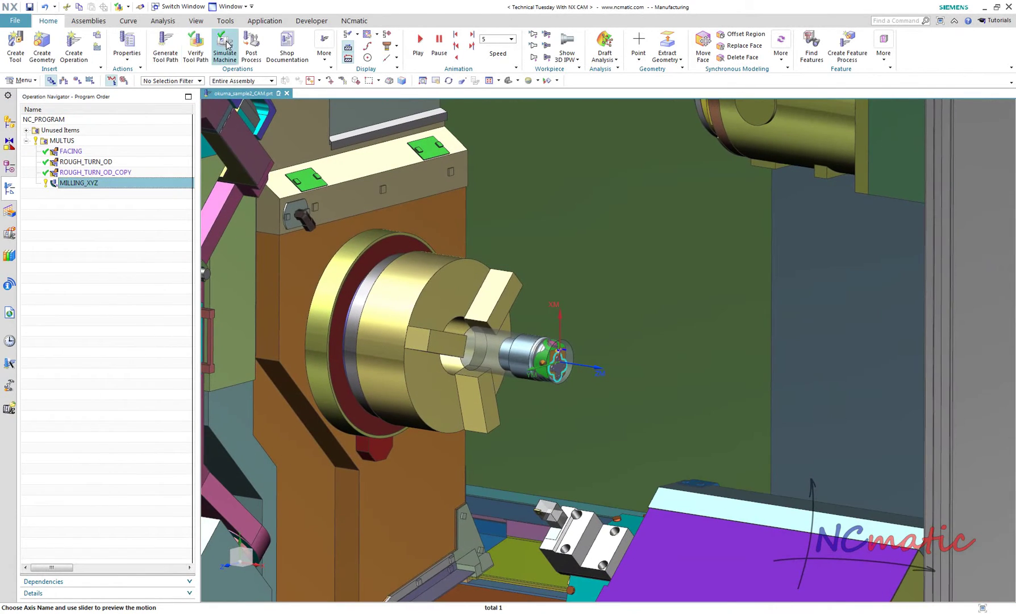
click(227, 43)
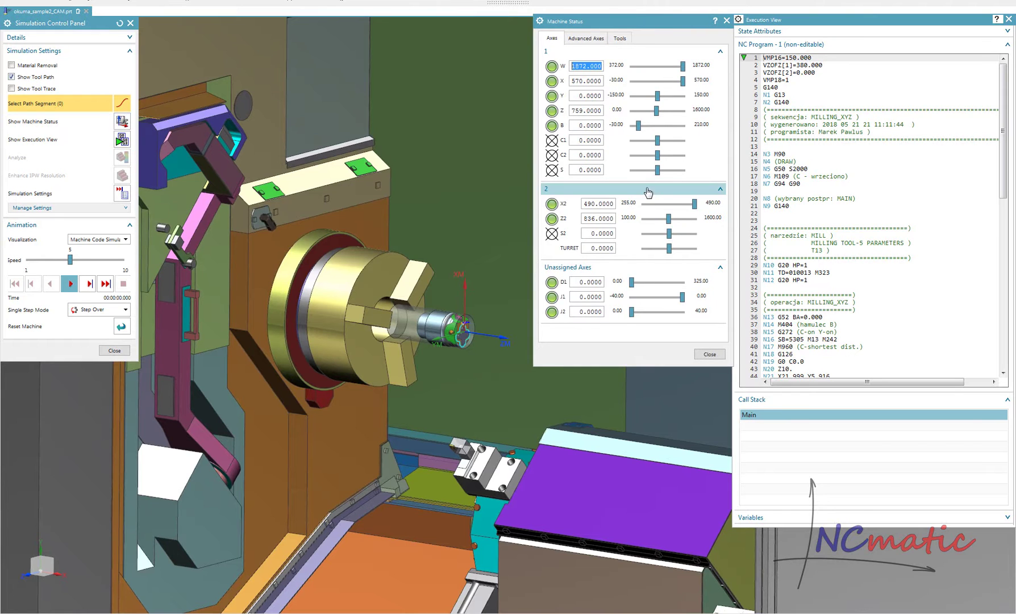
click(648, 188)
click(649, 202)
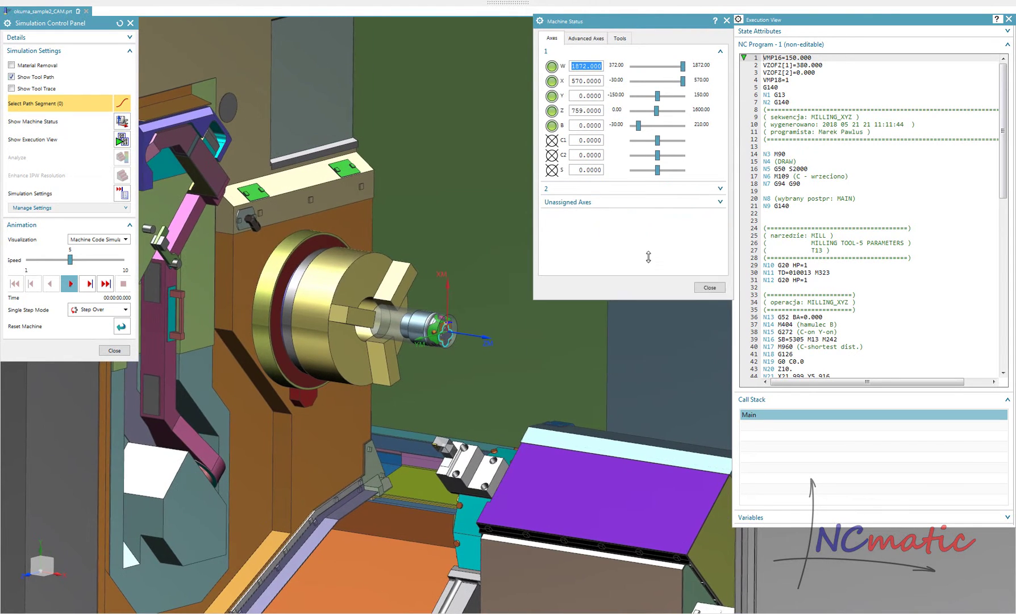
drag(648, 257, 648, 240)
middle_drag(597, 335, 571, 352)
scroll(569, 353, up, 4)
scroll(557, 362, down, 4)
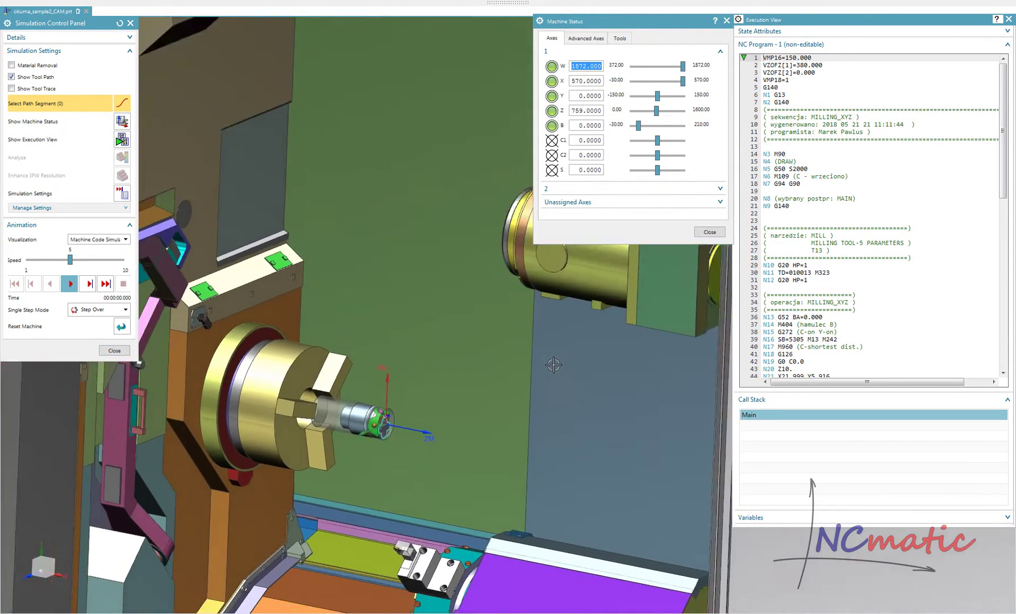
scroll(554, 365, down, 3)
scroll(559, 324, up, 4)
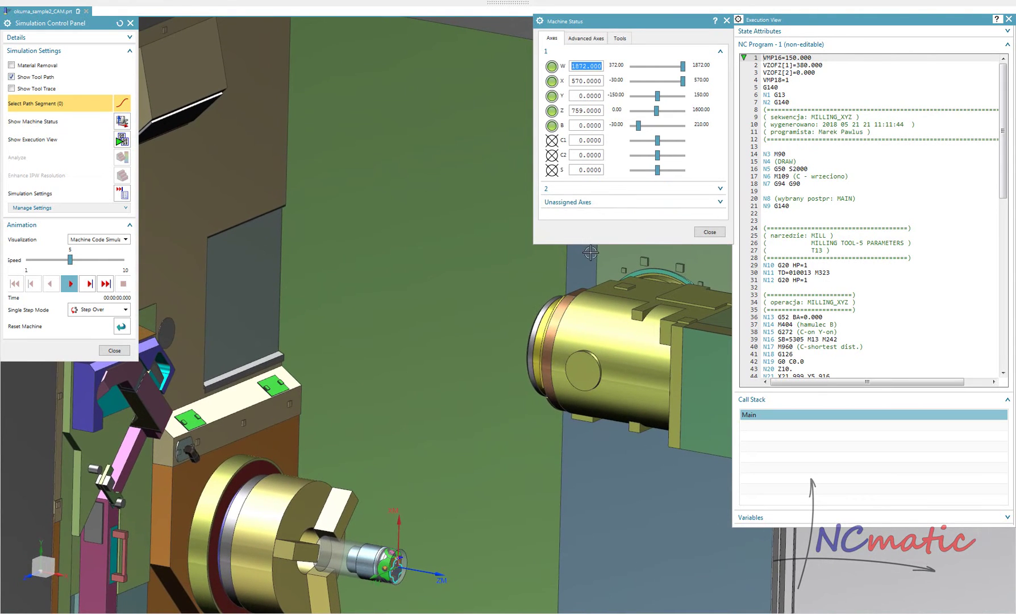
Collapse the Call Stack, enlarge the NC program listing and arrange Machine Status beside the Execution View
click(807, 399)
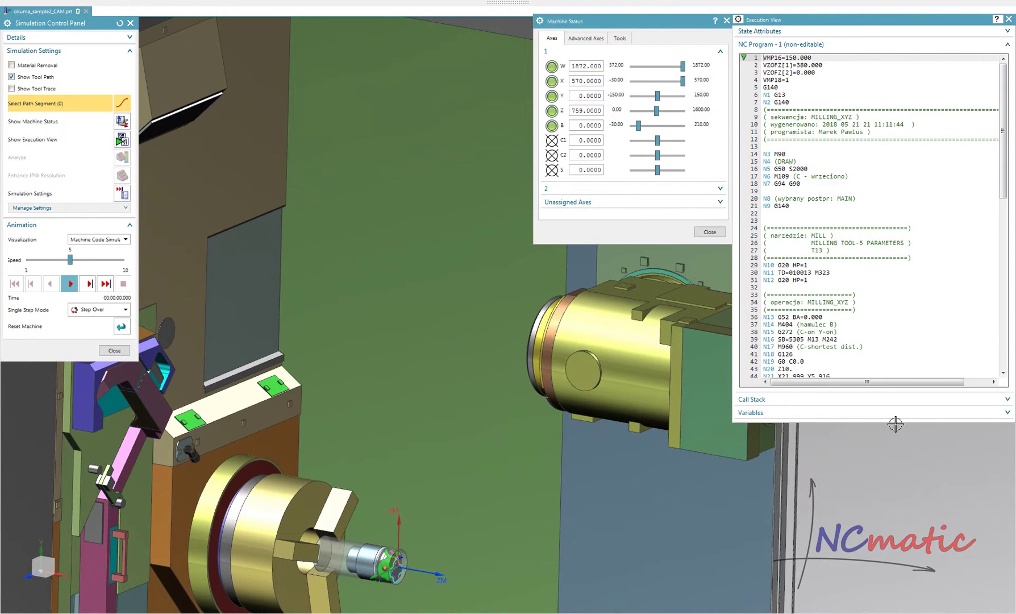
drag(895, 425, 895, 603)
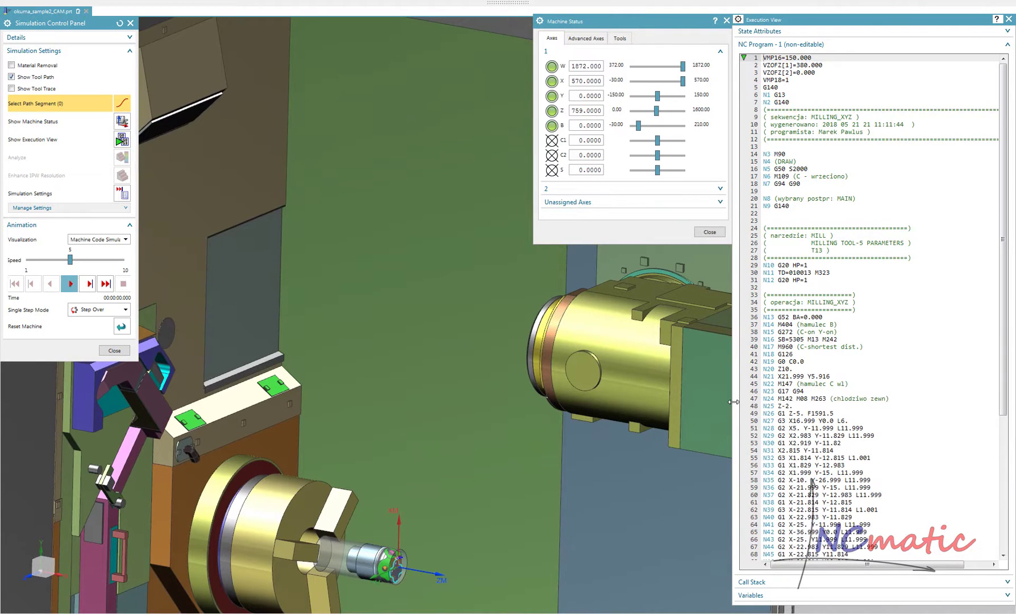
drag(734, 402, 769, 401)
drag(624, 25, 656, 25)
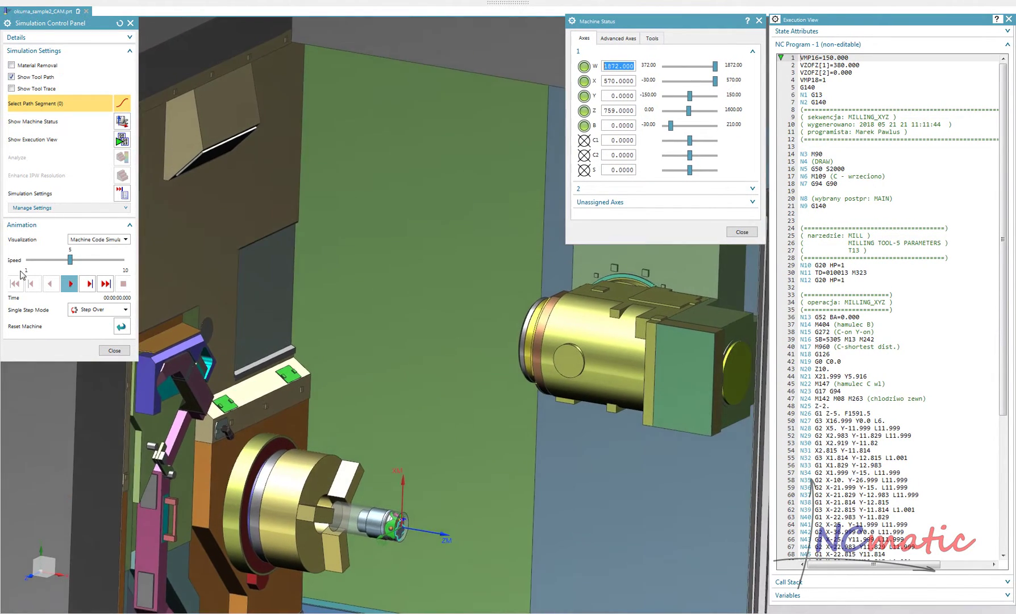
Run the MILLING_XYZ simulation at speed 4, stop it at the X axis limit violation and close the simulation
drag(70, 259, 59, 259)
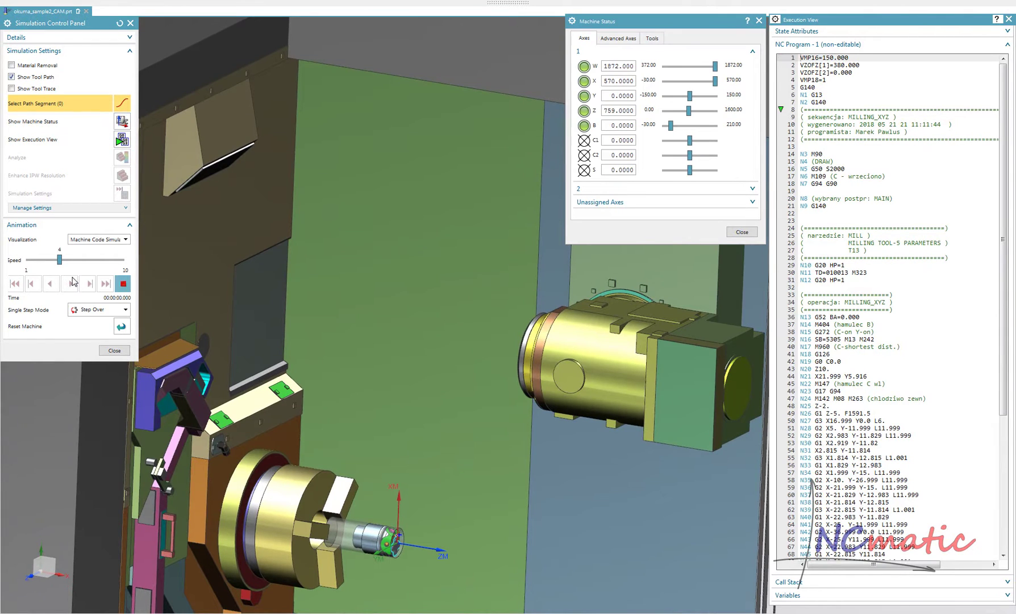
click(71, 282)
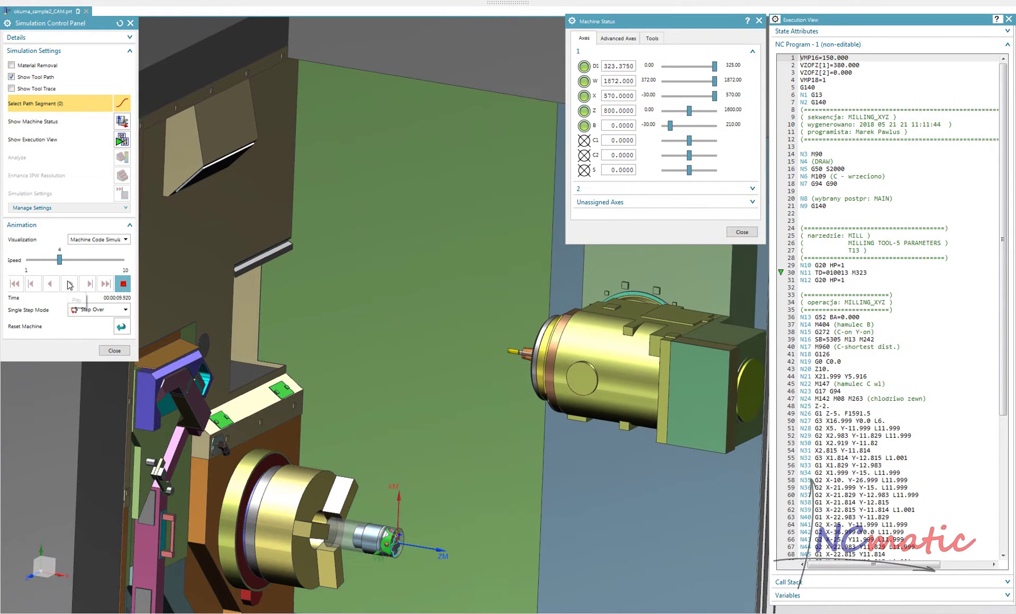
click(44, 262)
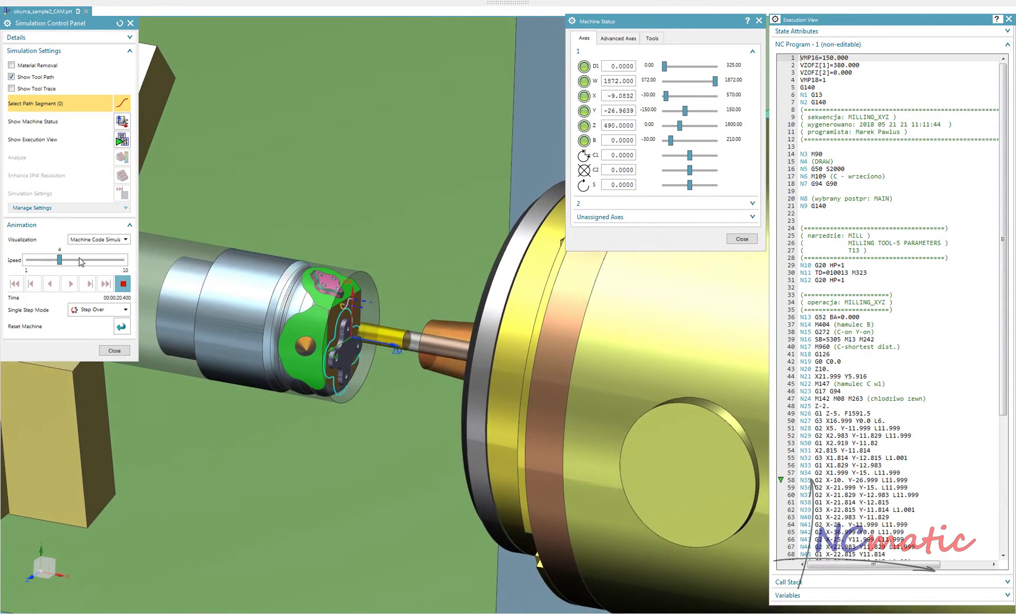
click(79, 261)
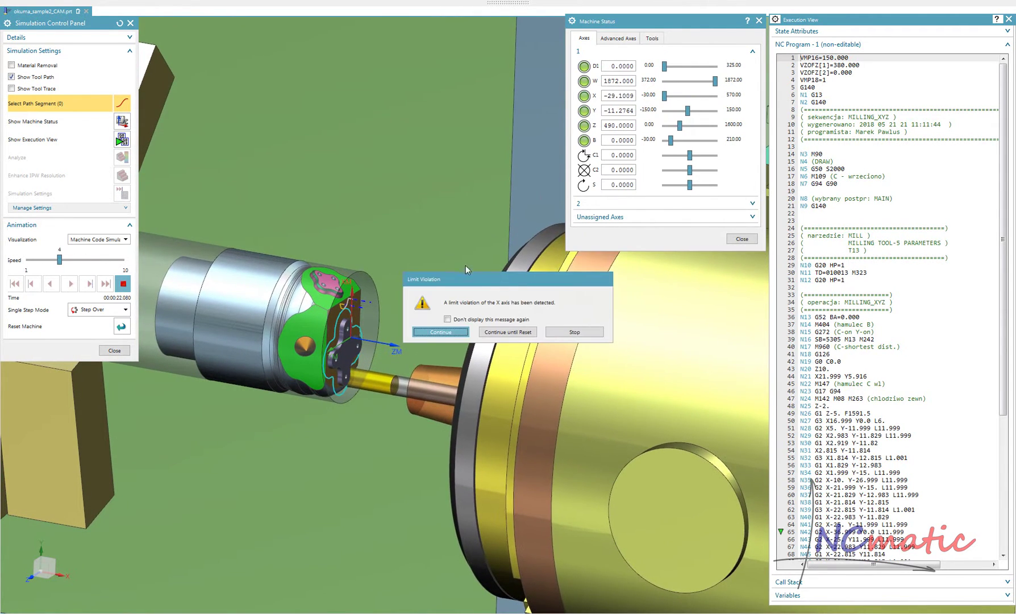
drag(513, 284, 396, 181)
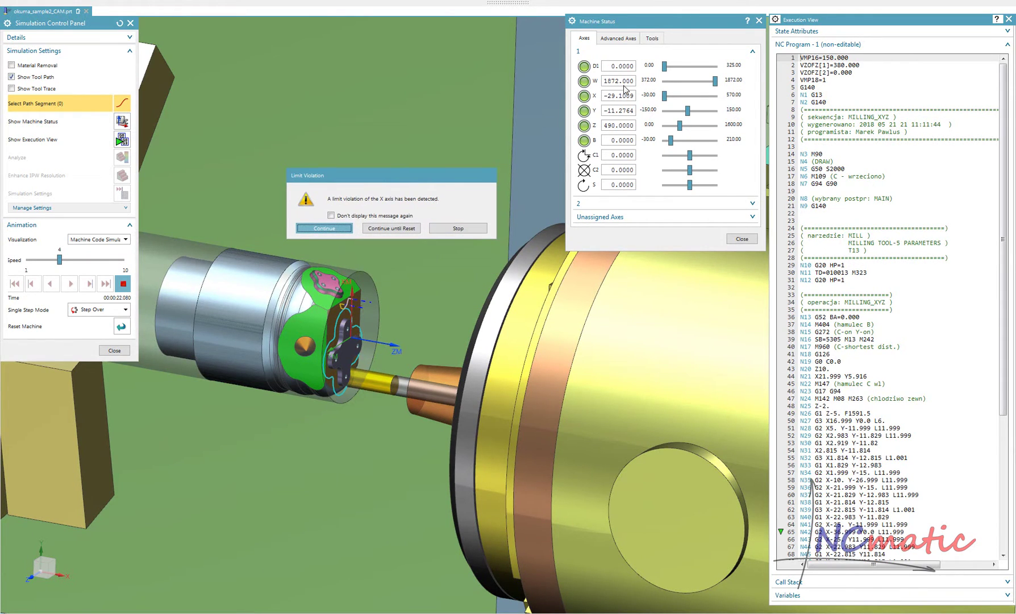
click(458, 228)
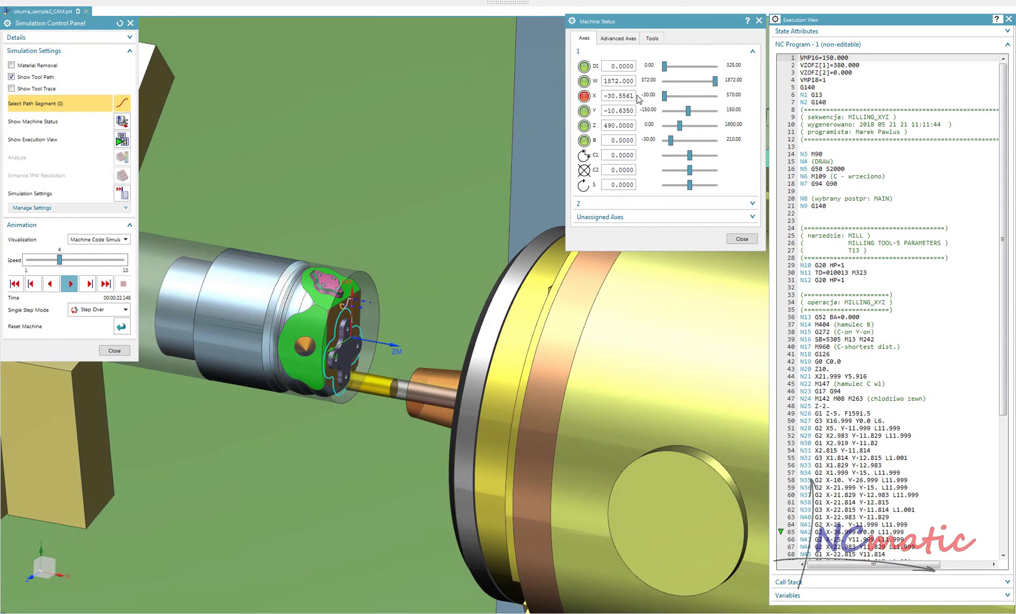
click(124, 352)
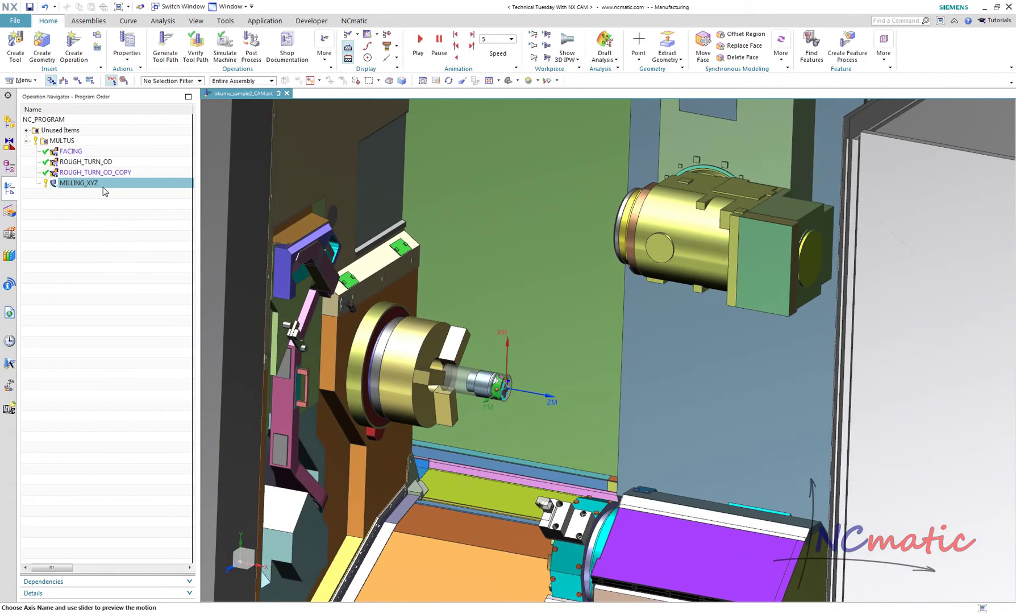
Duplicate the MILLING_XYZ operation in the MULTUS program under the name MILLING_G137
right_click(112, 184)
click(112, 183)
right_click(112, 184)
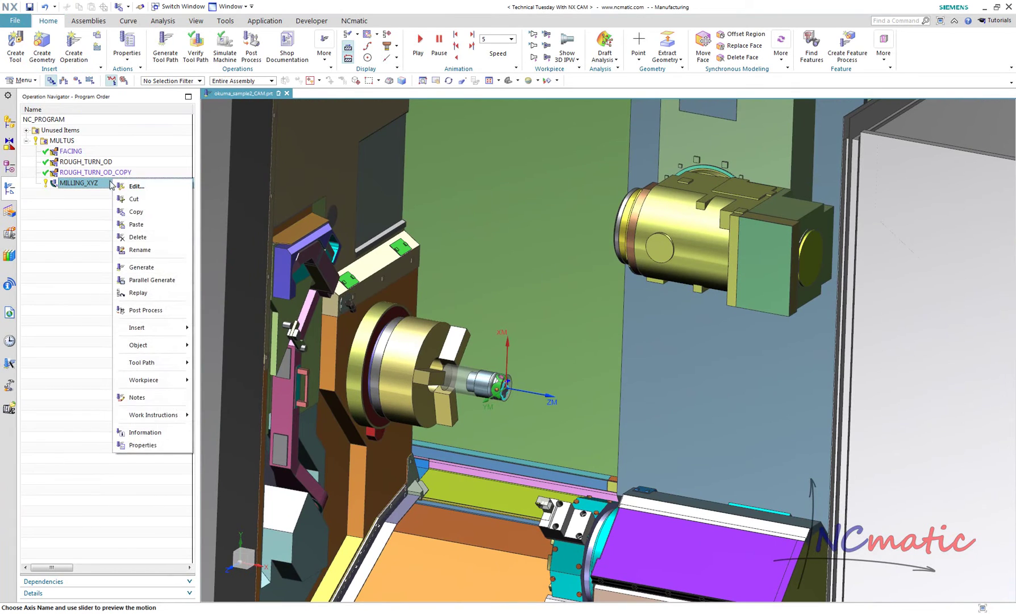
click(137, 212)
key(ctrl+v)
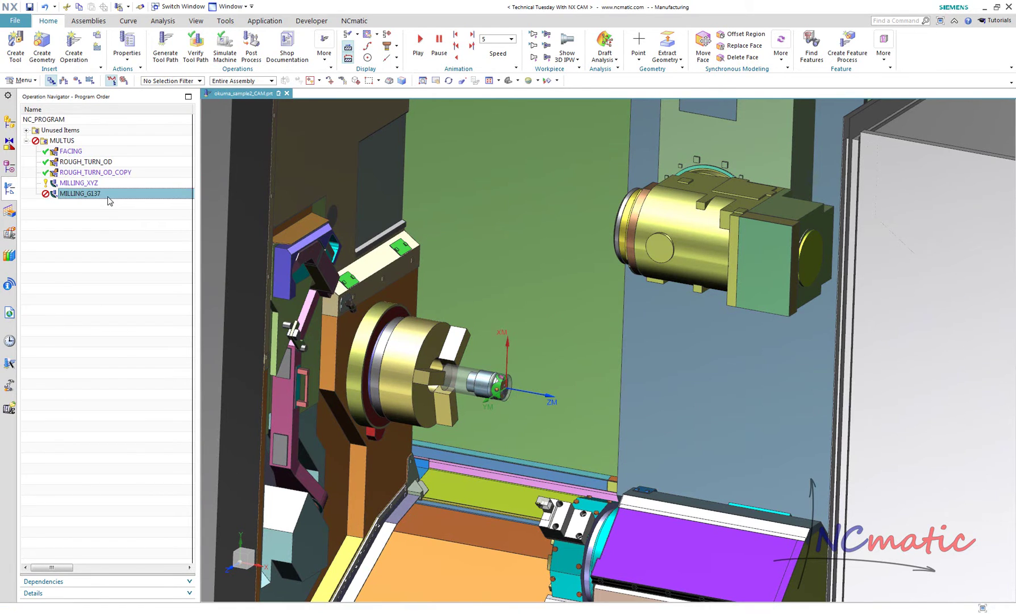
Set the MILLING_G137 operation's method to MILLING_G137 and generate its tool path
double_click(108, 195)
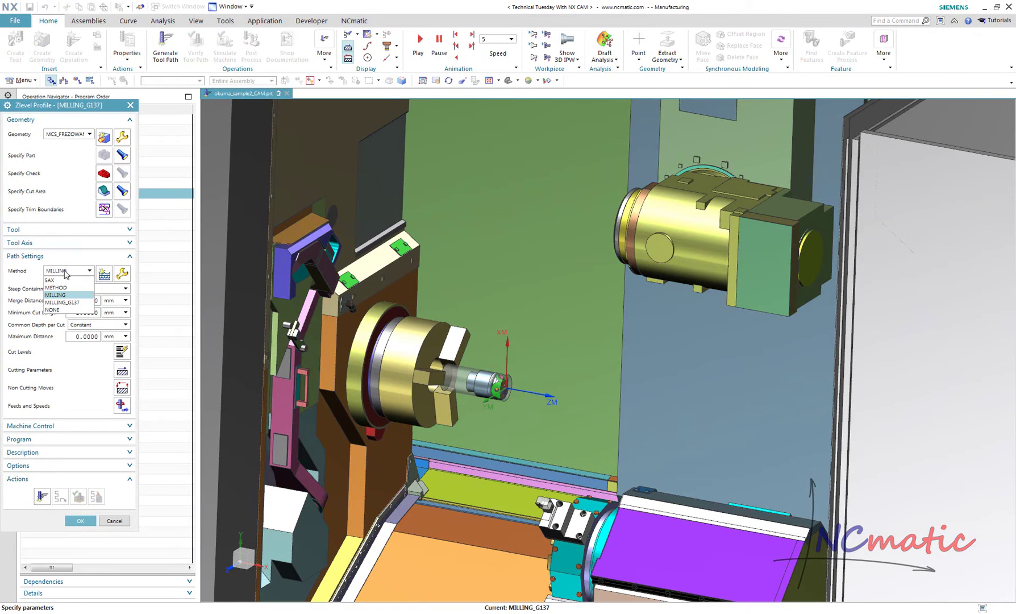
click(88, 304)
middle_click(88, 304)
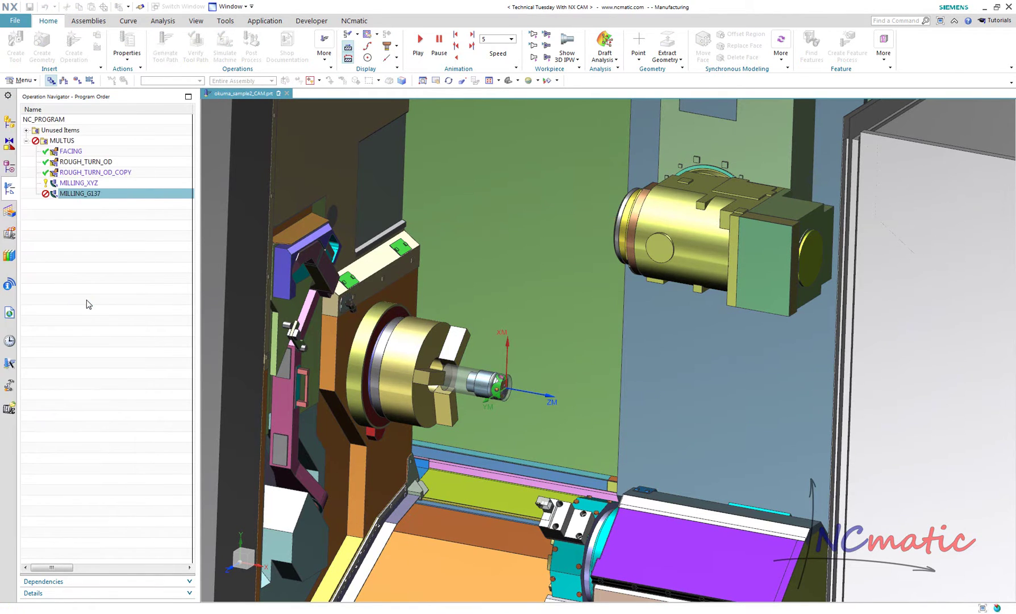
click(80, 521)
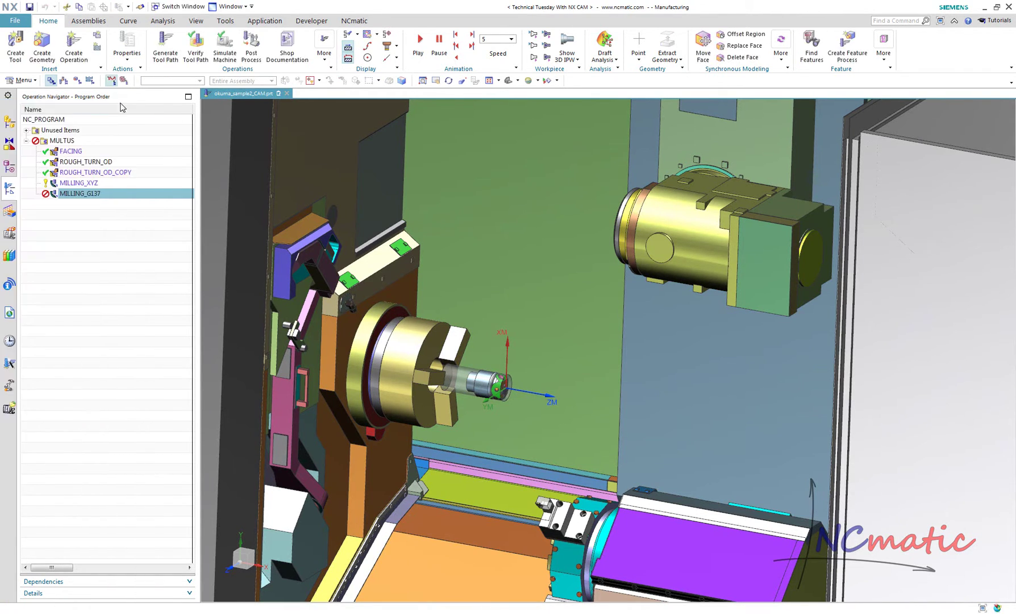
click(166, 55)
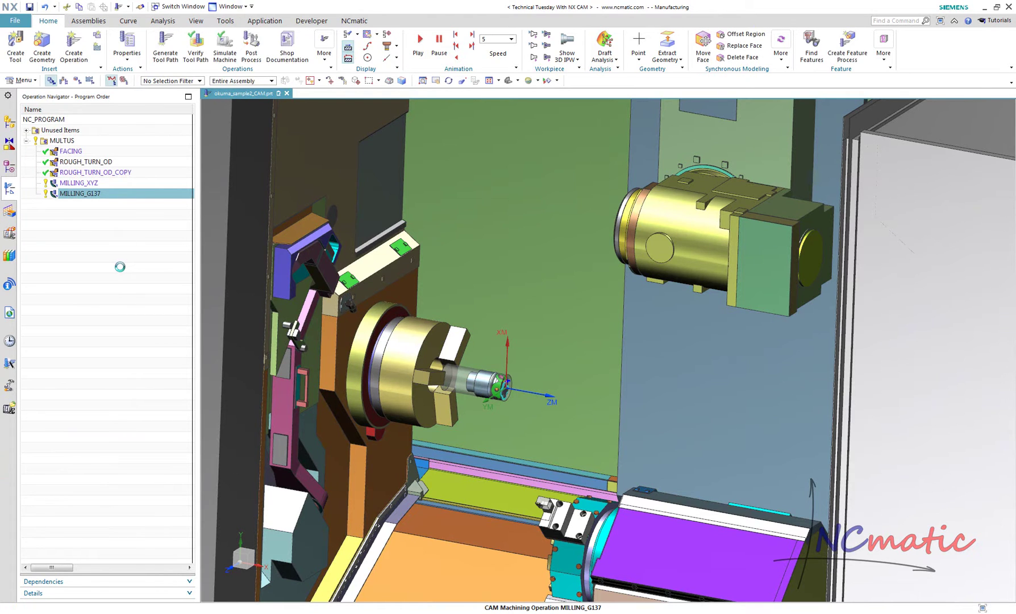
Start the machine code simulation of MILLING_G137 and examine the G137, G101 and G103 lines in an enlarged program listing
click(216, 47)
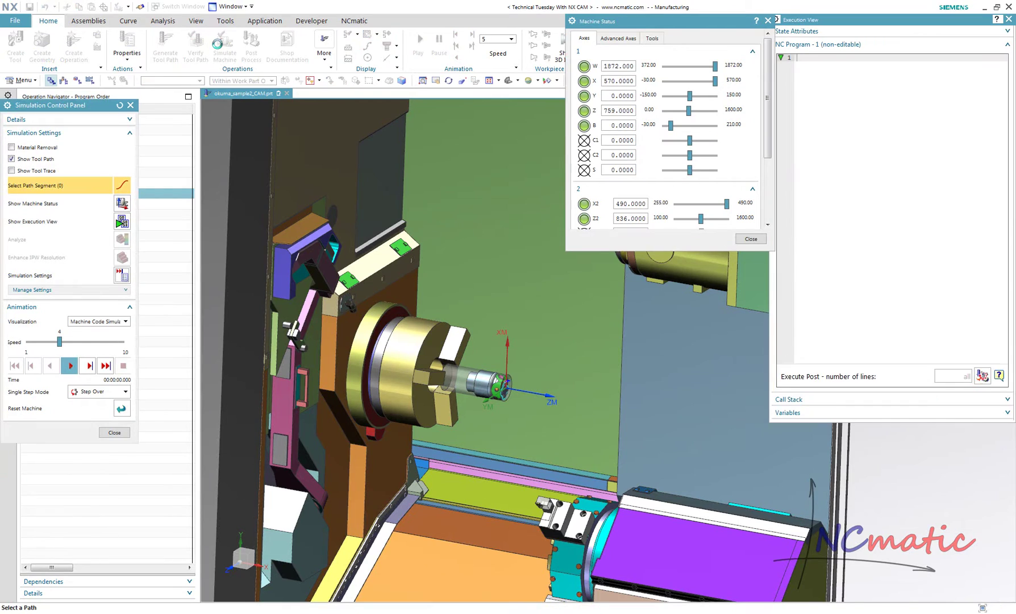
key(alt+Return)
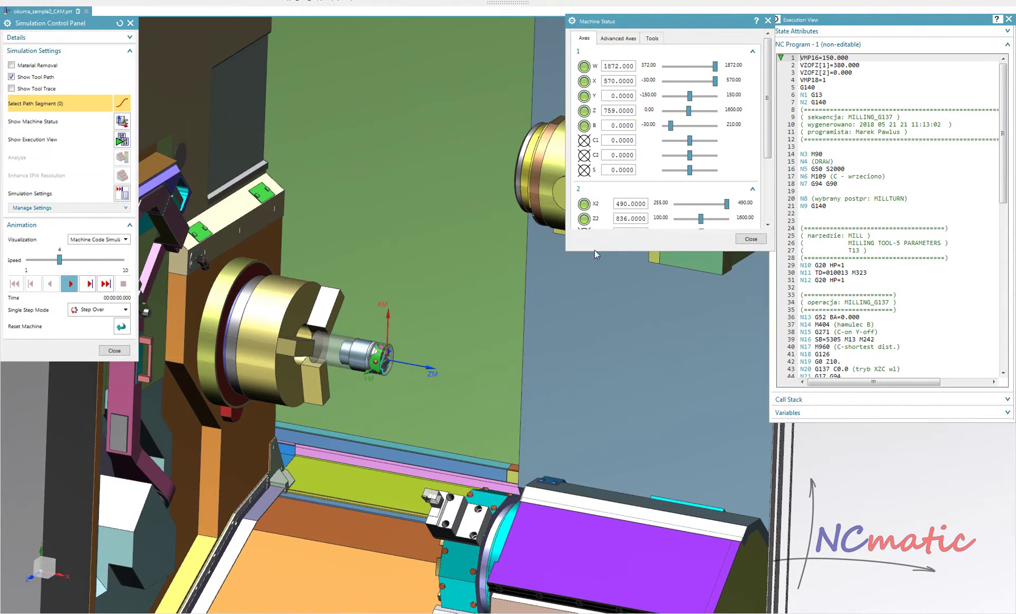
drag(607, 244, 614, 156)
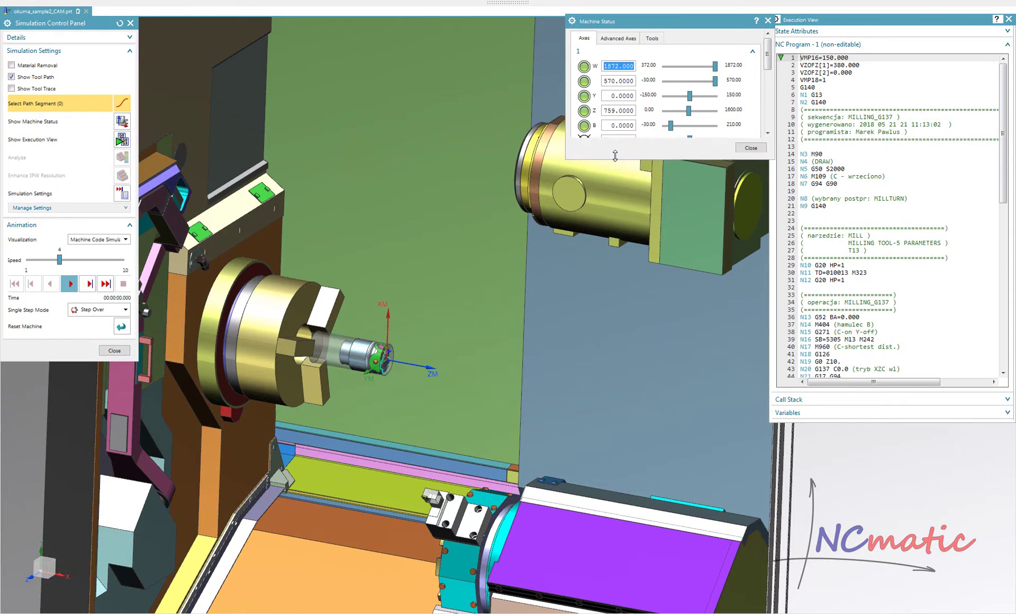
drag(858, 422, 868, 585)
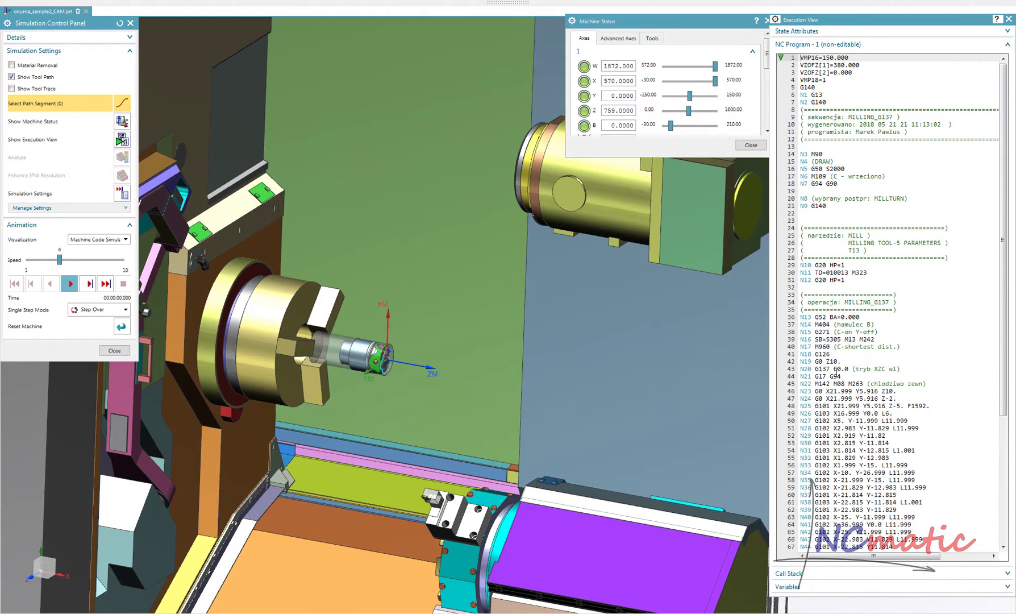
drag(834, 371, 831, 413)
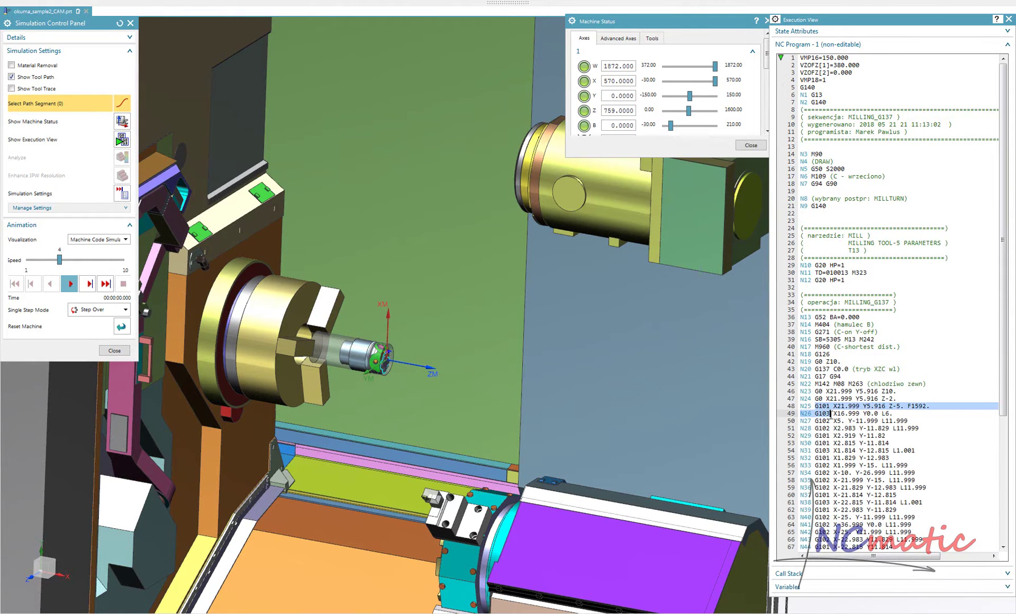
click(838, 434)
Run the MILLING_G137 simulation at speeds between 3 and 5 through its final retract and close the simulation
click(69, 283)
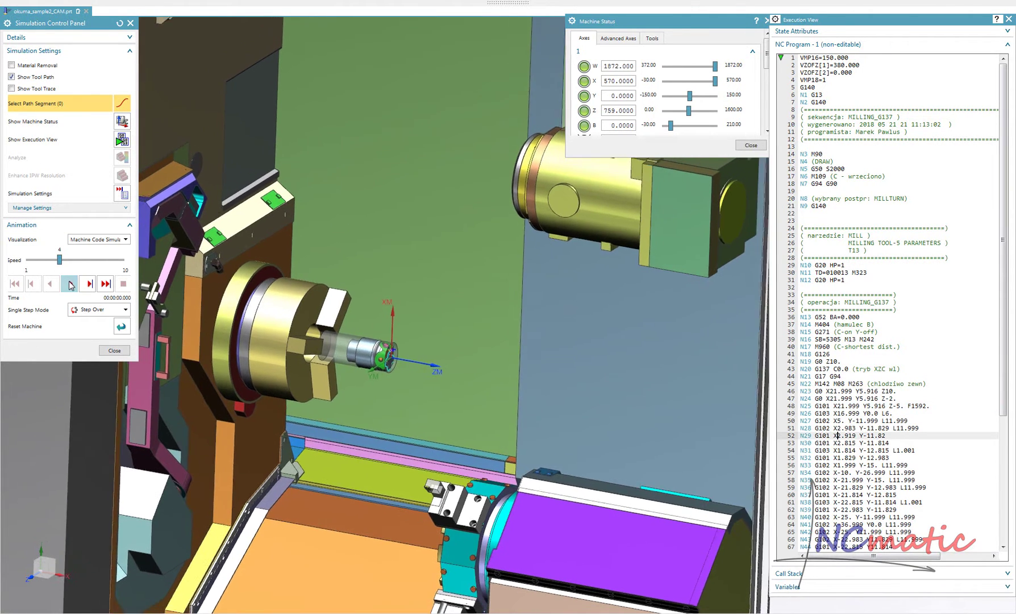
drag(60, 261, 71, 262)
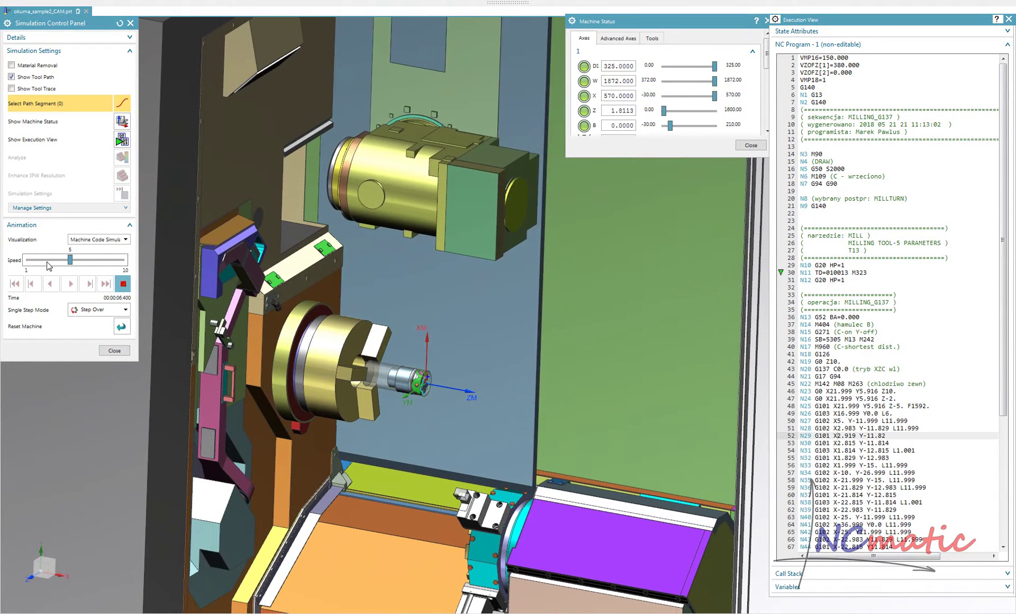
click(47, 262)
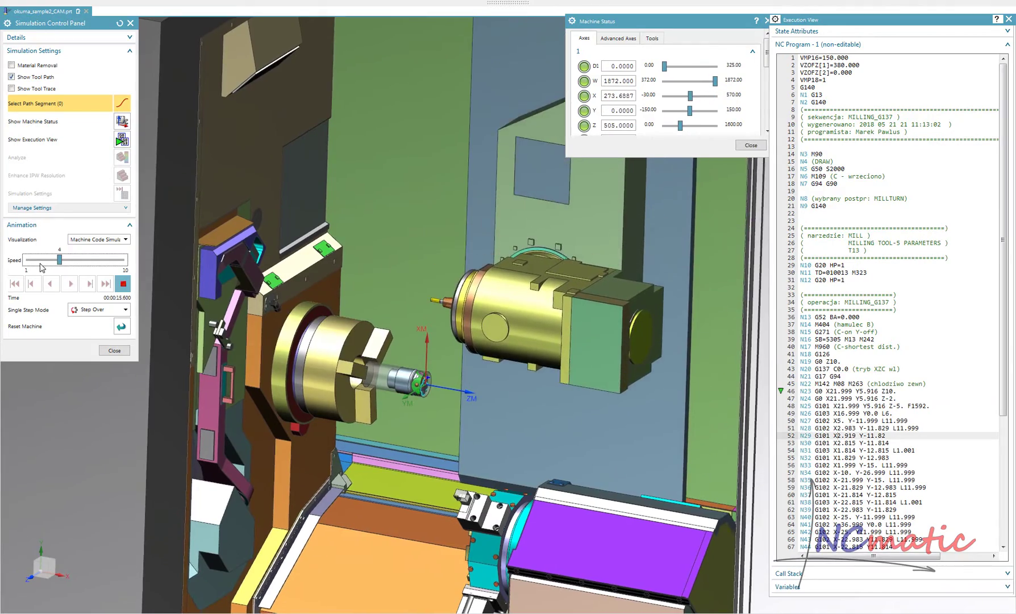
click(41, 265)
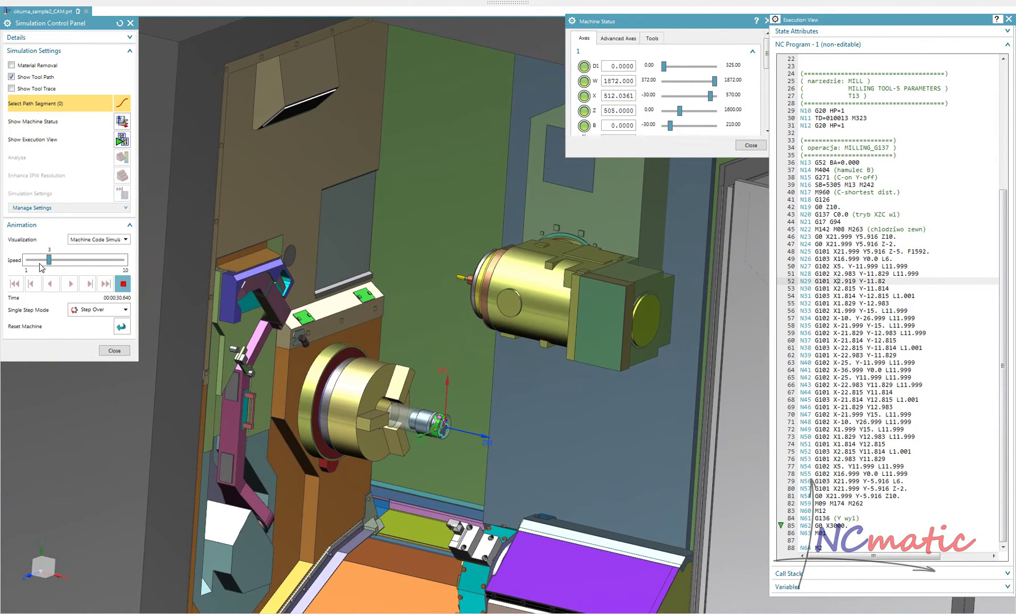
drag(49, 260, 69, 259)
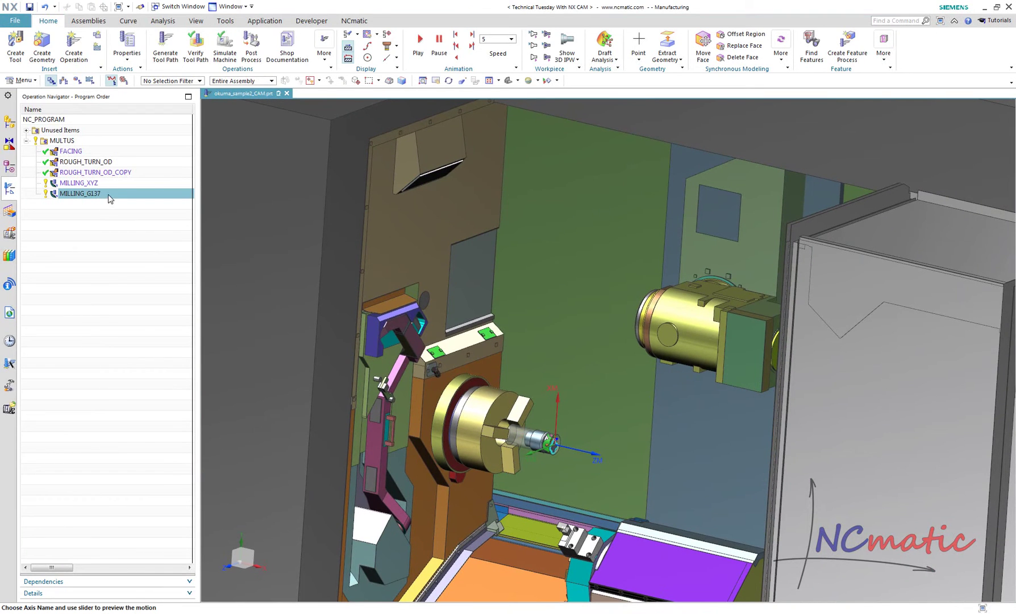
Duplicate MILLING_G137 as MILLING_XZC and regenerate the new operation with the 5AX method
right_click(110, 198)
click(135, 226)
right_click(130, 193)
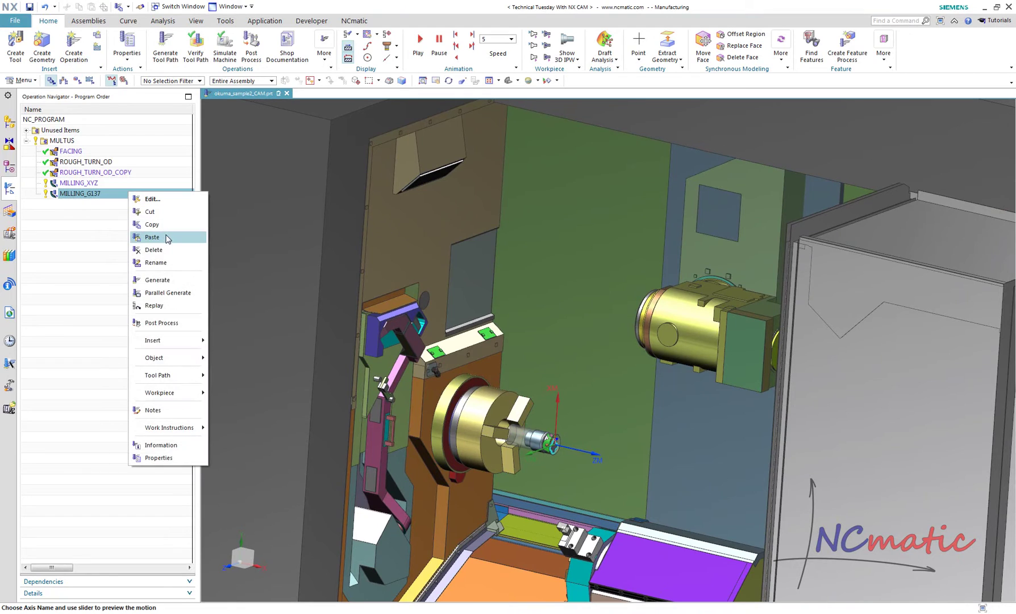
click(152, 237)
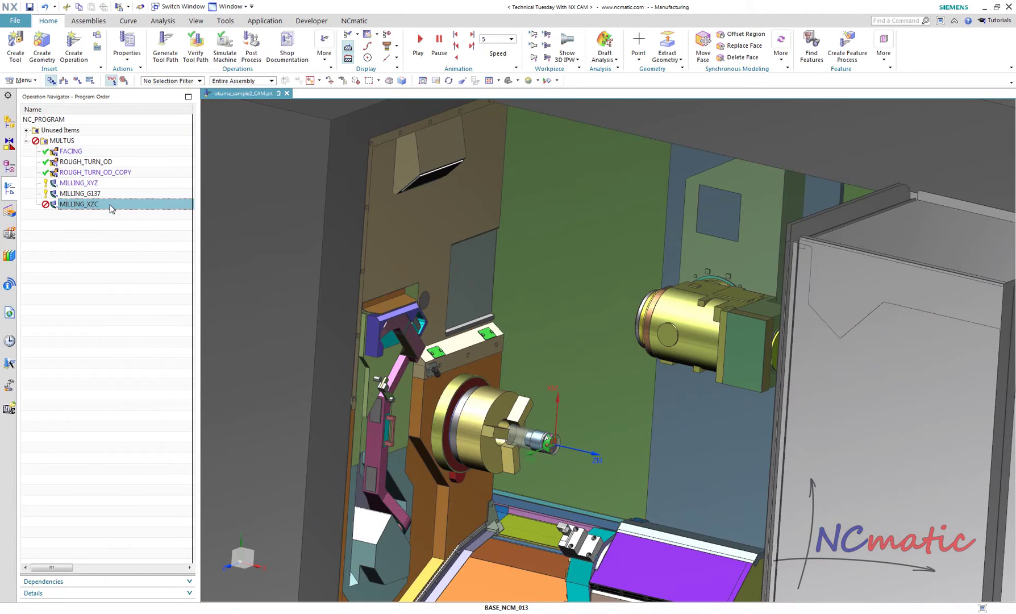
double_click(110, 205)
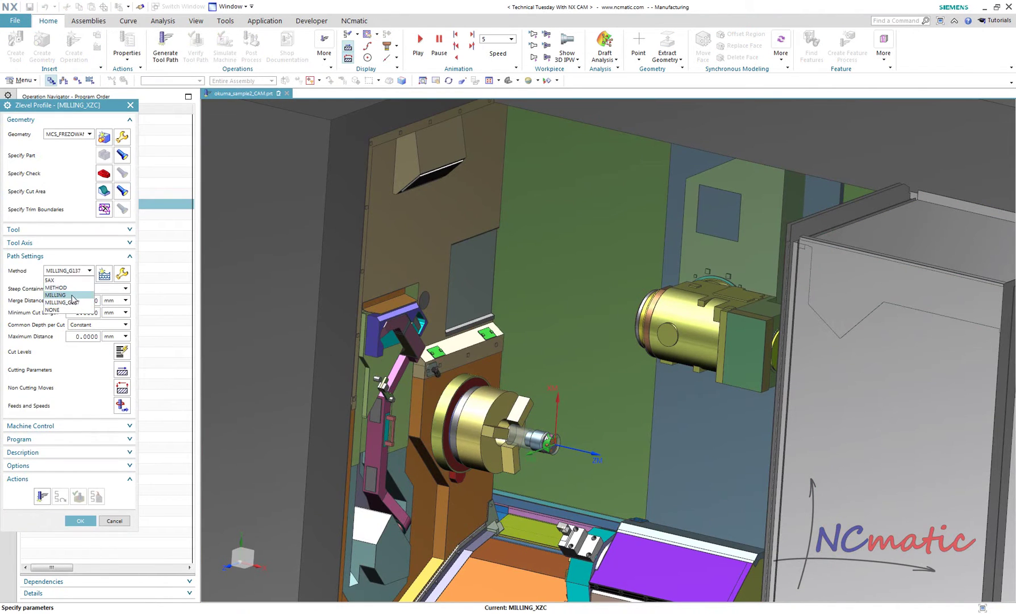
click(70, 279)
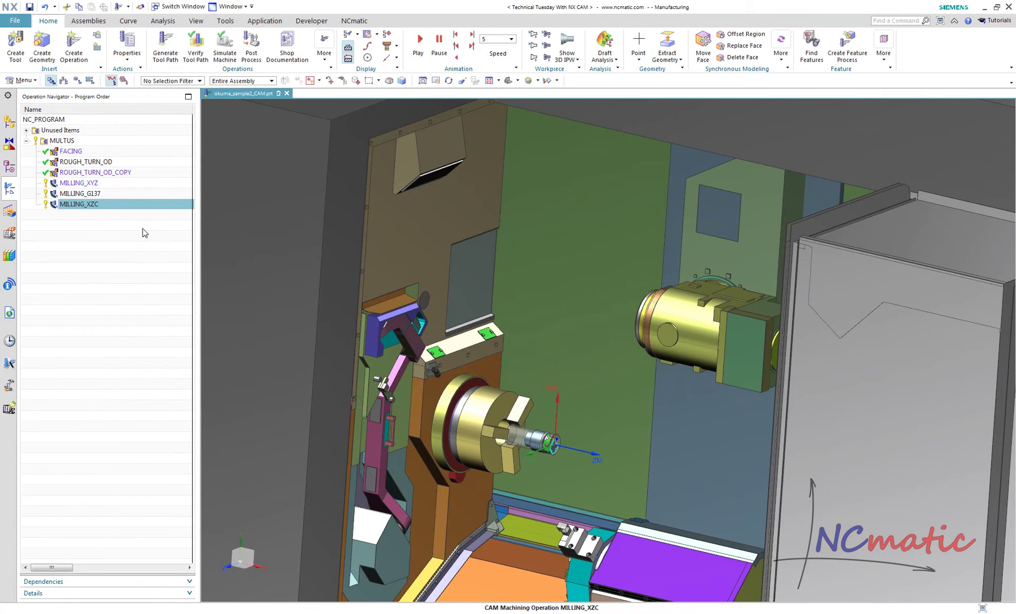
Add a Lock Axis start event to MILLING_XZC with status Active and the Y axis locked
right_click(151, 209)
mouse_move(182, 358)
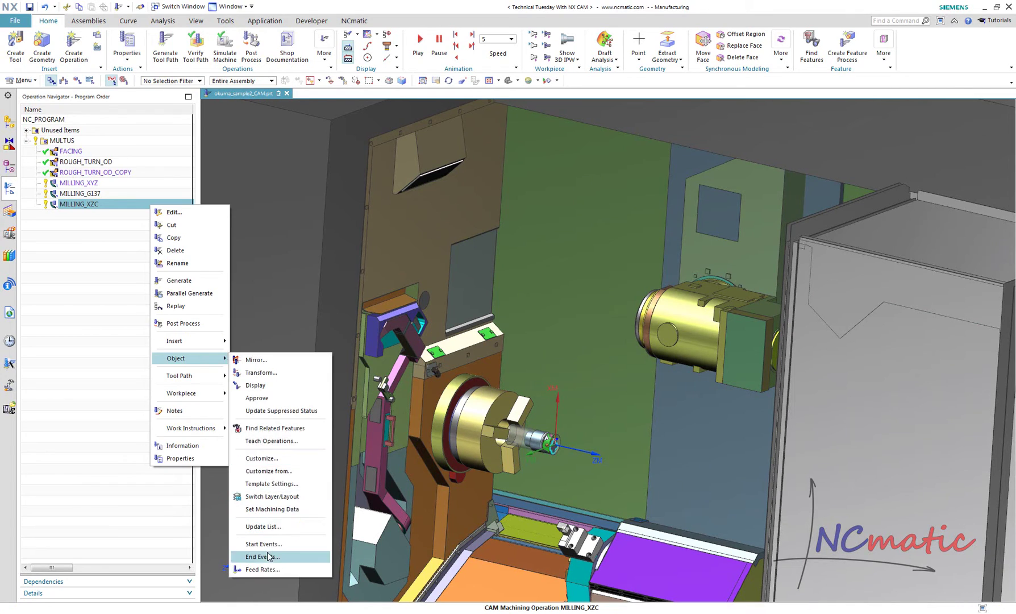
click(263, 544)
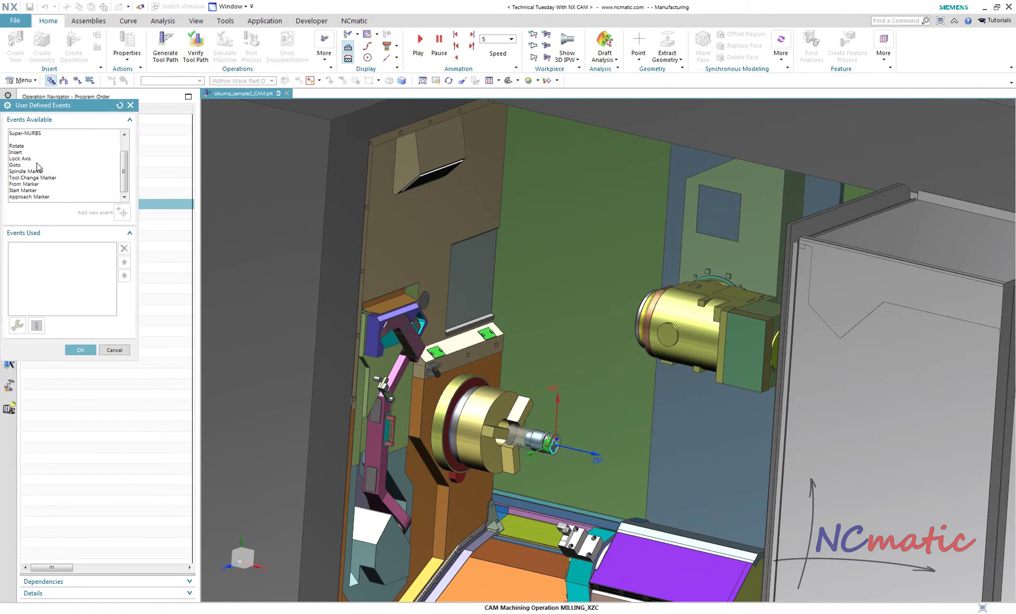
double_click(38, 159)
drag(69, 108, 174, 161)
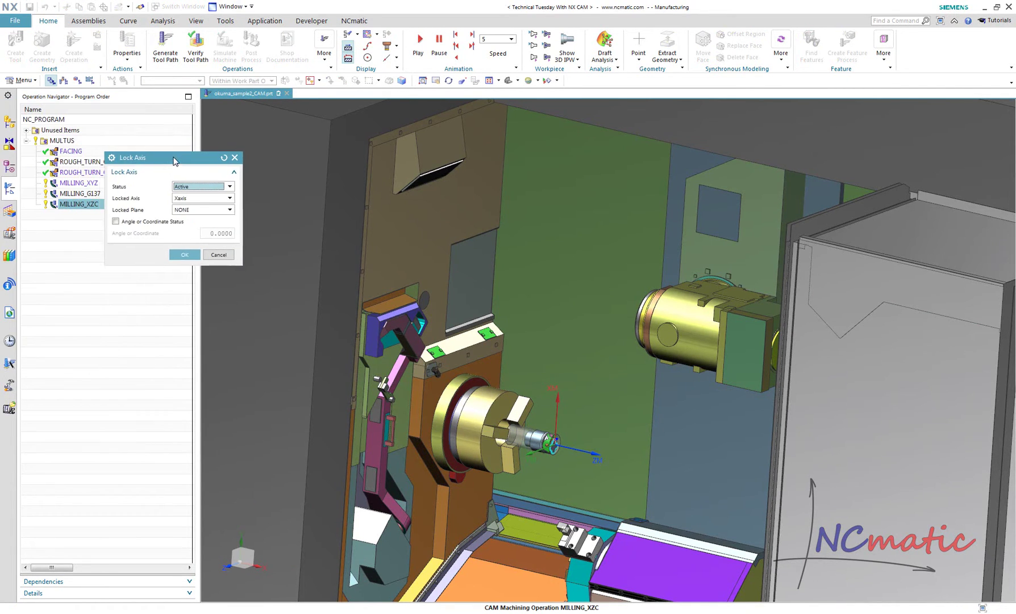
click(188, 198)
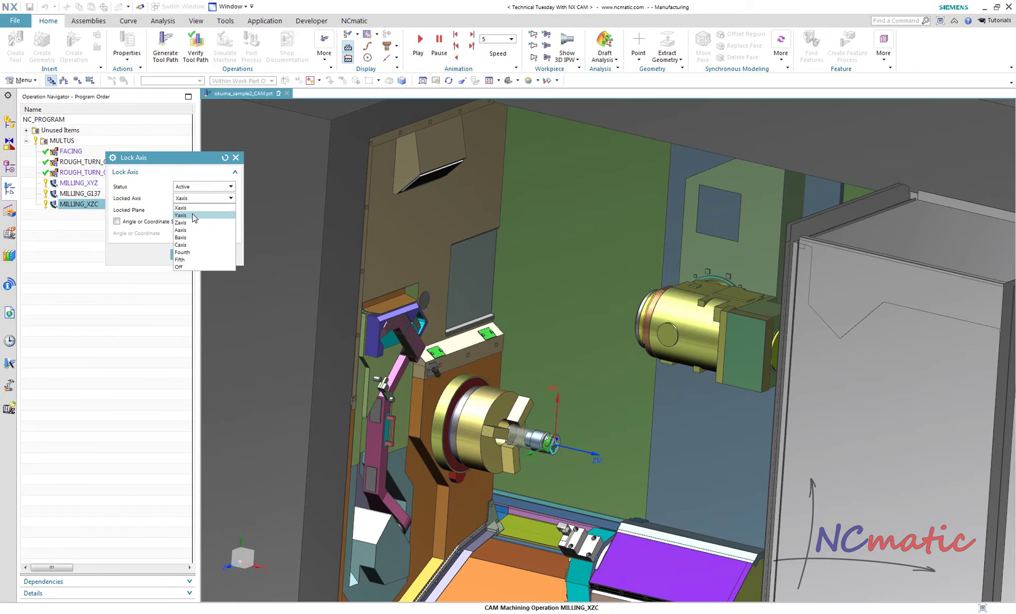
click(193, 216)
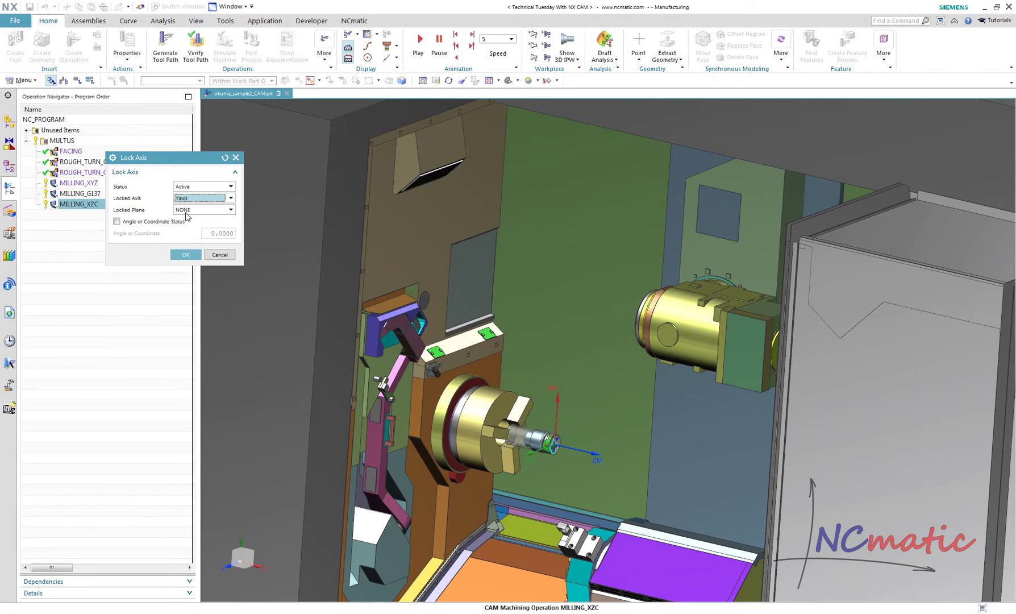
click(186, 255)
middle_click(164, 259)
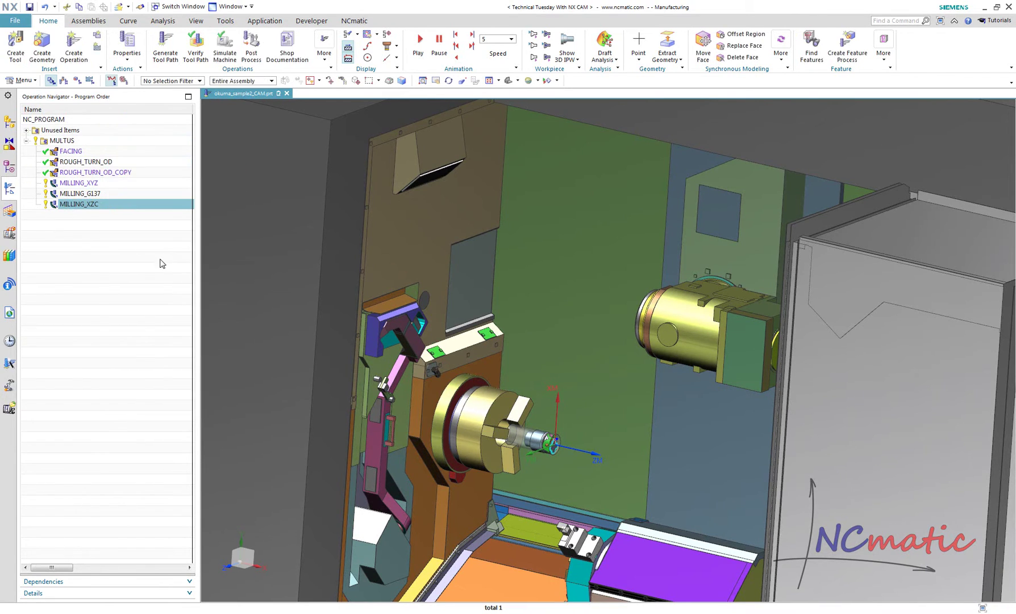
Start the machine code simulation of MILLING_XZC and examine the X and C coordinate lines in an enlarged program listing
click(223, 54)
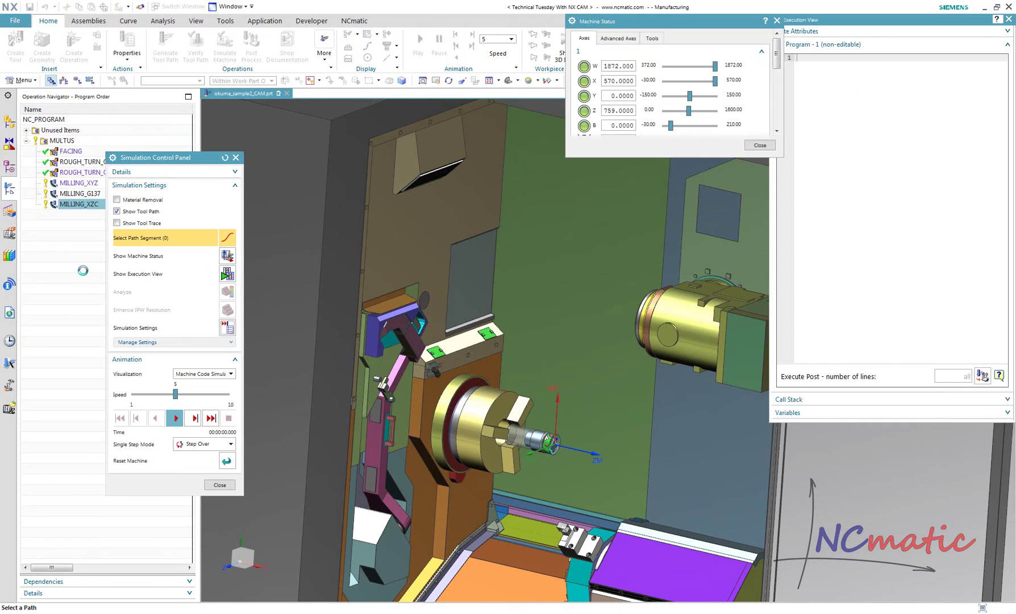
key(alt+Return)
drag(185, 158, 80, 24)
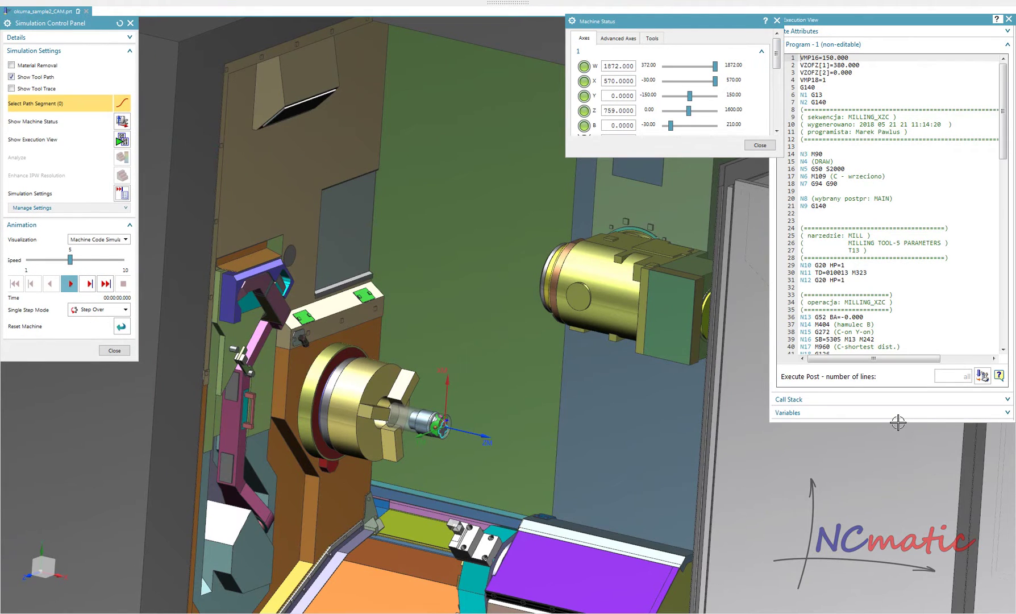
drag(898, 422, 898, 587)
scroll(859, 333, down, 4)
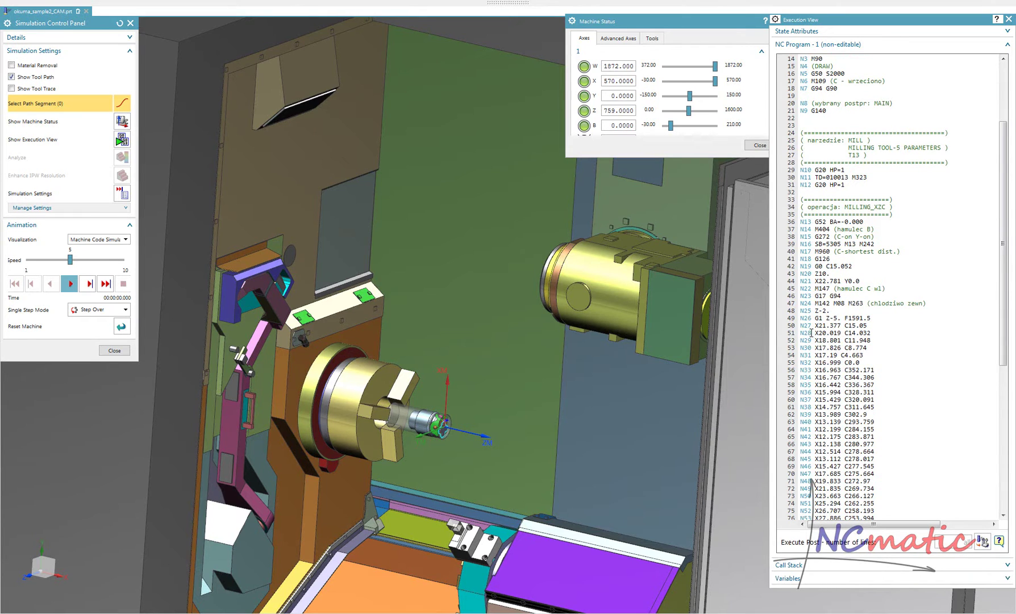
scroll(854, 418, up, 4)
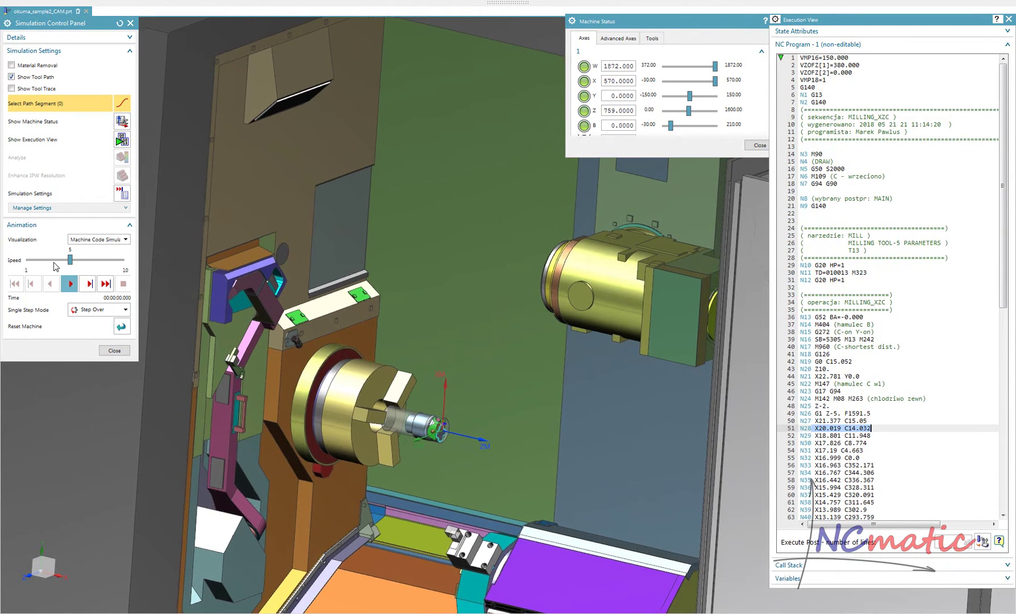
Run the simulation with the second channel and unassigned axes collapsed in a shortened machine status window
click(55, 261)
click(94, 262)
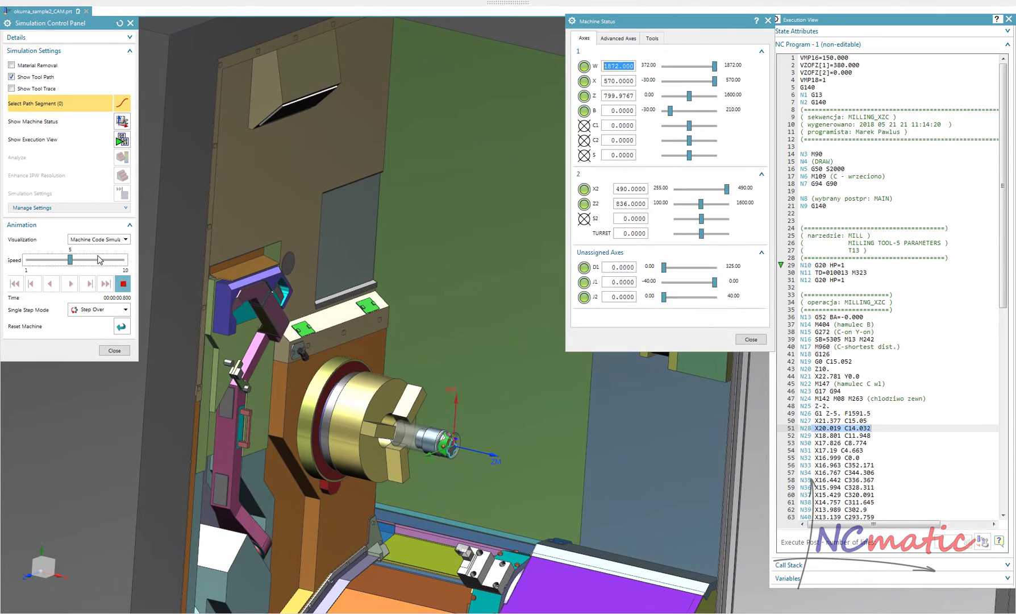
click(640, 192)
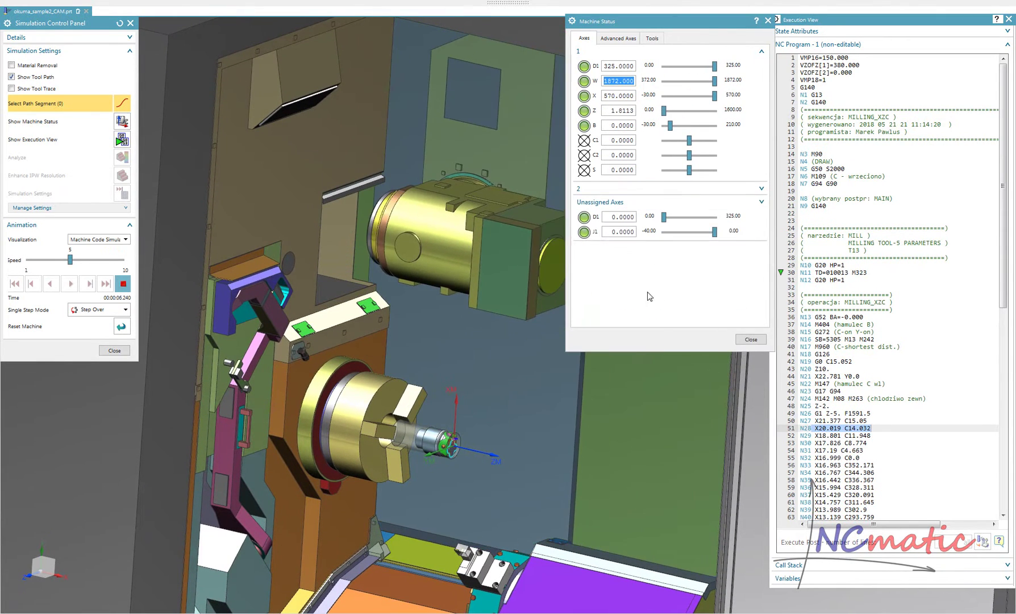
click(641, 200)
drag(661, 347, 655, 196)
Watch the MILLING_XZC contour cut closely at speeds 3 and 4 through its final retract and close the simulation
drag(70, 260, 49, 260)
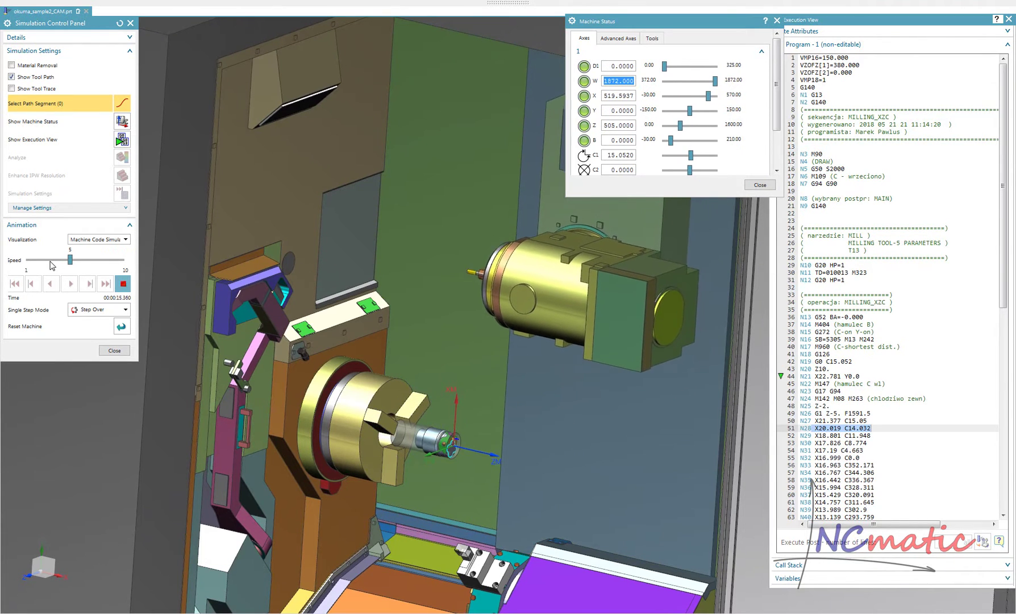
scroll(323, 433, up, 10)
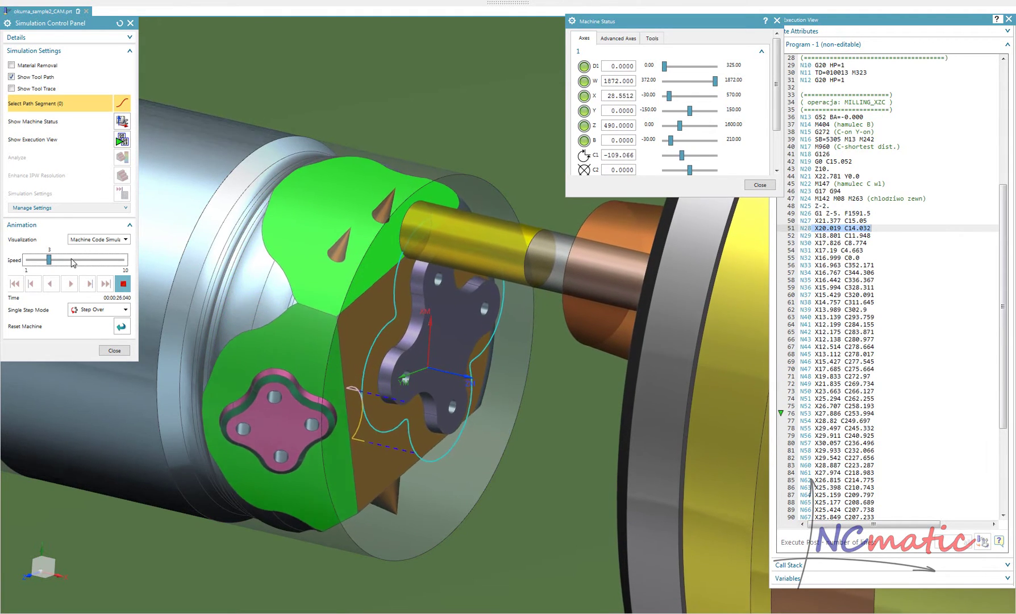
click(73, 261)
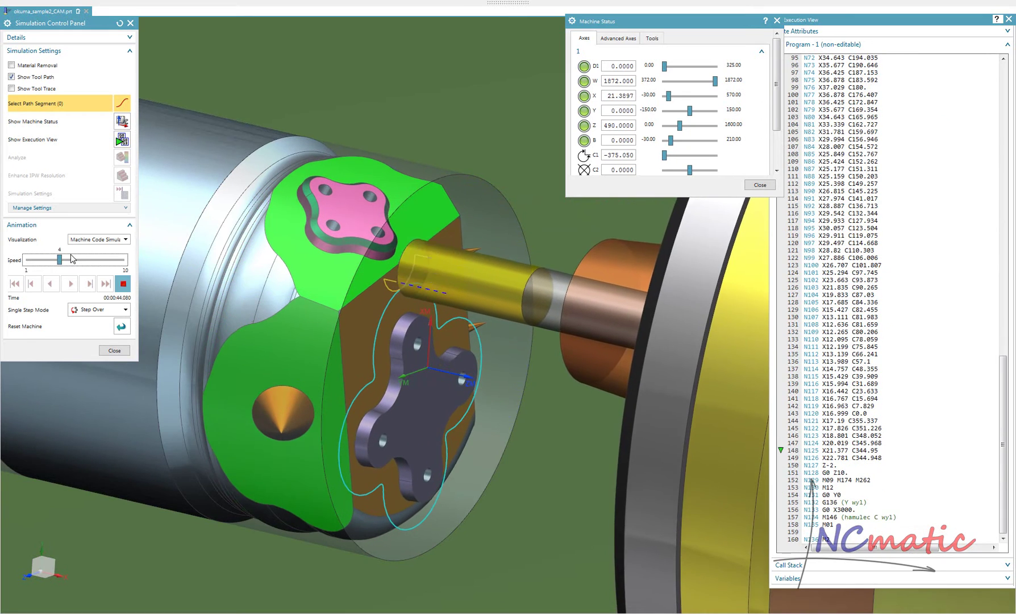
scroll(447, 461, down, 5)
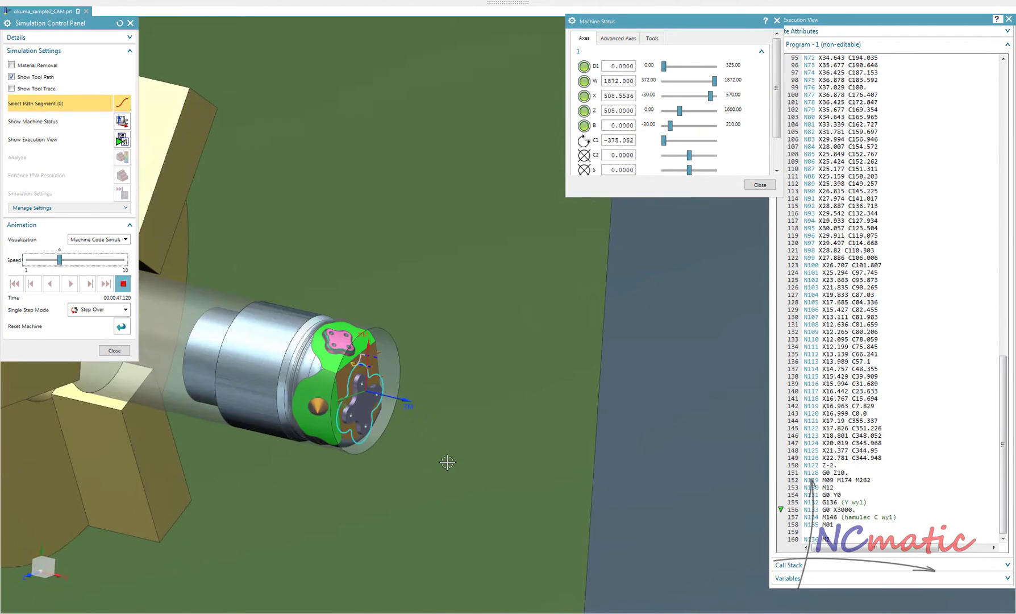
scroll(447, 461, down, 5)
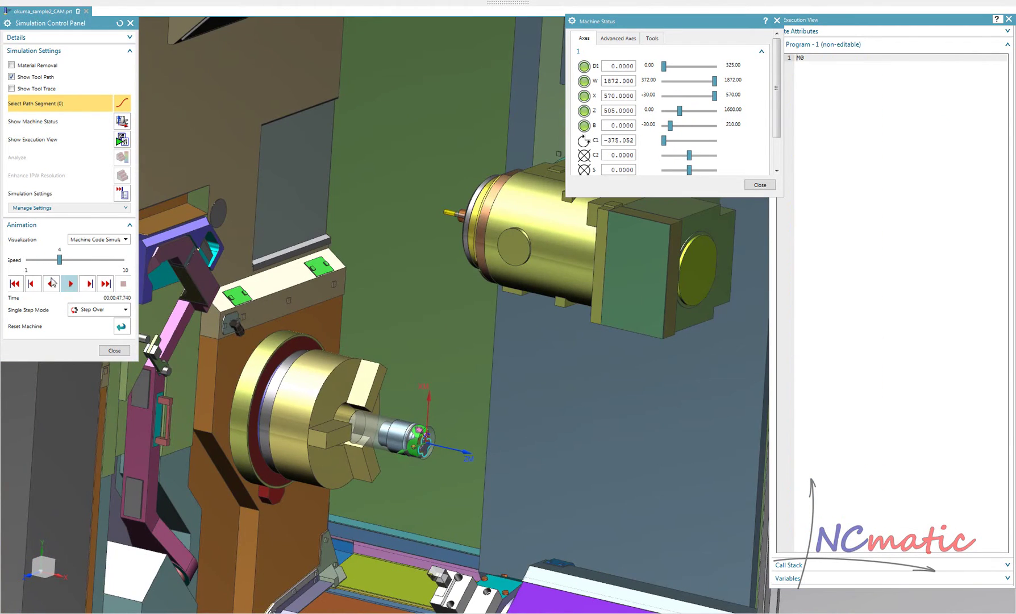
click(113, 350)
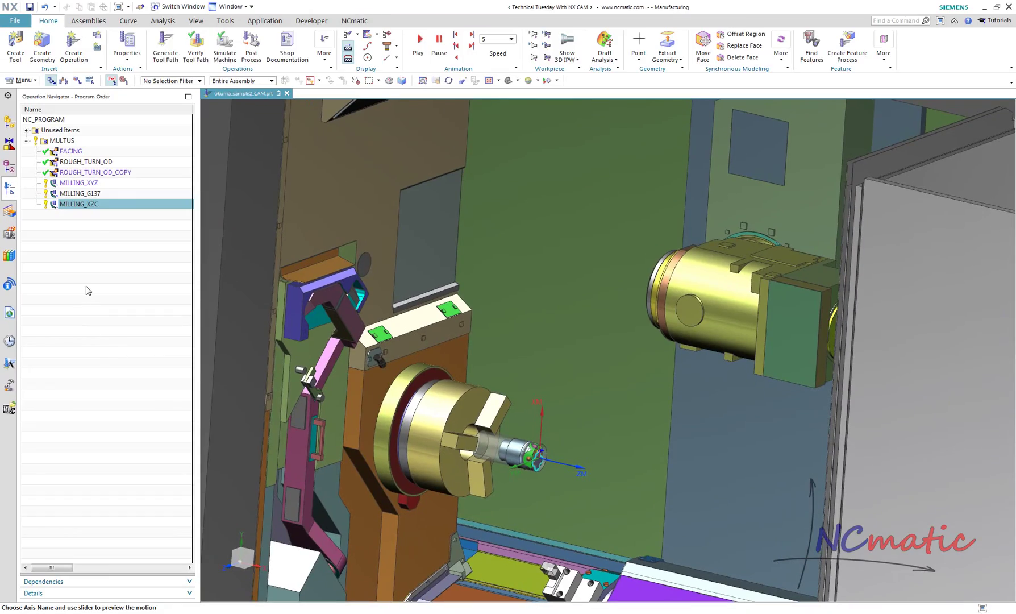
Display the tool paths of FACING, ROUGHING__CH_2 and ROUGHING__CH_1, with both roughing paths shown together
click(87, 290)
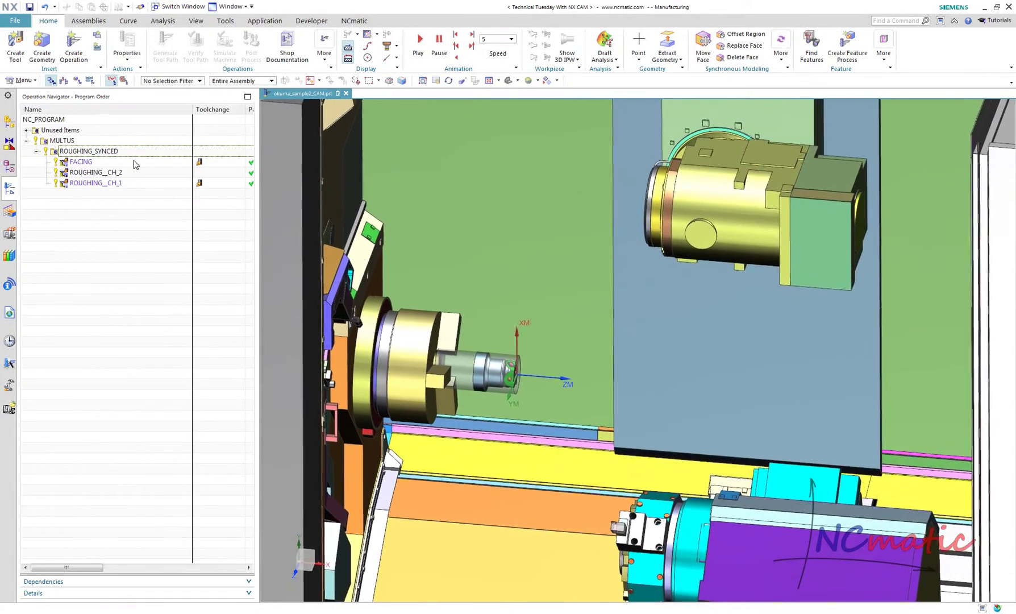
click(131, 162)
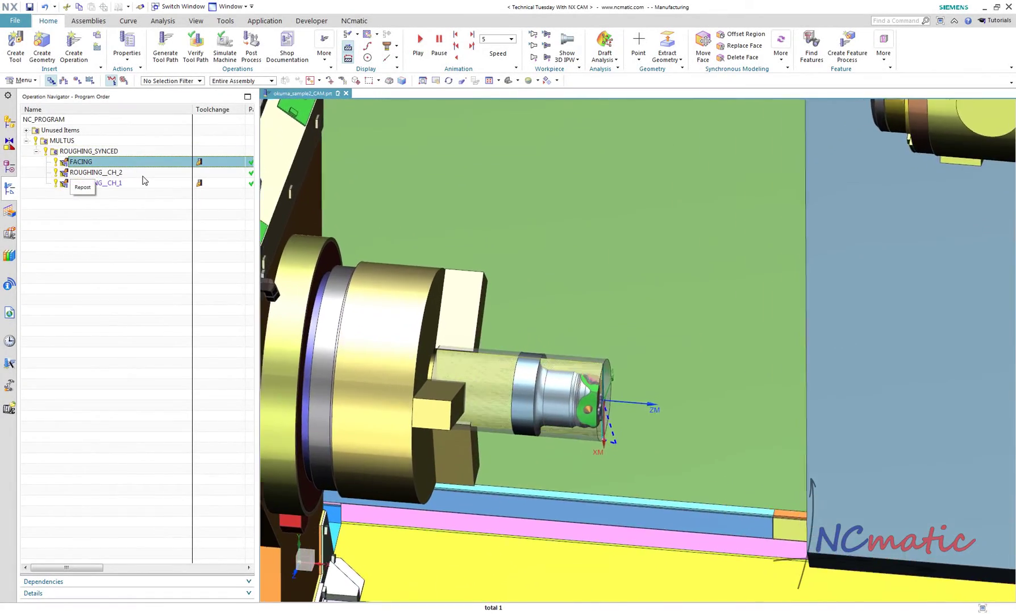
click(140, 173)
click(147, 182)
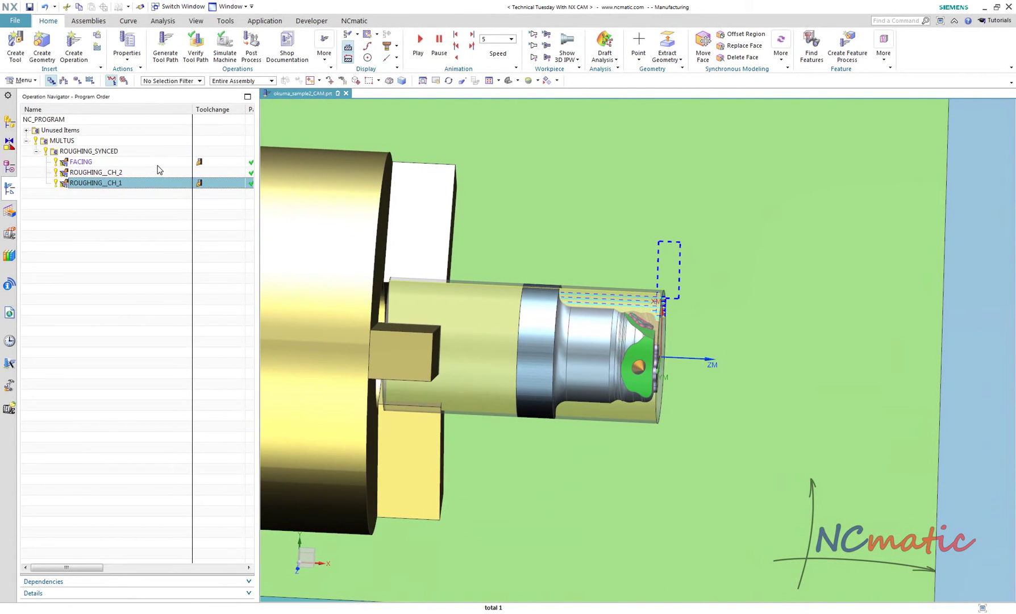
key(Up)
key(Up)
click(162, 174)
shift+click(158, 185)
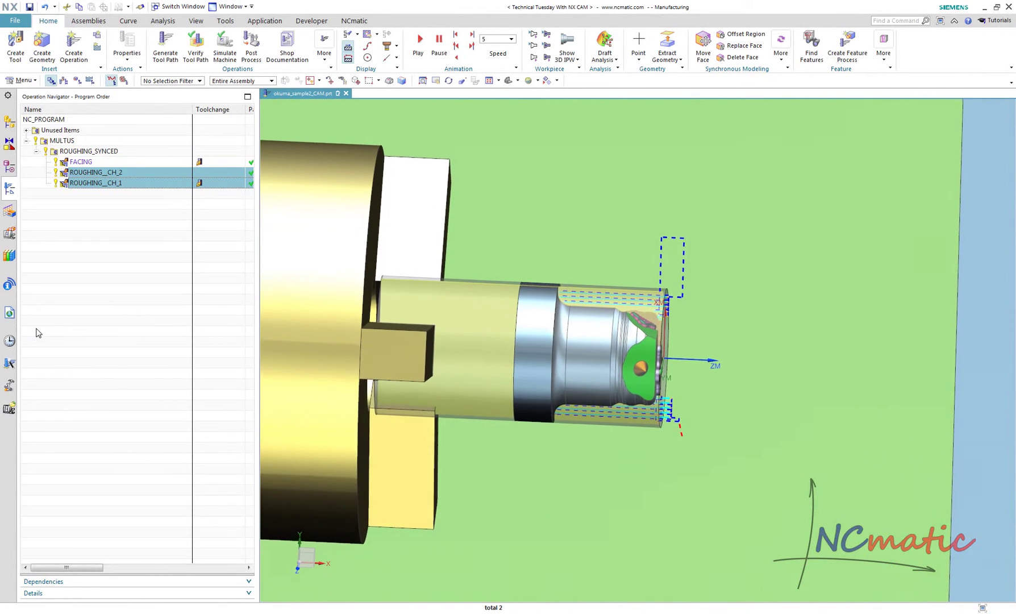
Open the Synchronization Manager for the ROUGHING_SYNCED group in full screen and enlarge its window downwards
click(103, 151)
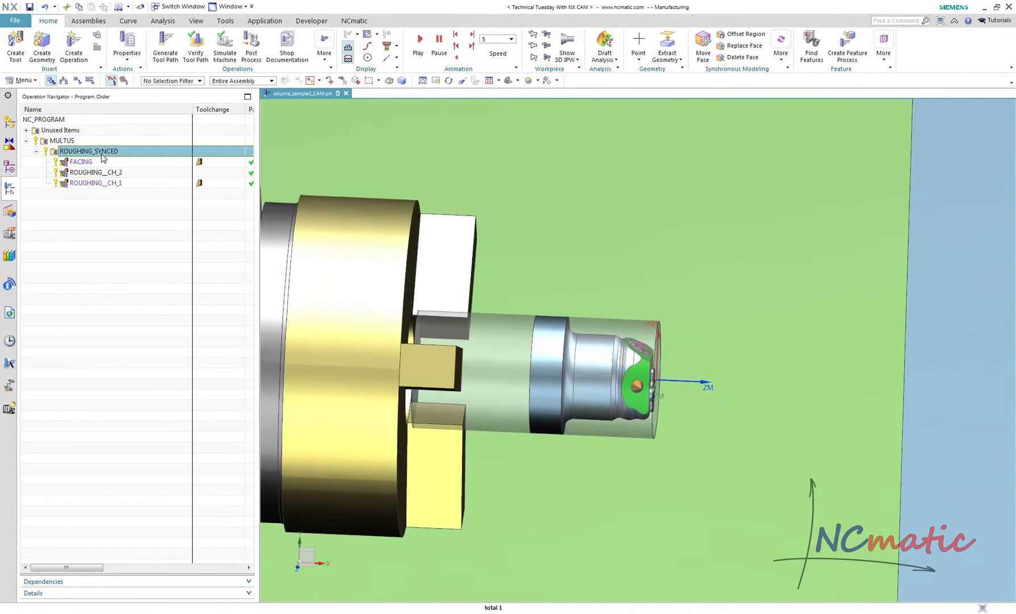
right_click(105, 152)
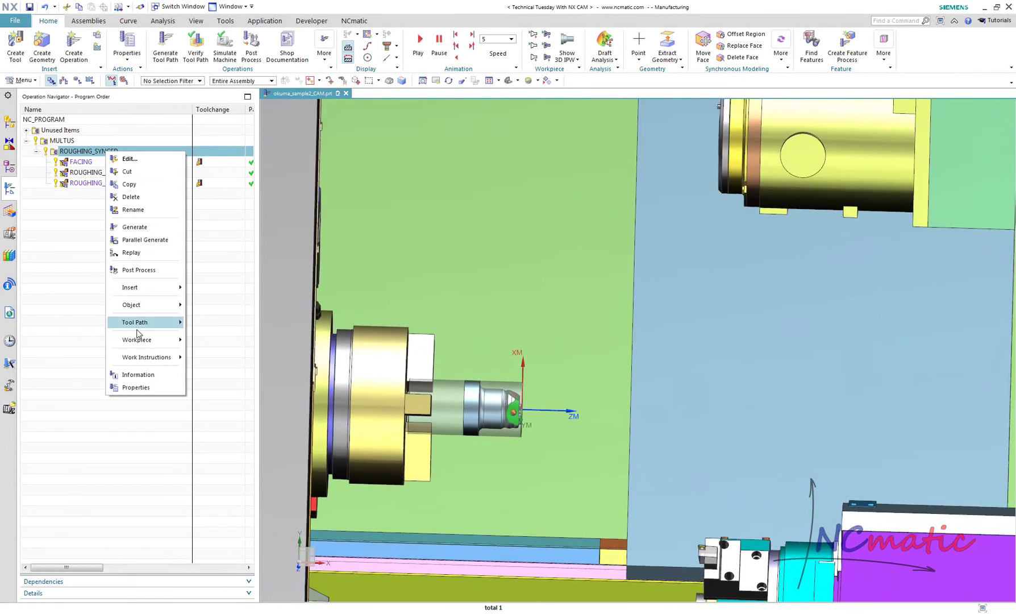
mouse_move(154, 324)
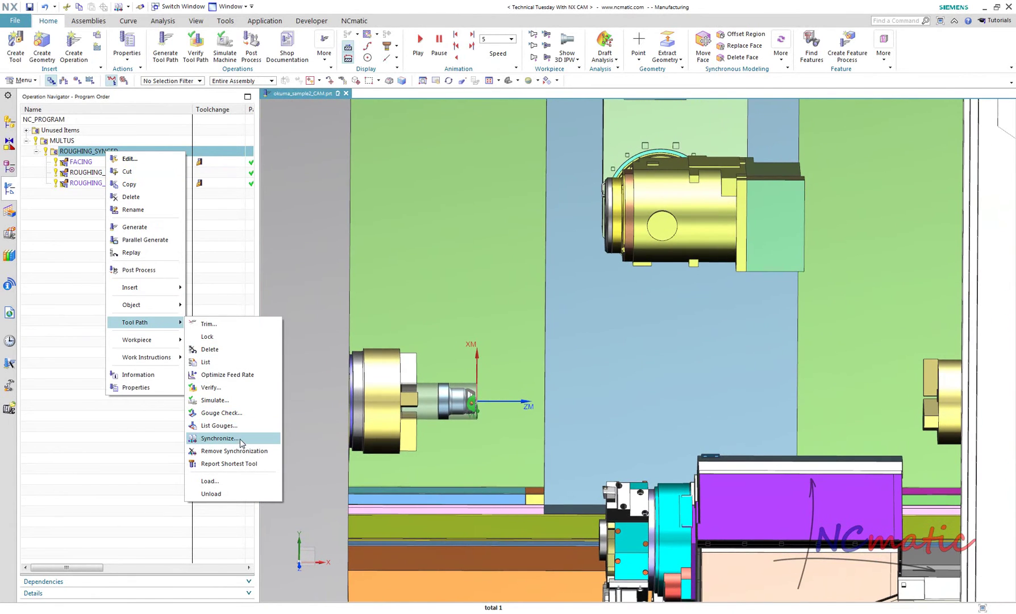
click(219, 438)
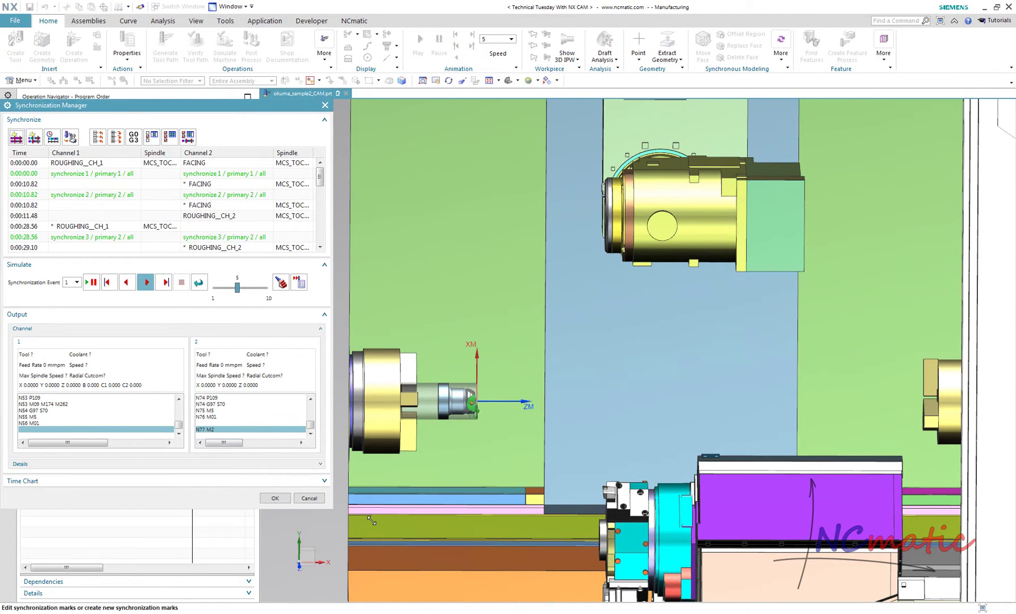
key(alt+Return)
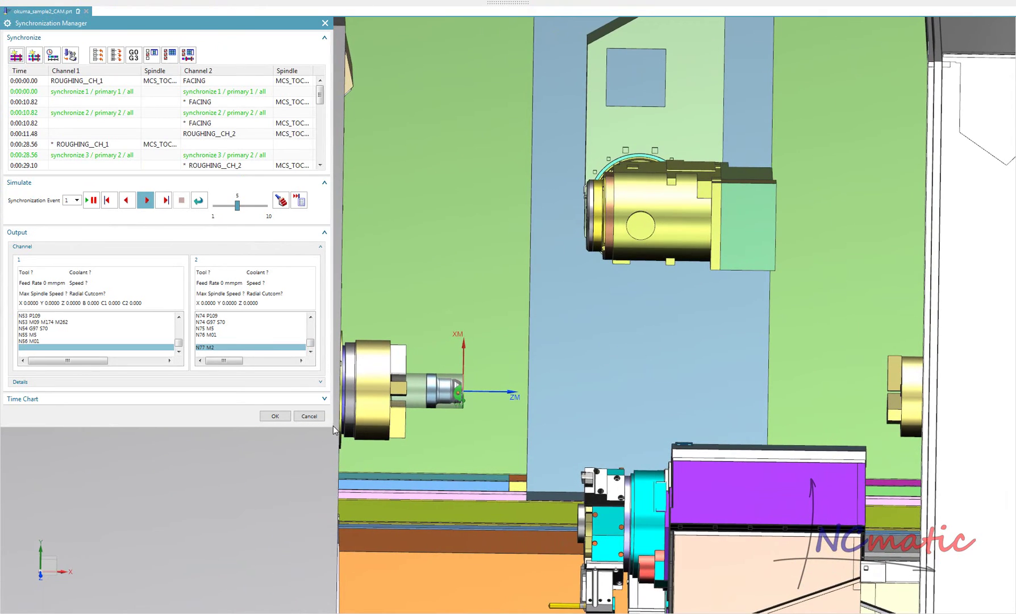
drag(333, 426, 331, 594)
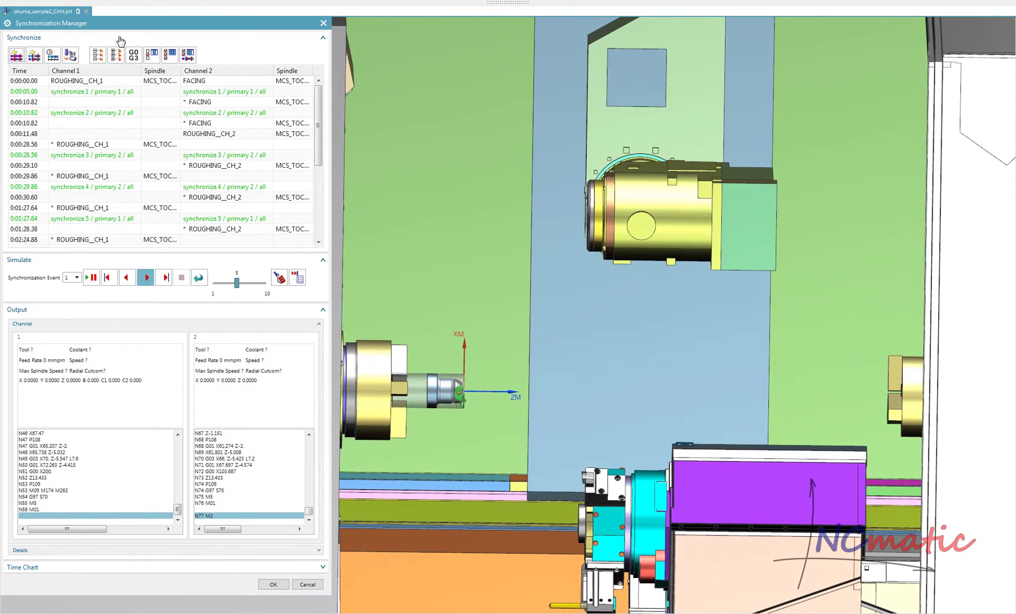
Expand the synchronization list to full NC code and examine both channels' blocks as far as the P106 mark
click(117, 55)
scroll(218, 155, down, 10)
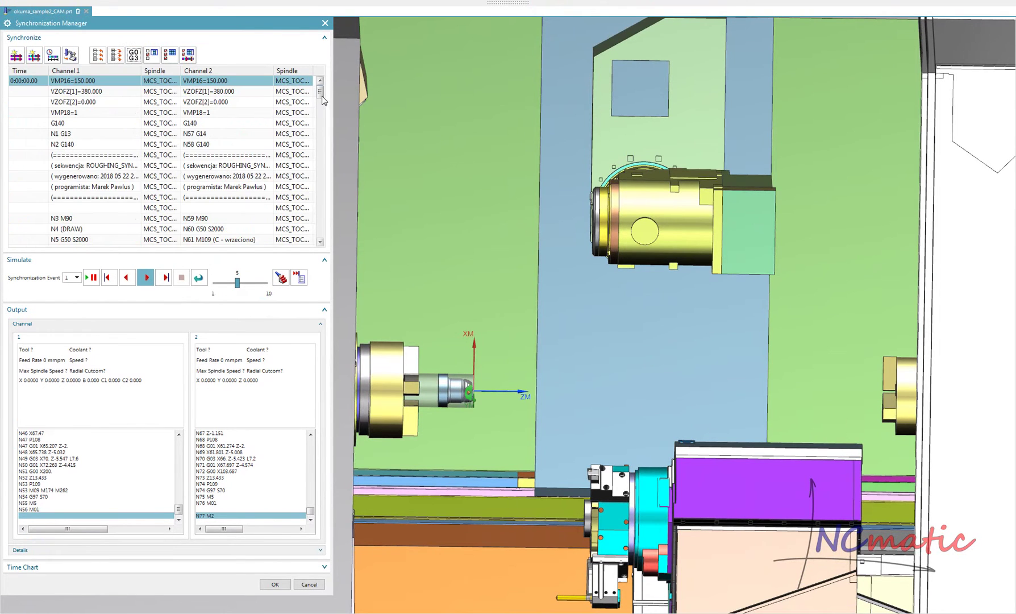
drag(321, 93, 322, 203)
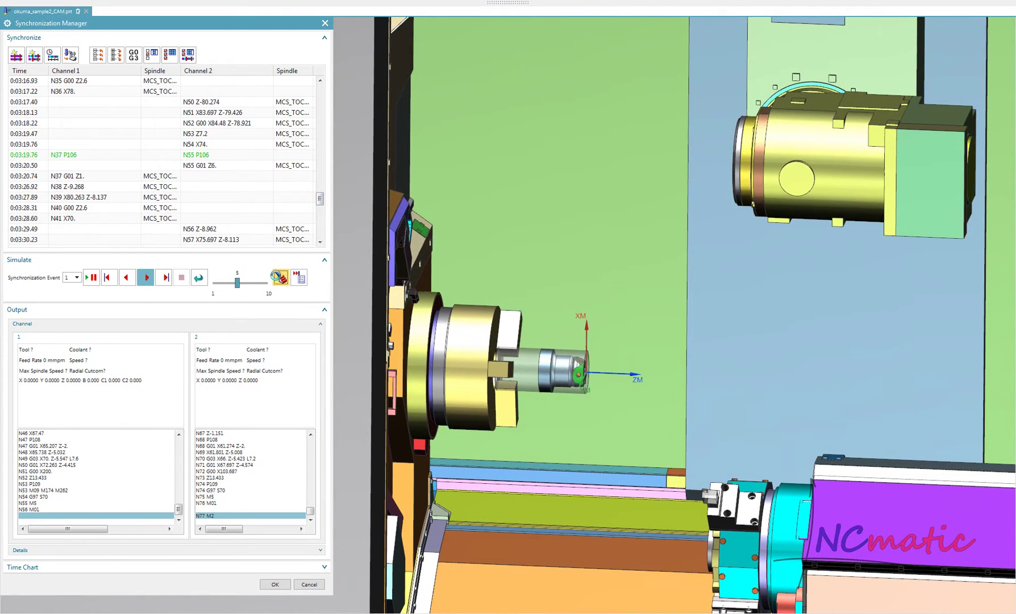
Reset the machine and run the synchronized simulation with material removal past the P101 mark into simultaneous two-channel roughing
click(279, 277)
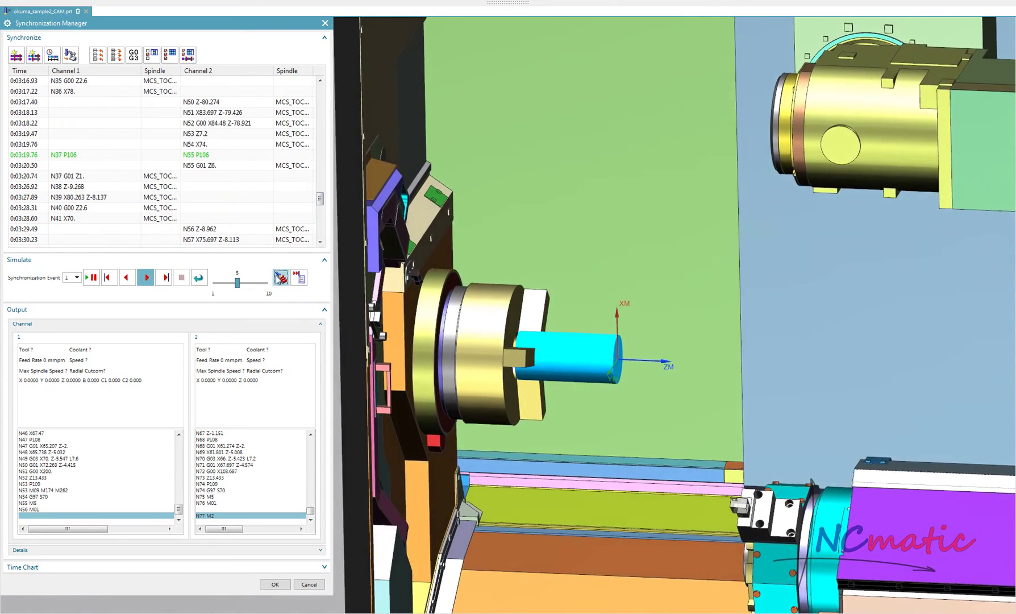
click(228, 282)
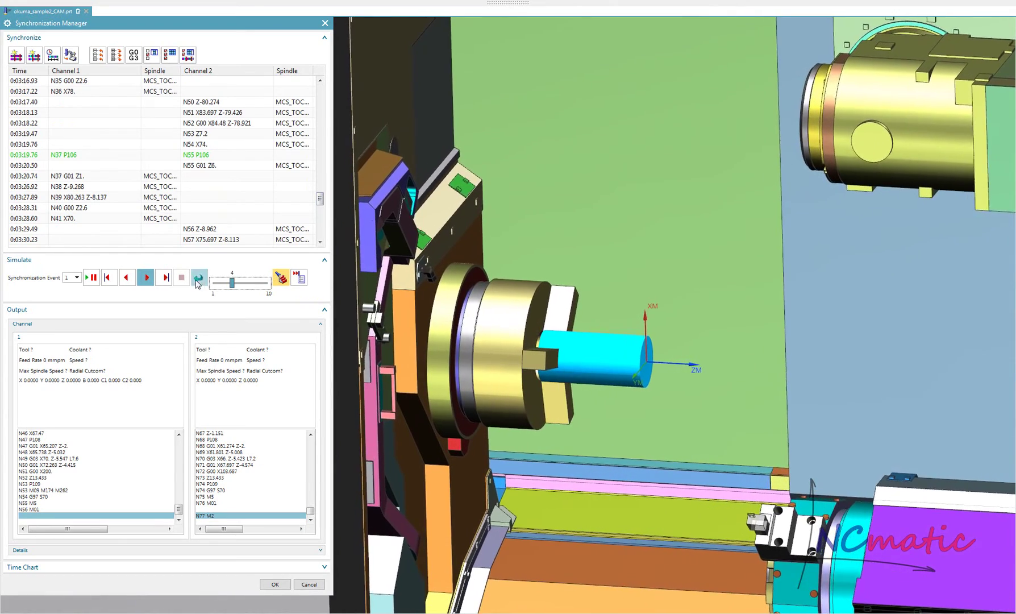
click(198, 277)
click(146, 277)
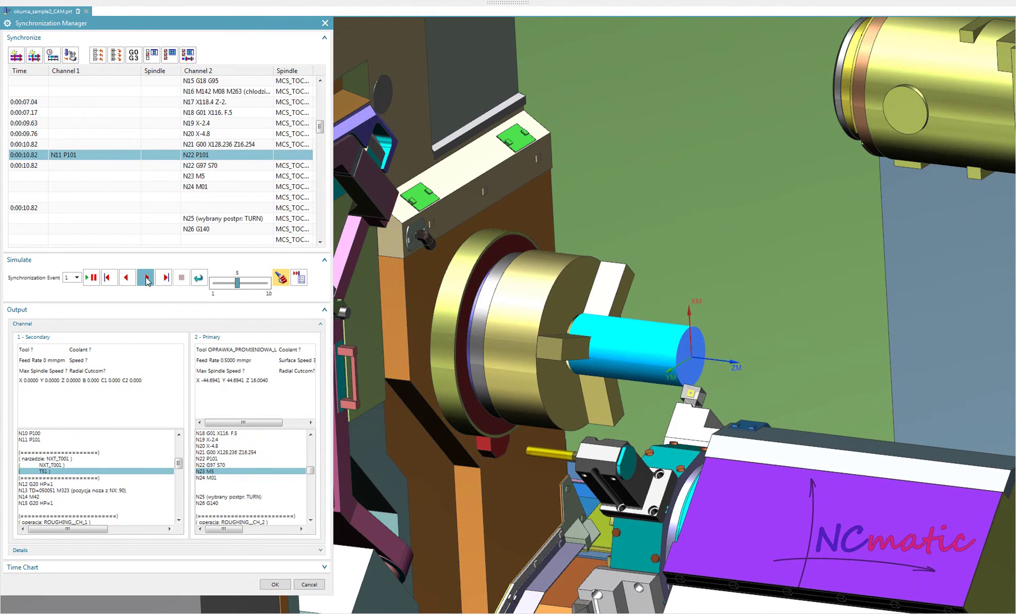
click(146, 278)
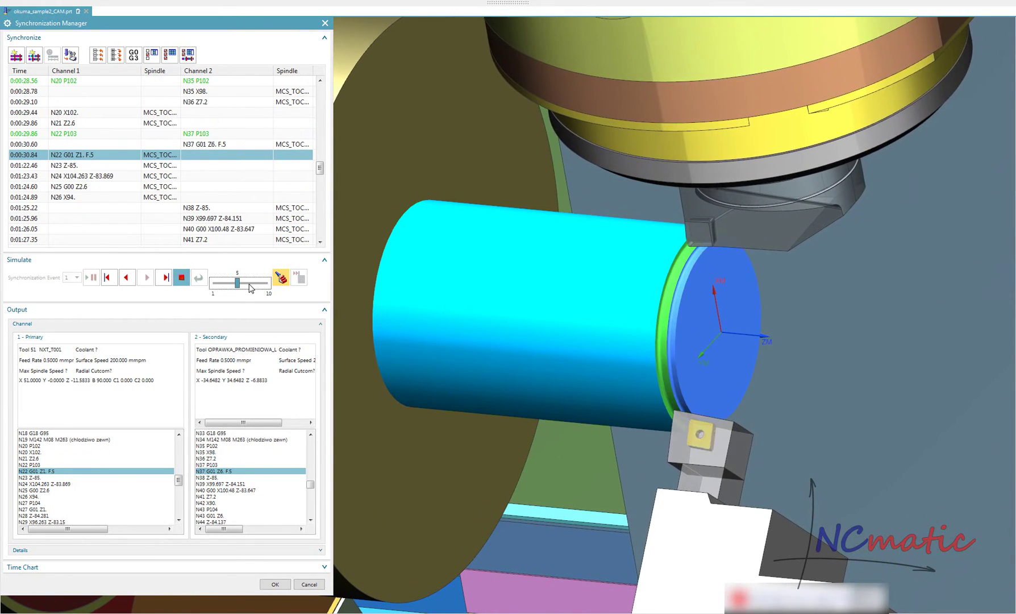
click(251, 288)
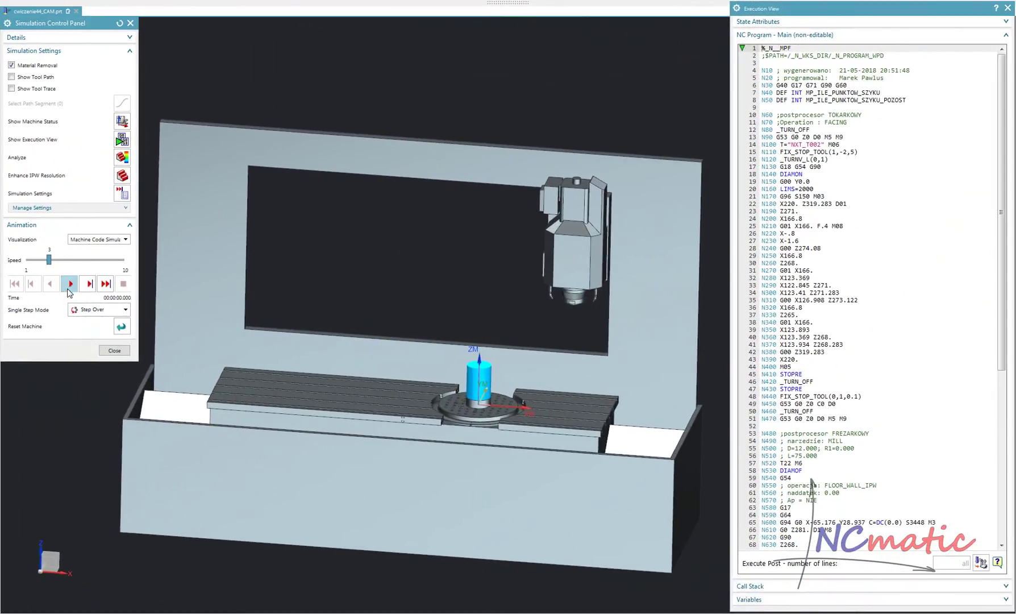
Run the machine code simulation with material removal through FACING and into FLOOR_WALL_IPW milling, adjusting the animation speed between 6 and 8
click(70, 284)
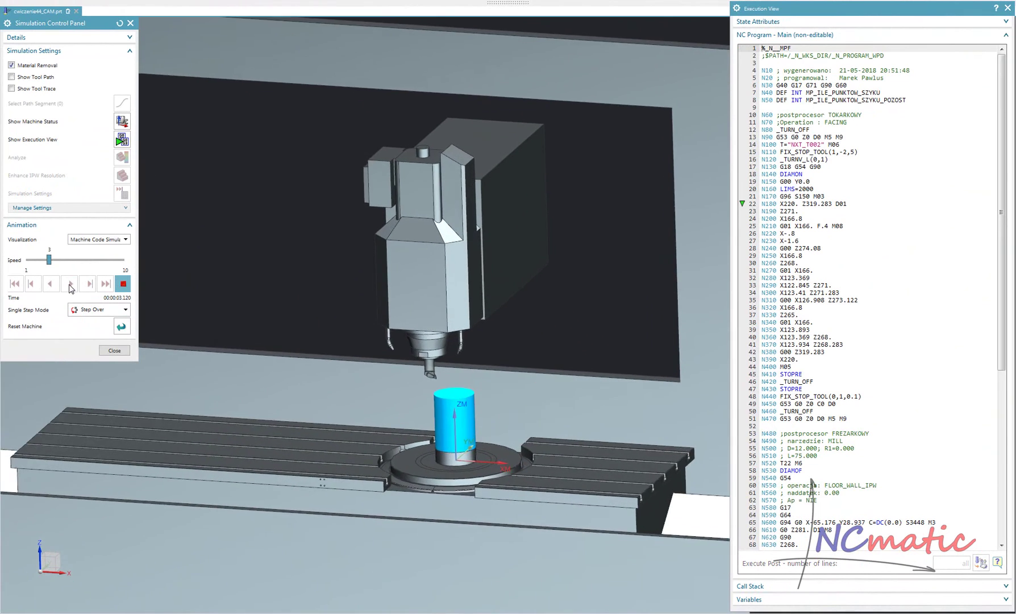
drag(49, 259, 80, 259)
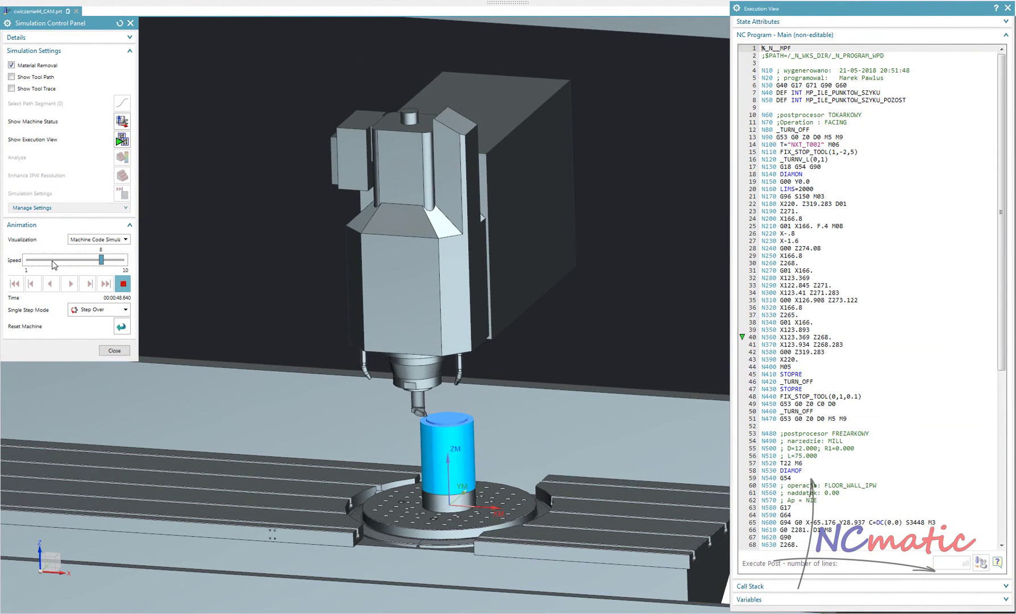
click(52, 261)
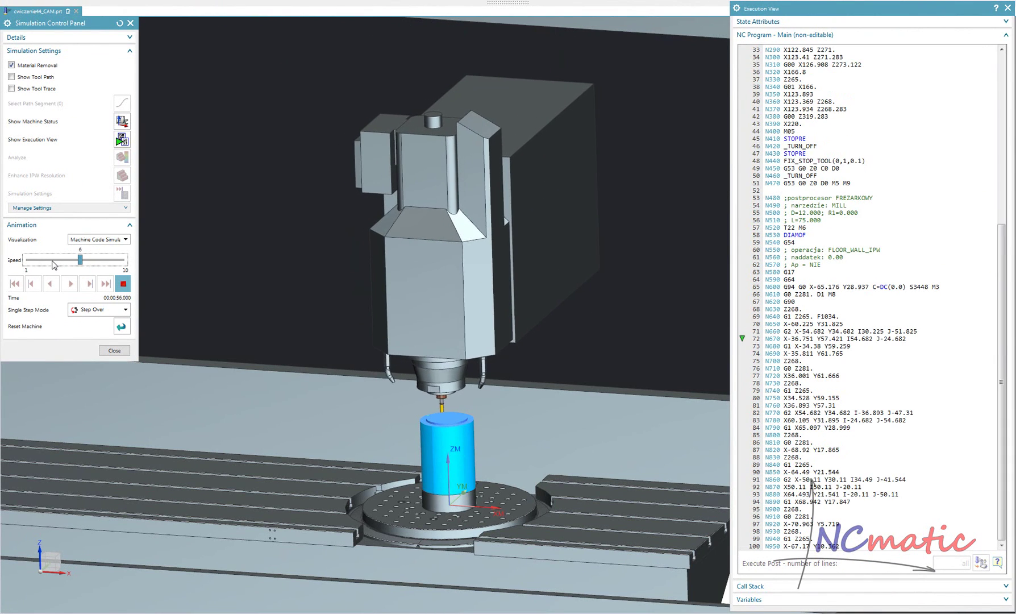
click(104, 262)
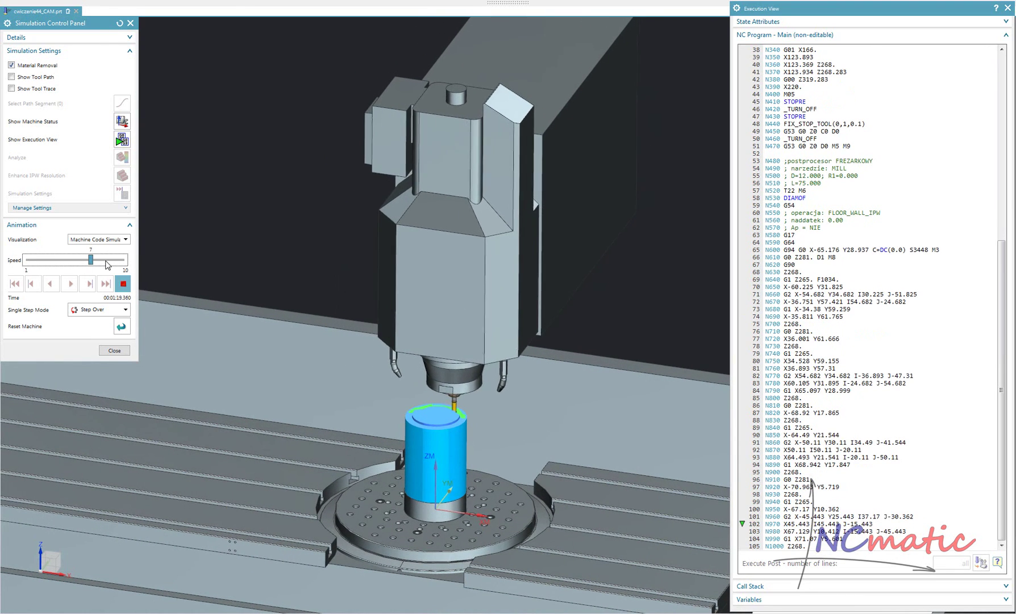
click(114, 261)
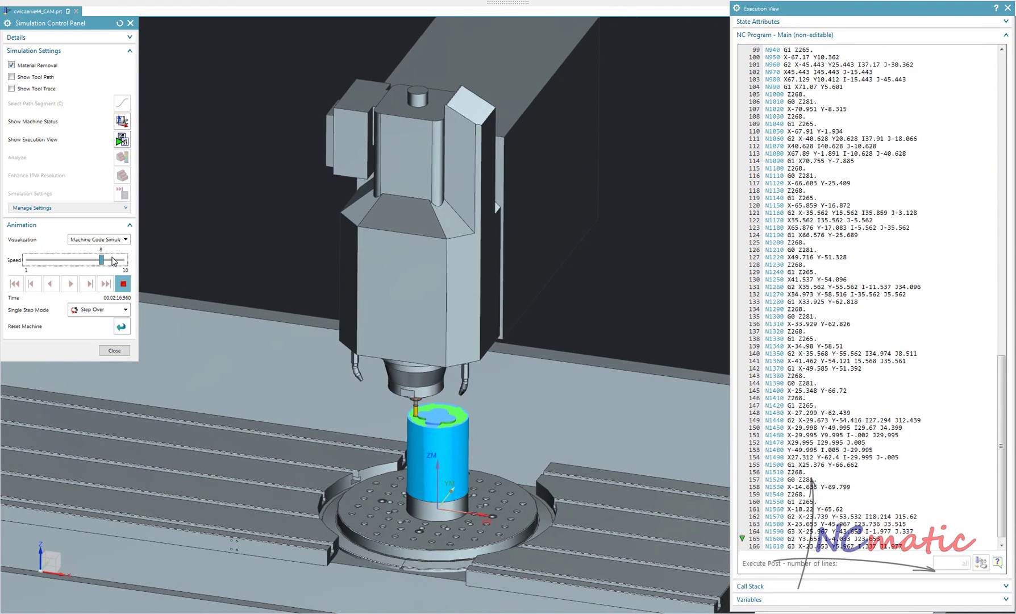
click(76, 261)
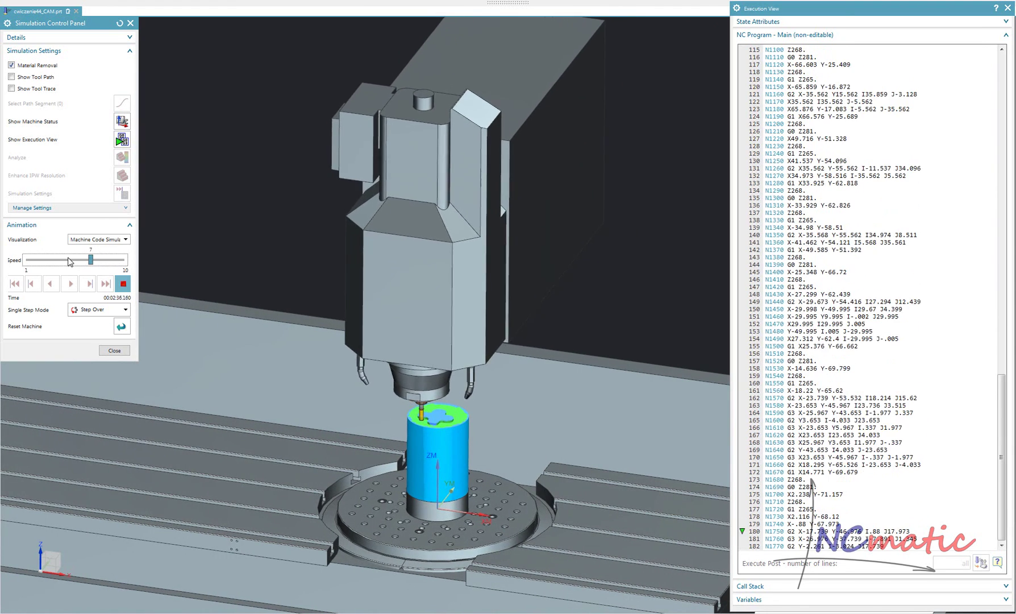